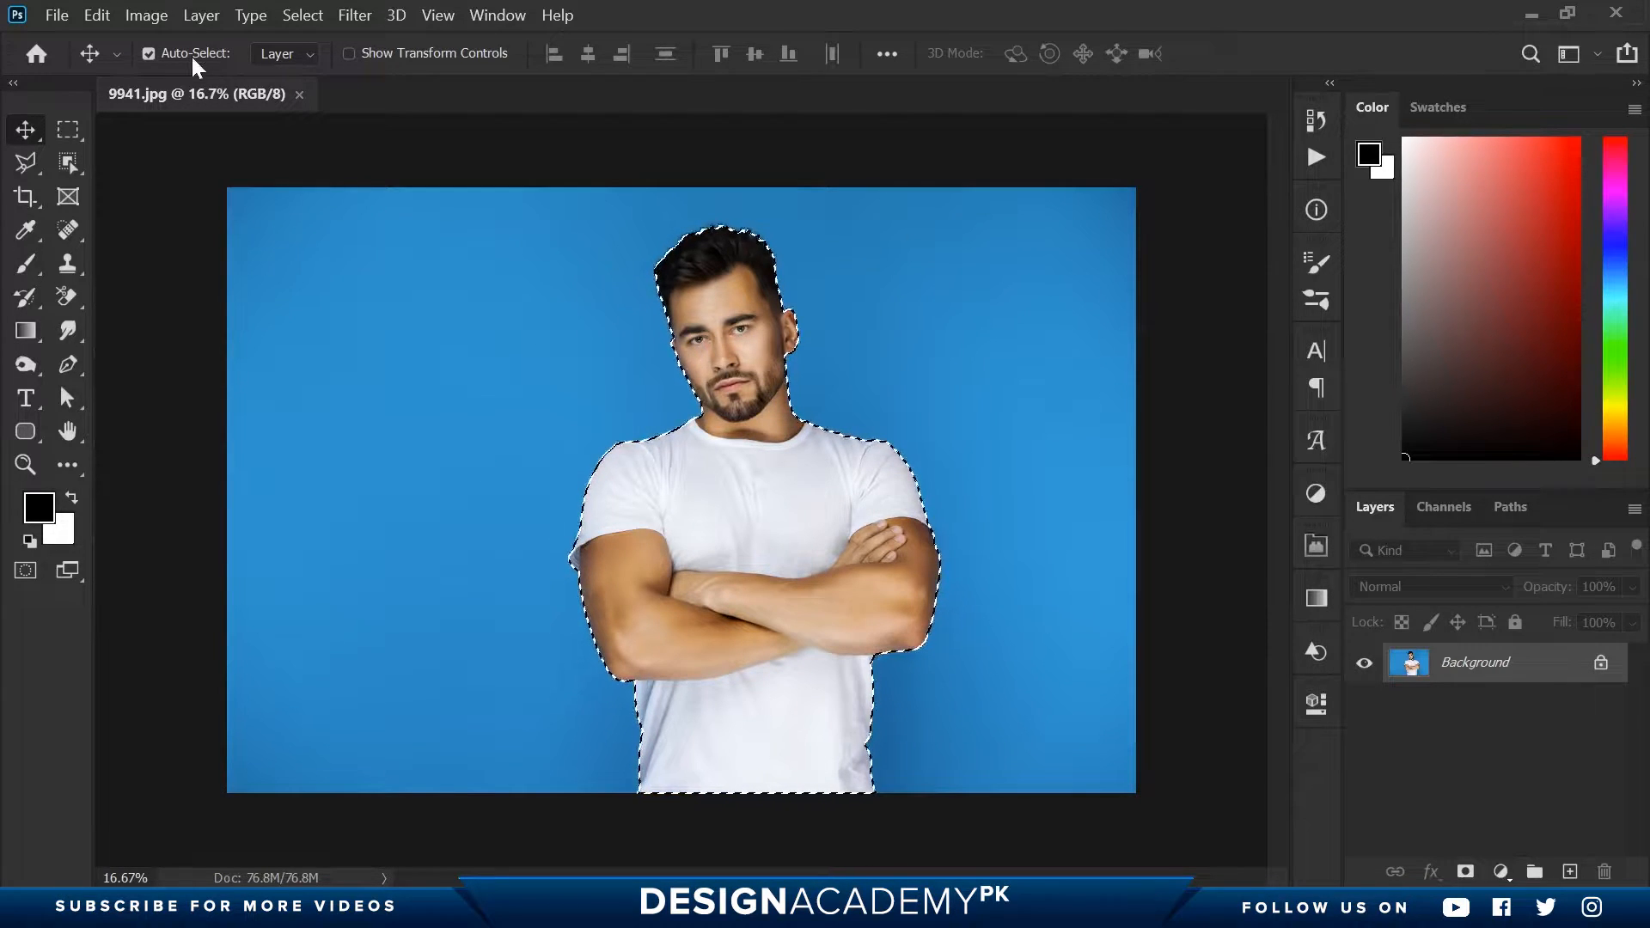
- Copy the selected man from the Background onto a new layer
click(196, 17)
mouse_move(276, 37)
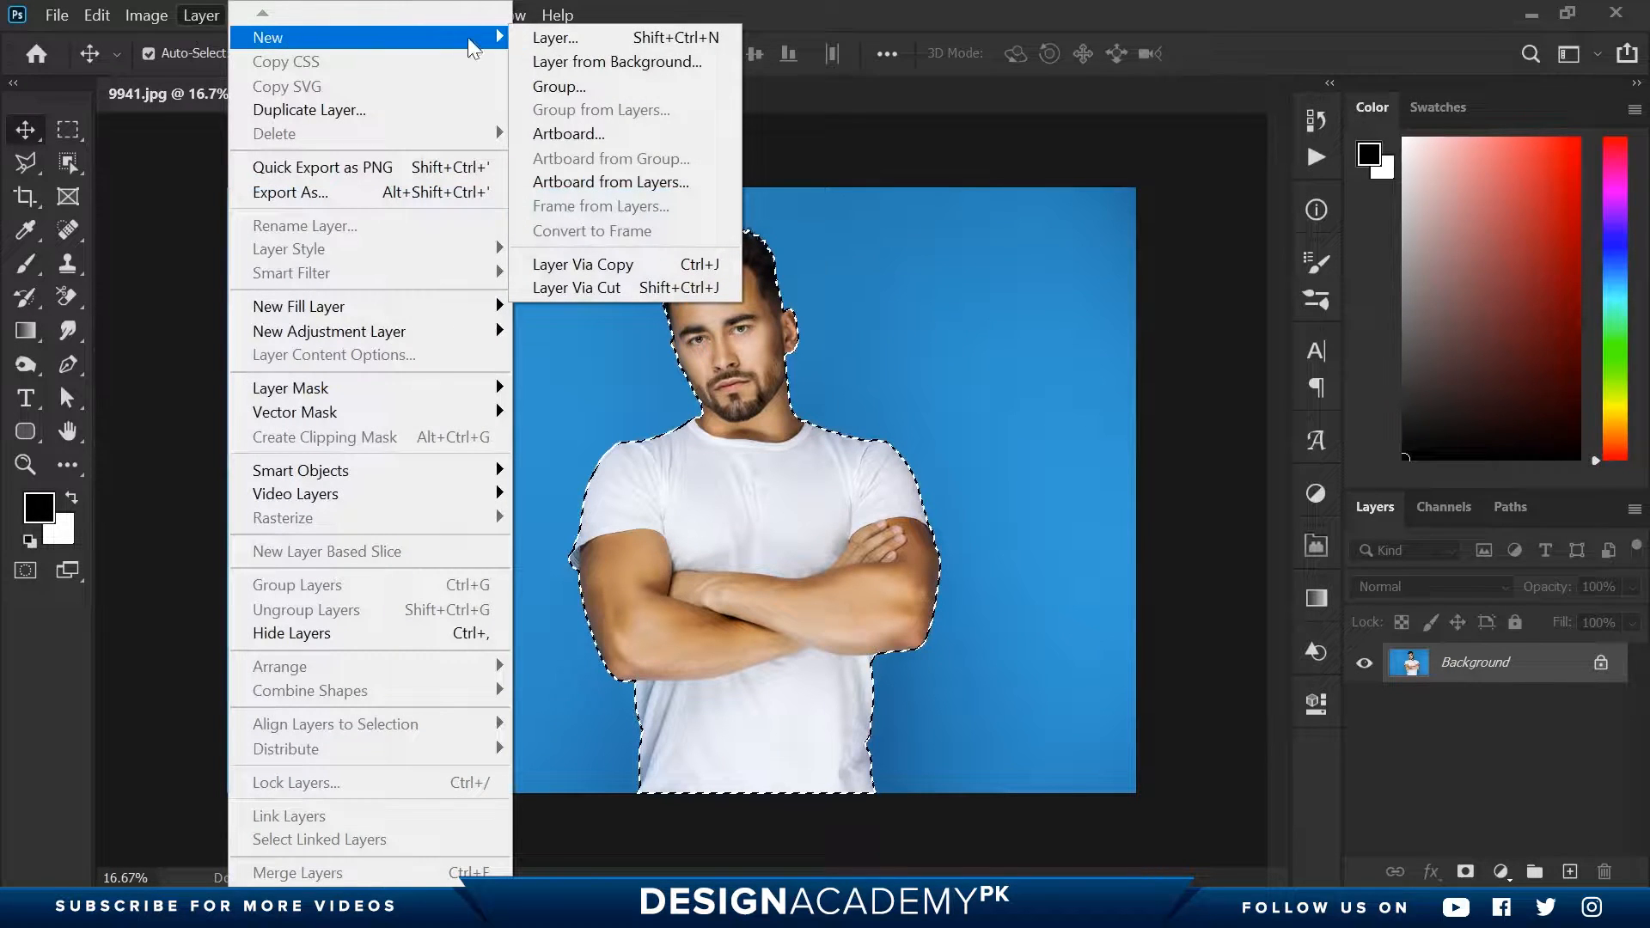
click(642, 266)
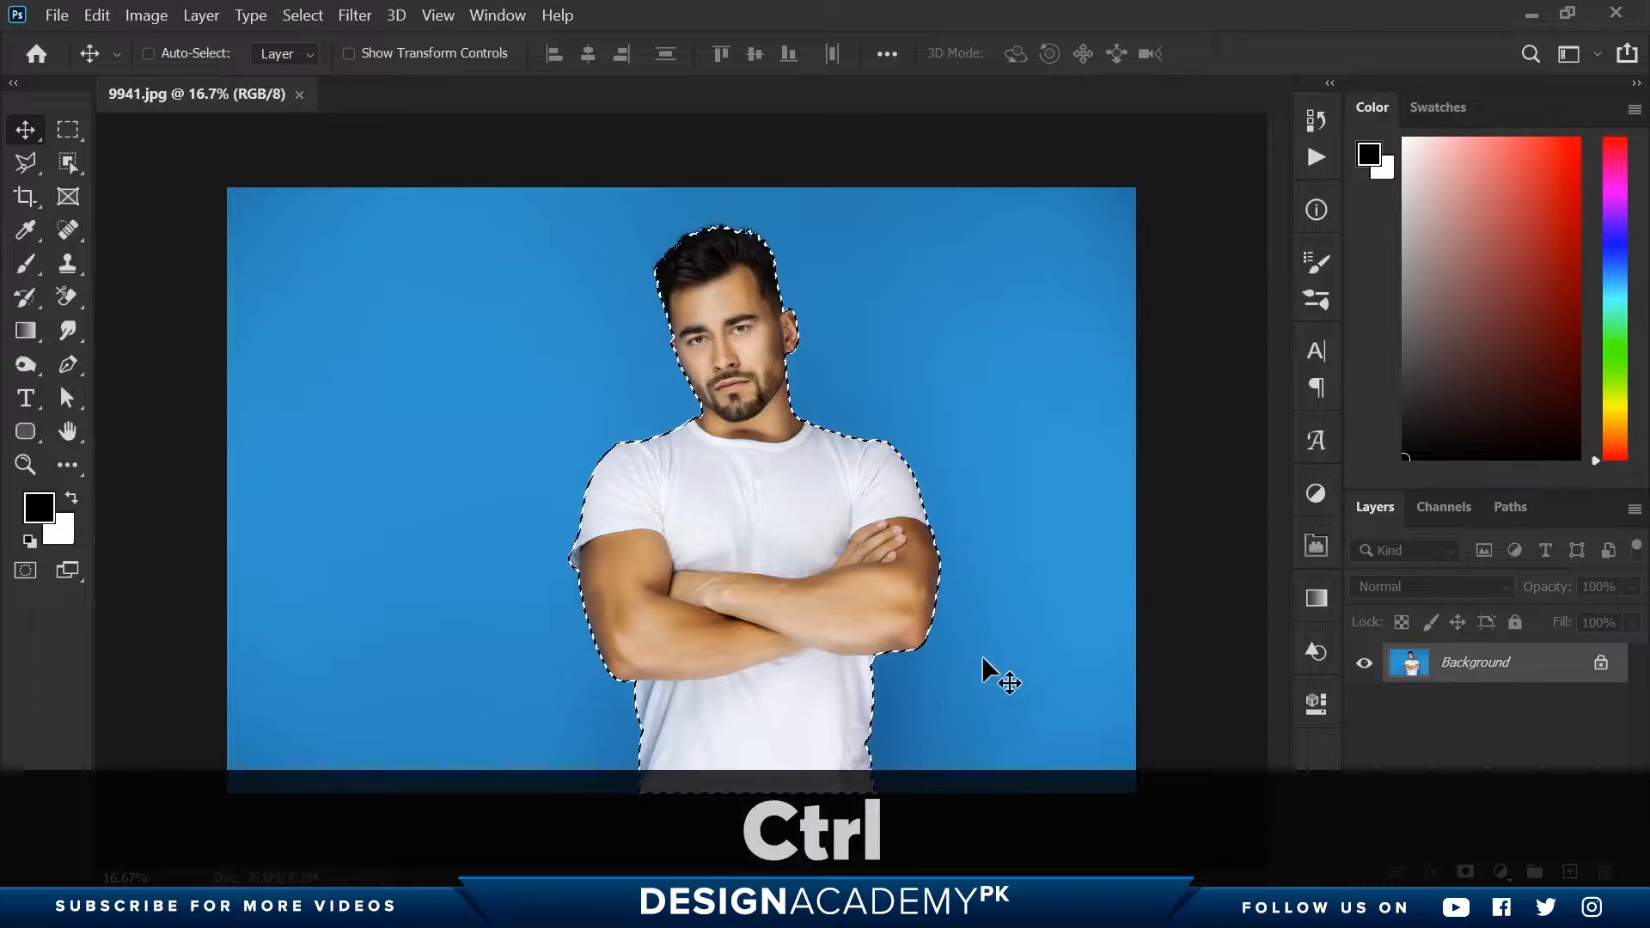
key(ctrl+j)
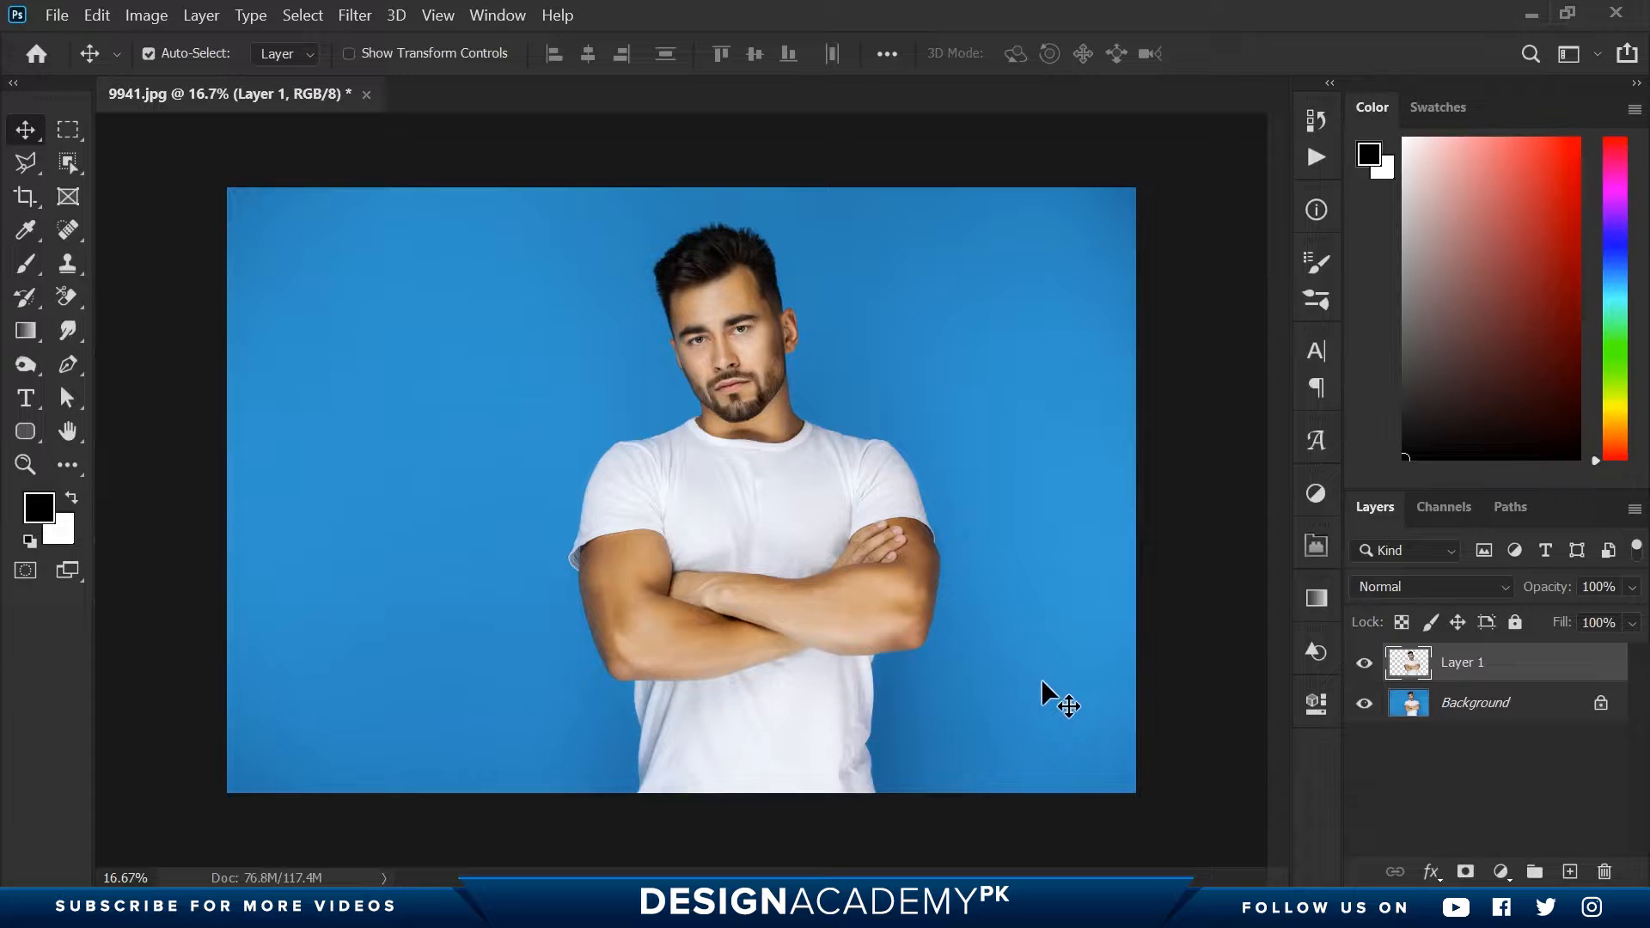
- Add a Solid Color fill layer directly above the Background layer in bright blue, #00b1f2
click(1474, 703)
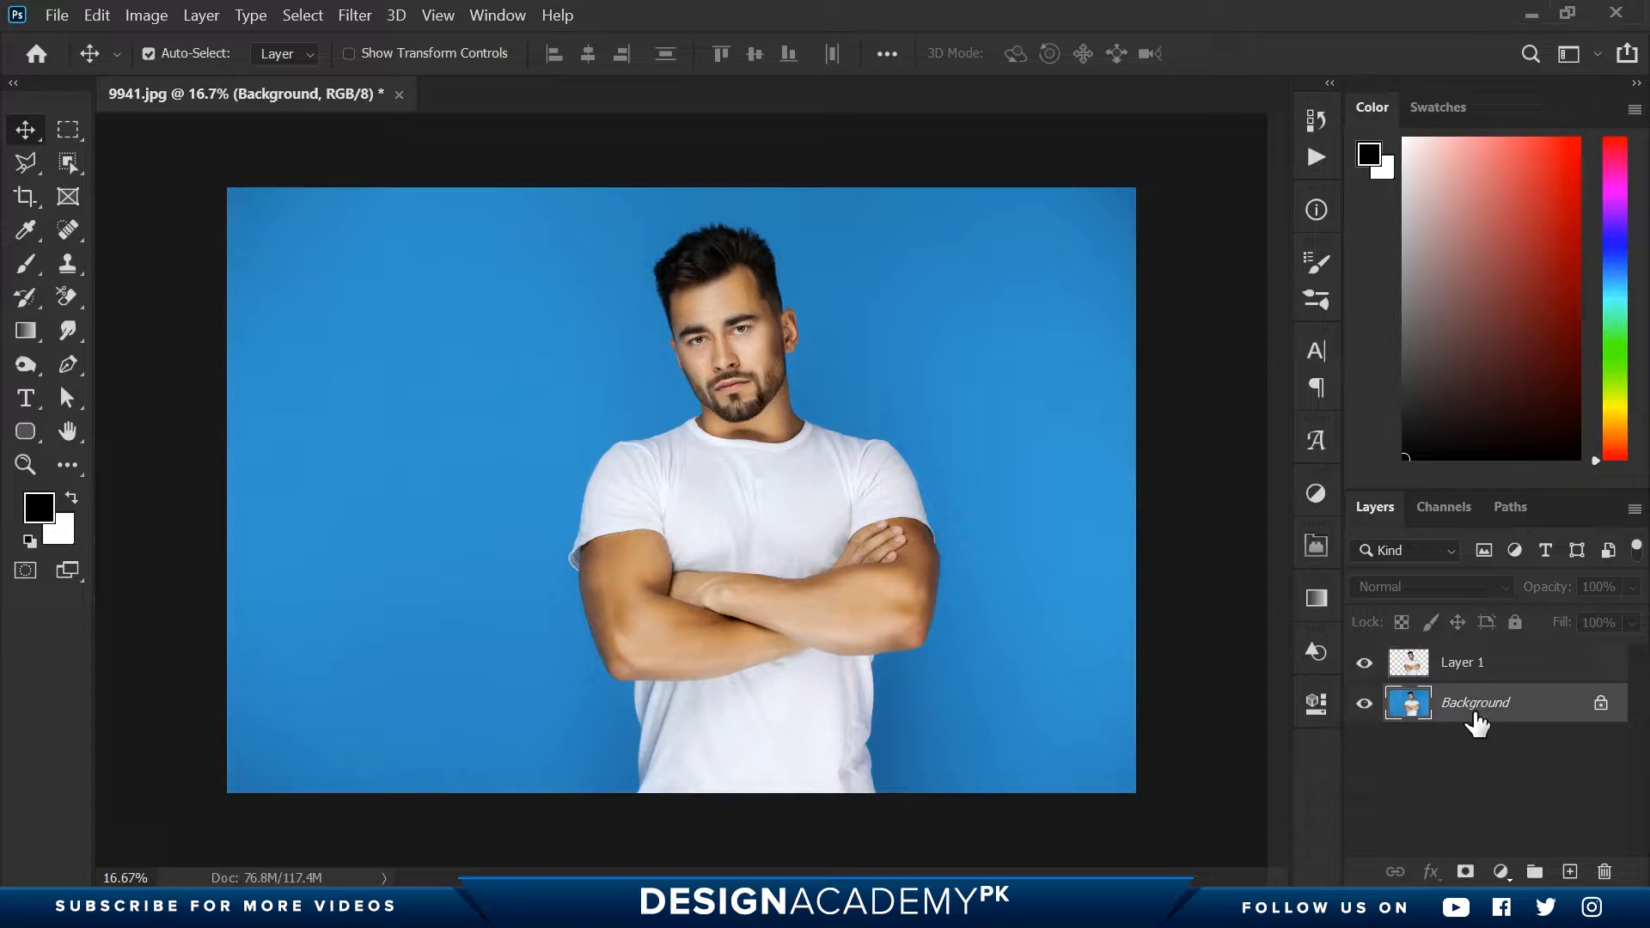
click(1502, 873)
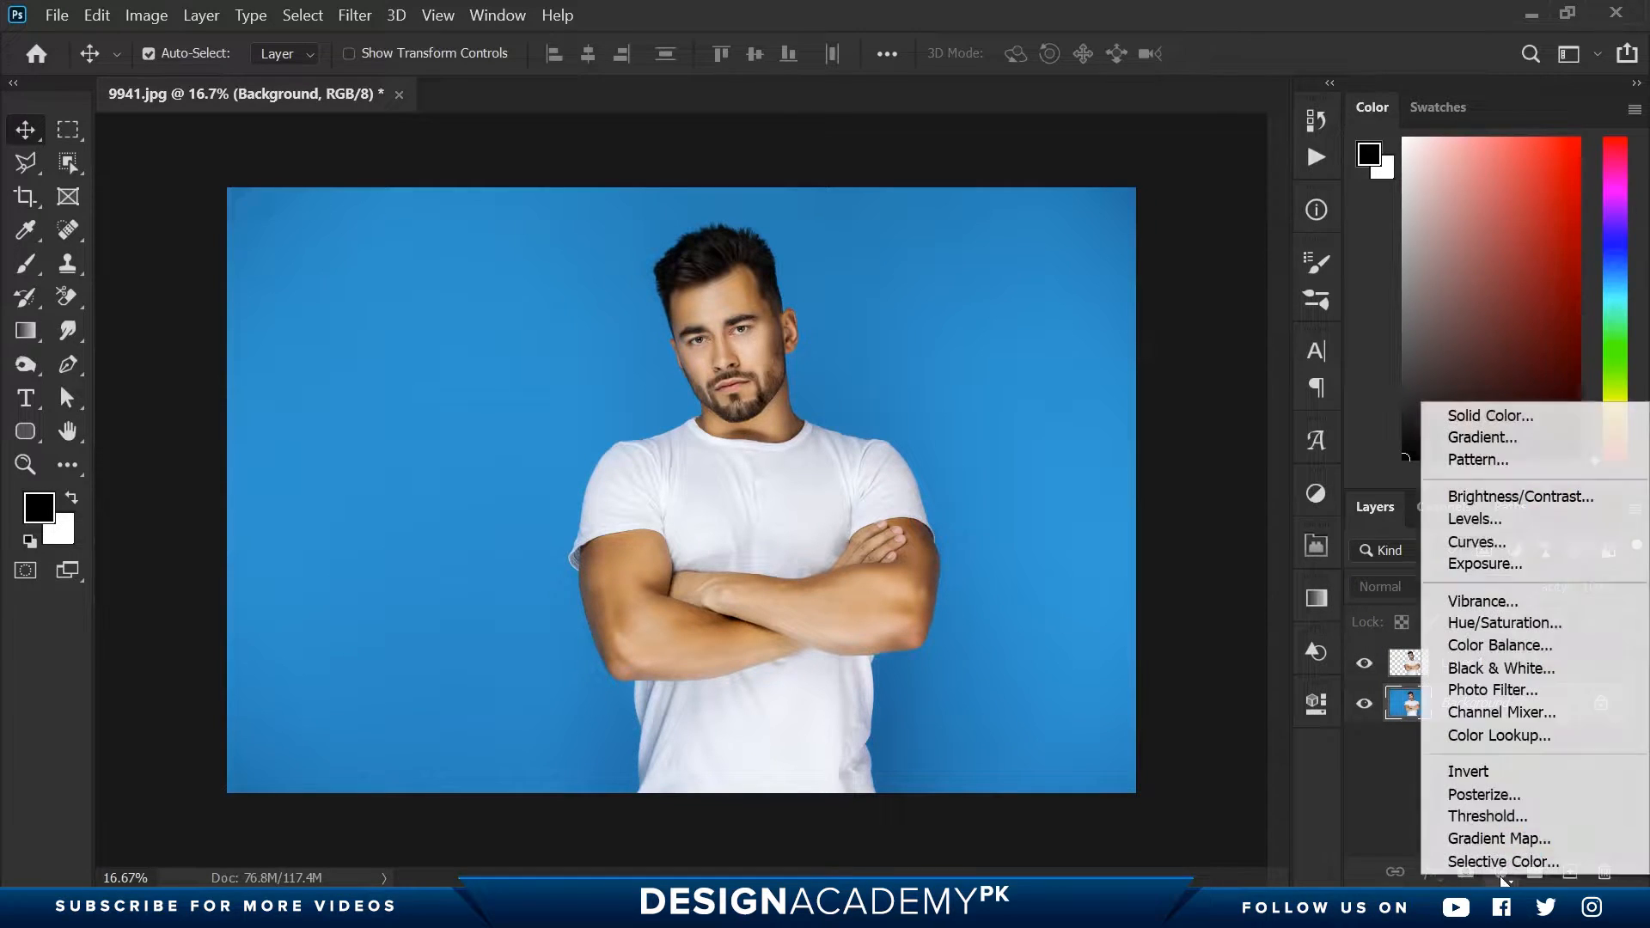
click(1469, 415)
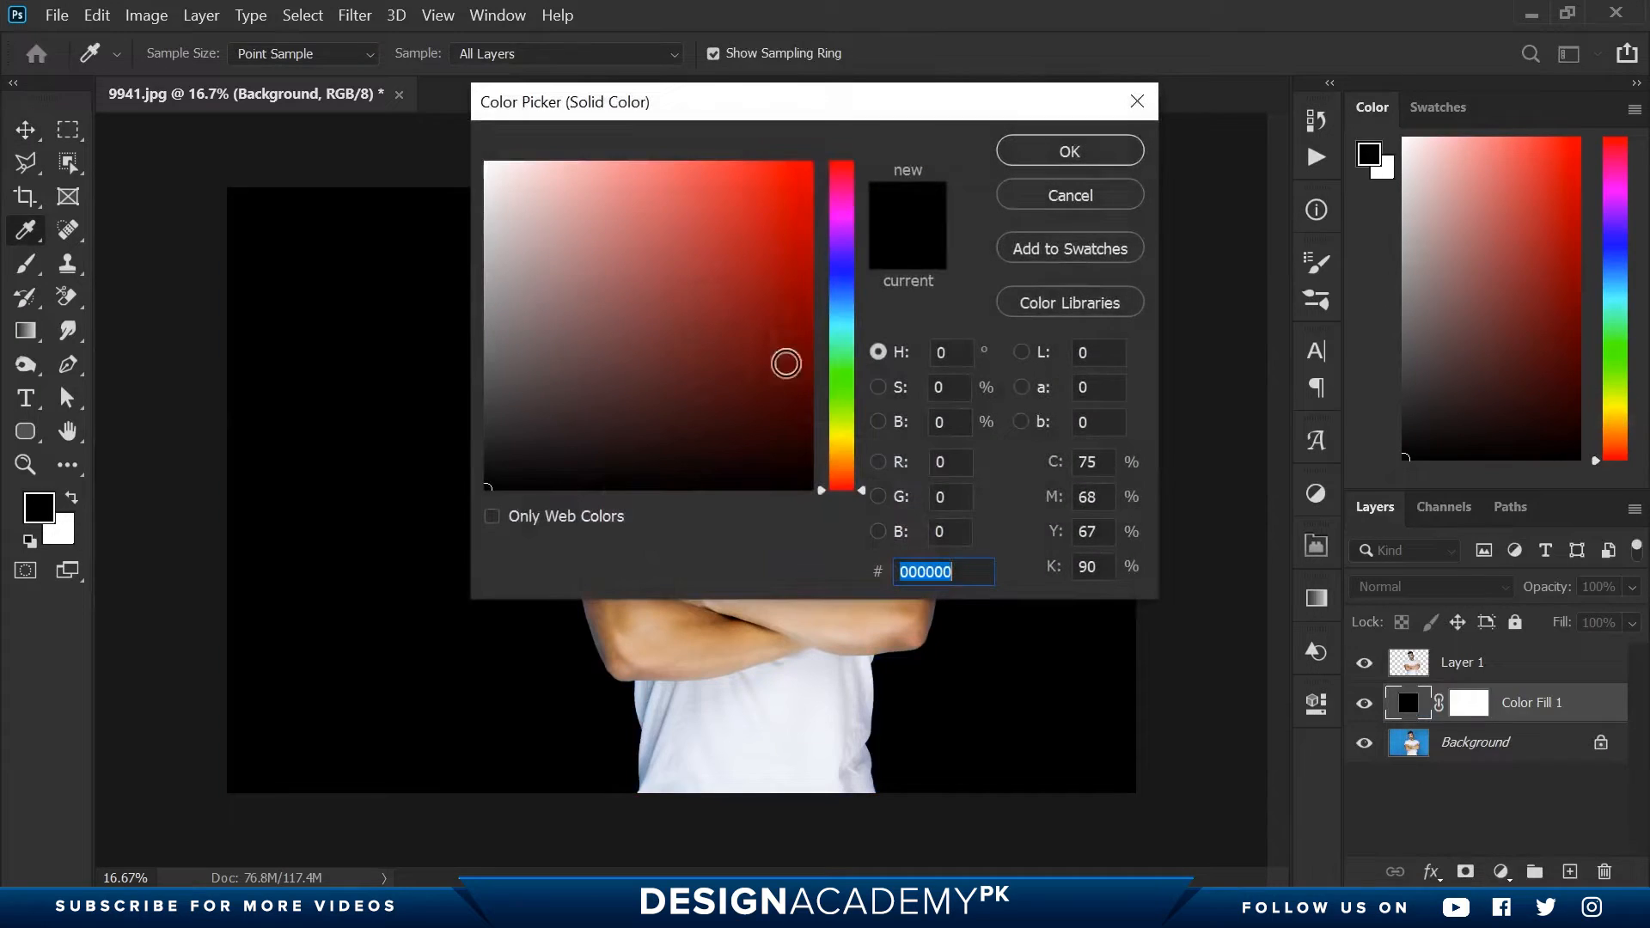
click(838, 310)
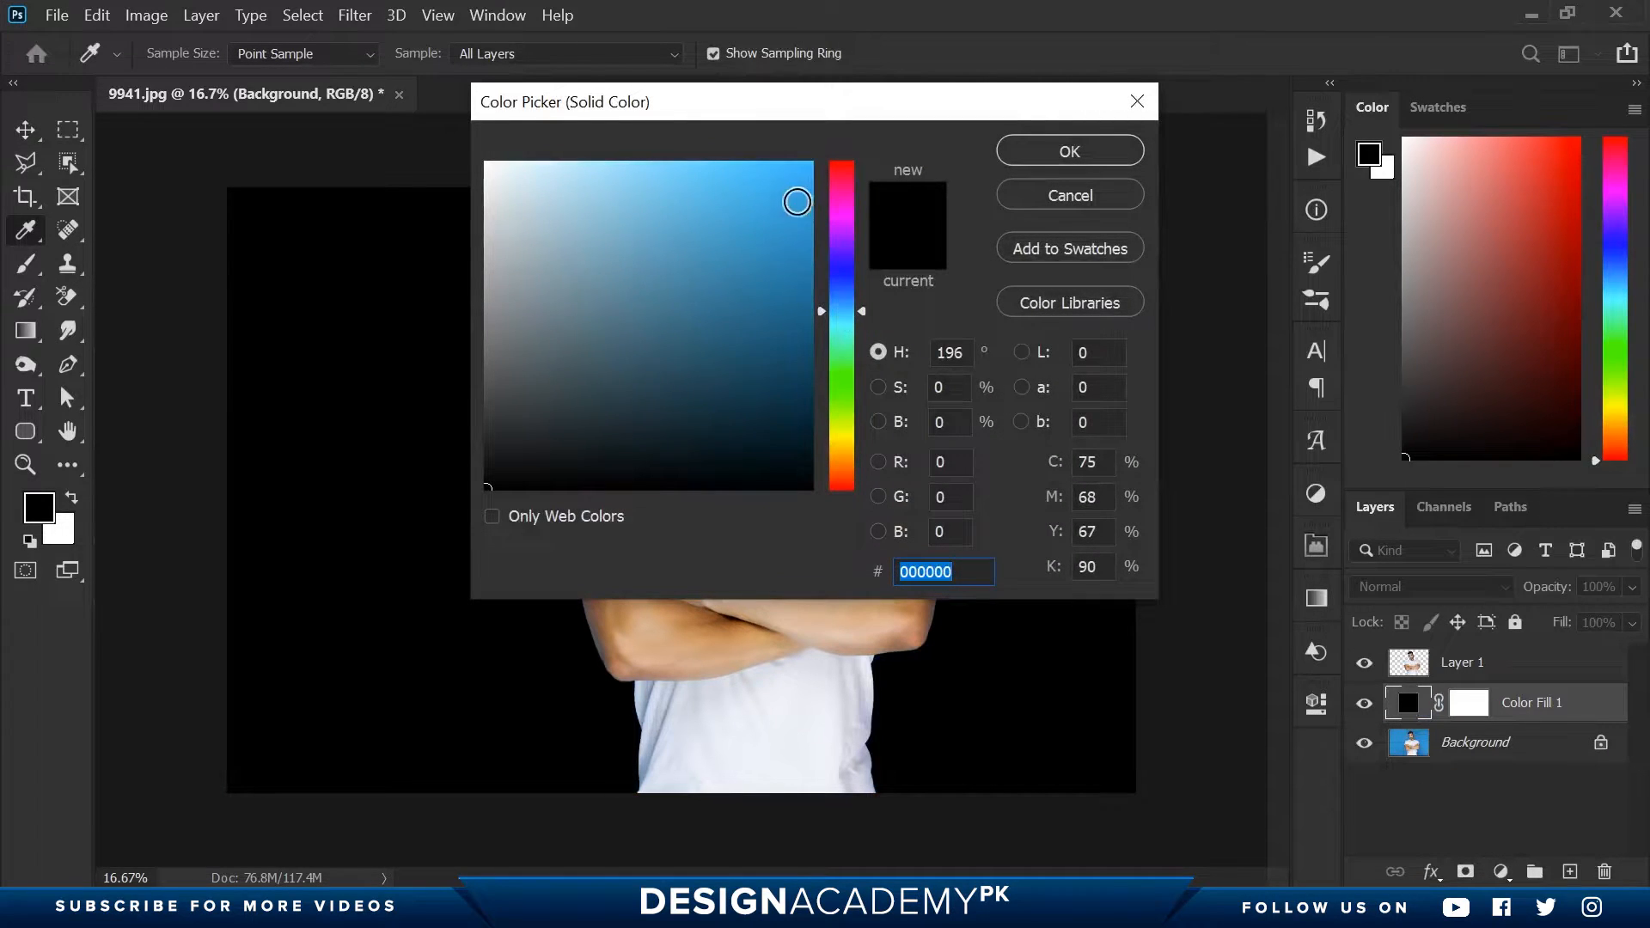
click(811, 177)
click(1037, 153)
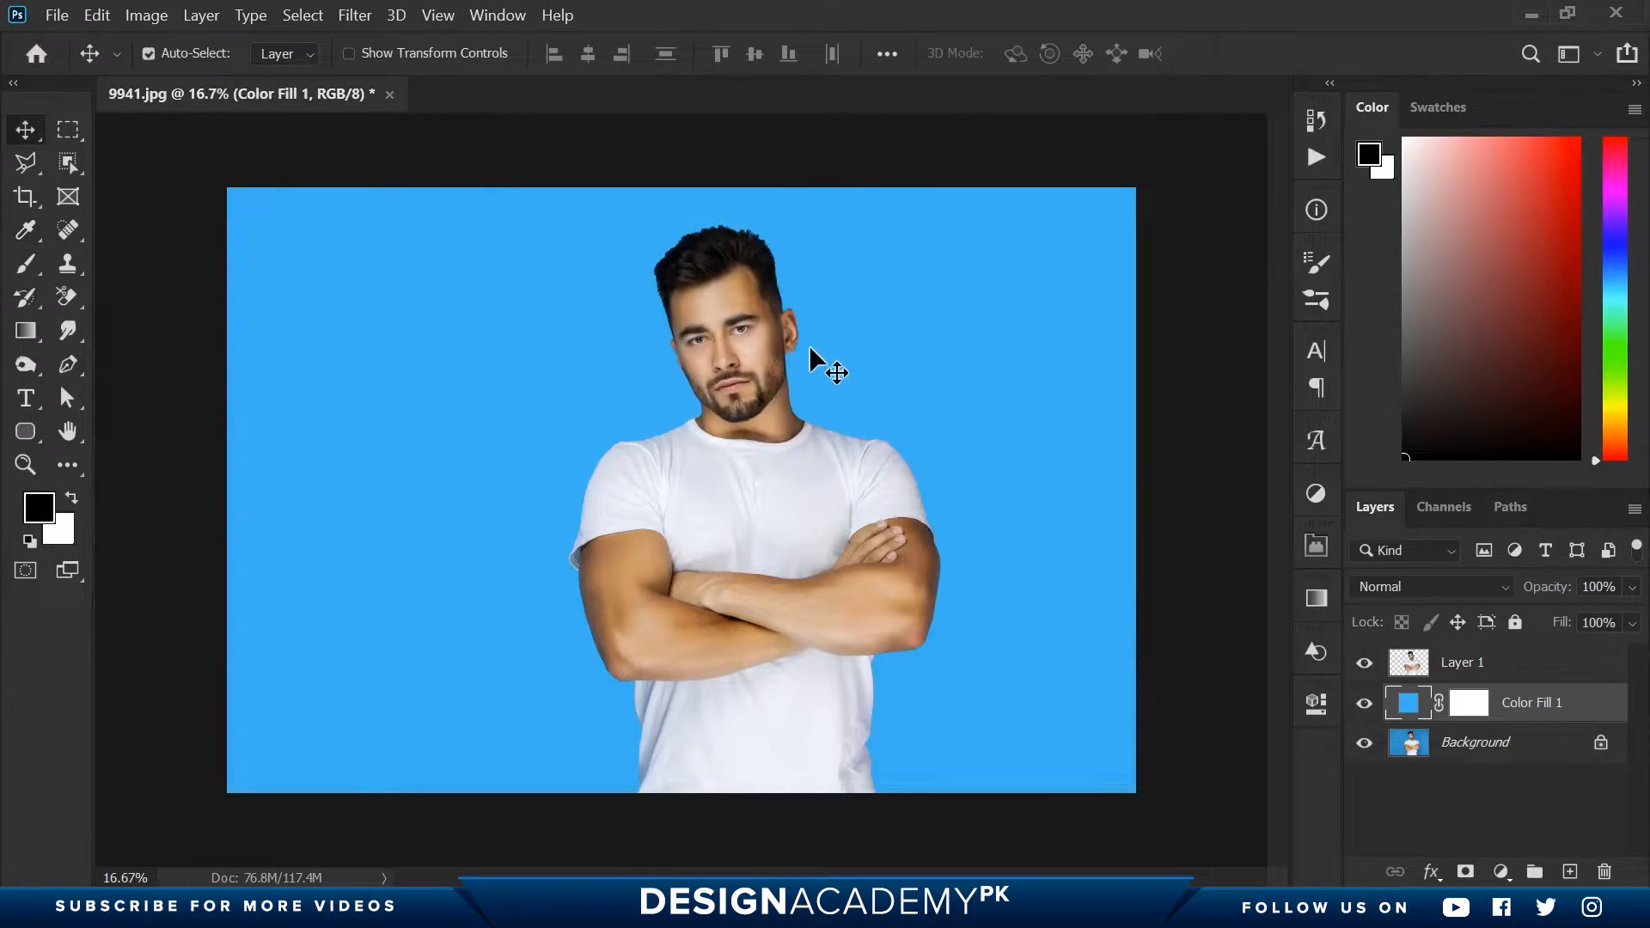
- Change the fill layer's color to a slightly darker shade of the same blue
double_click(1410, 709)
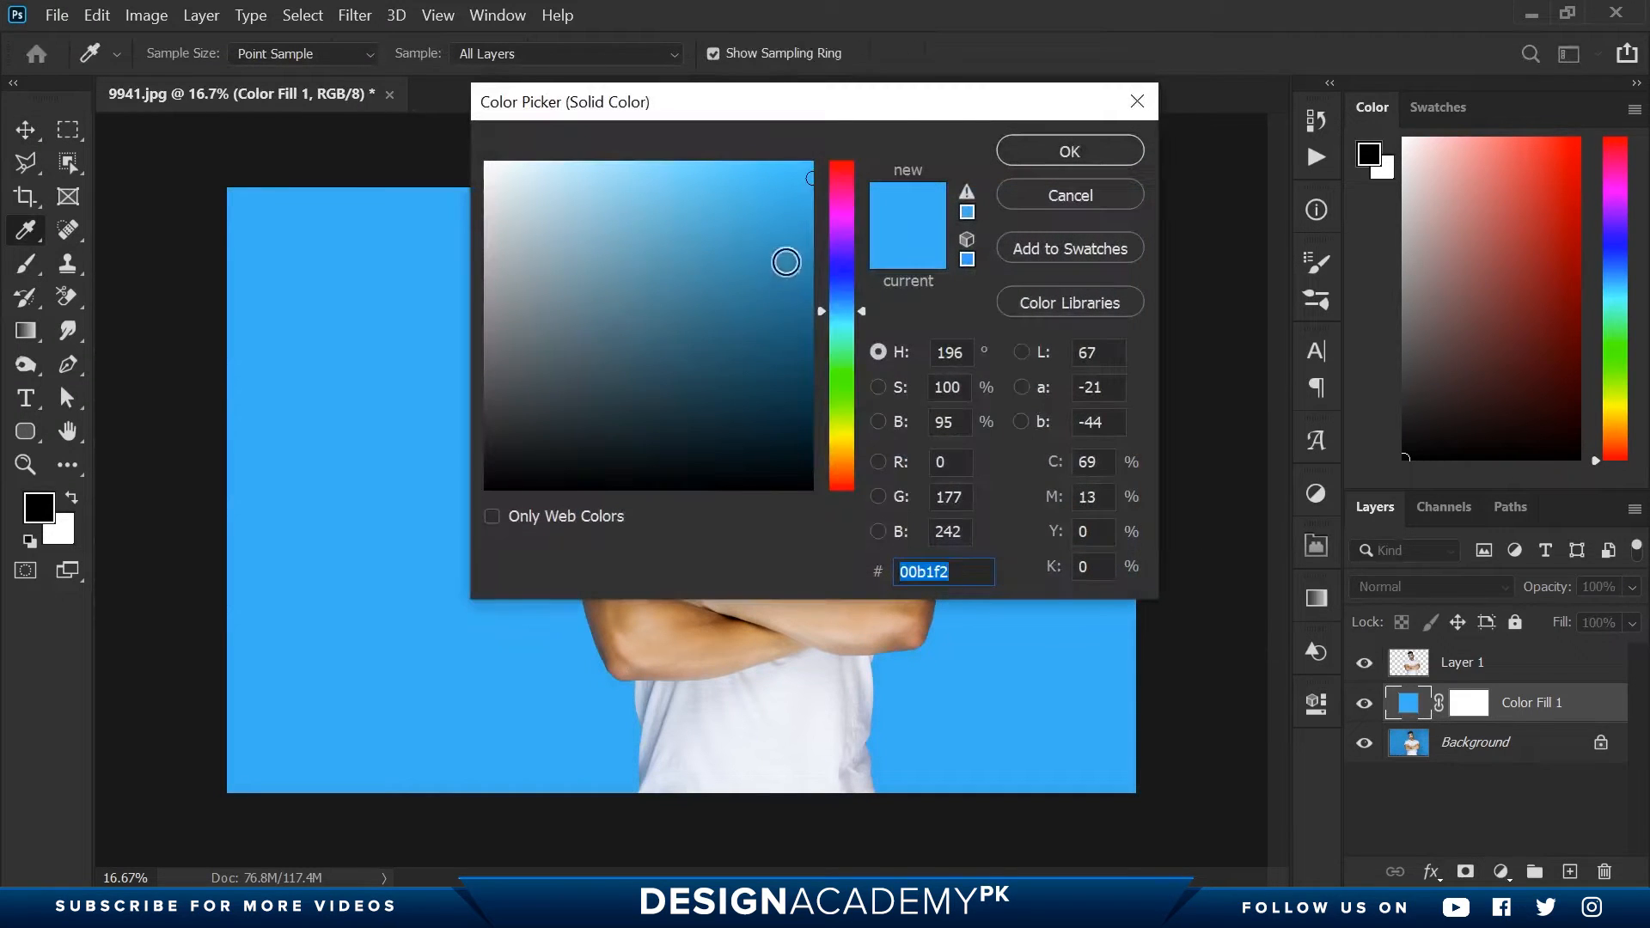
click(811, 212)
click(1031, 151)
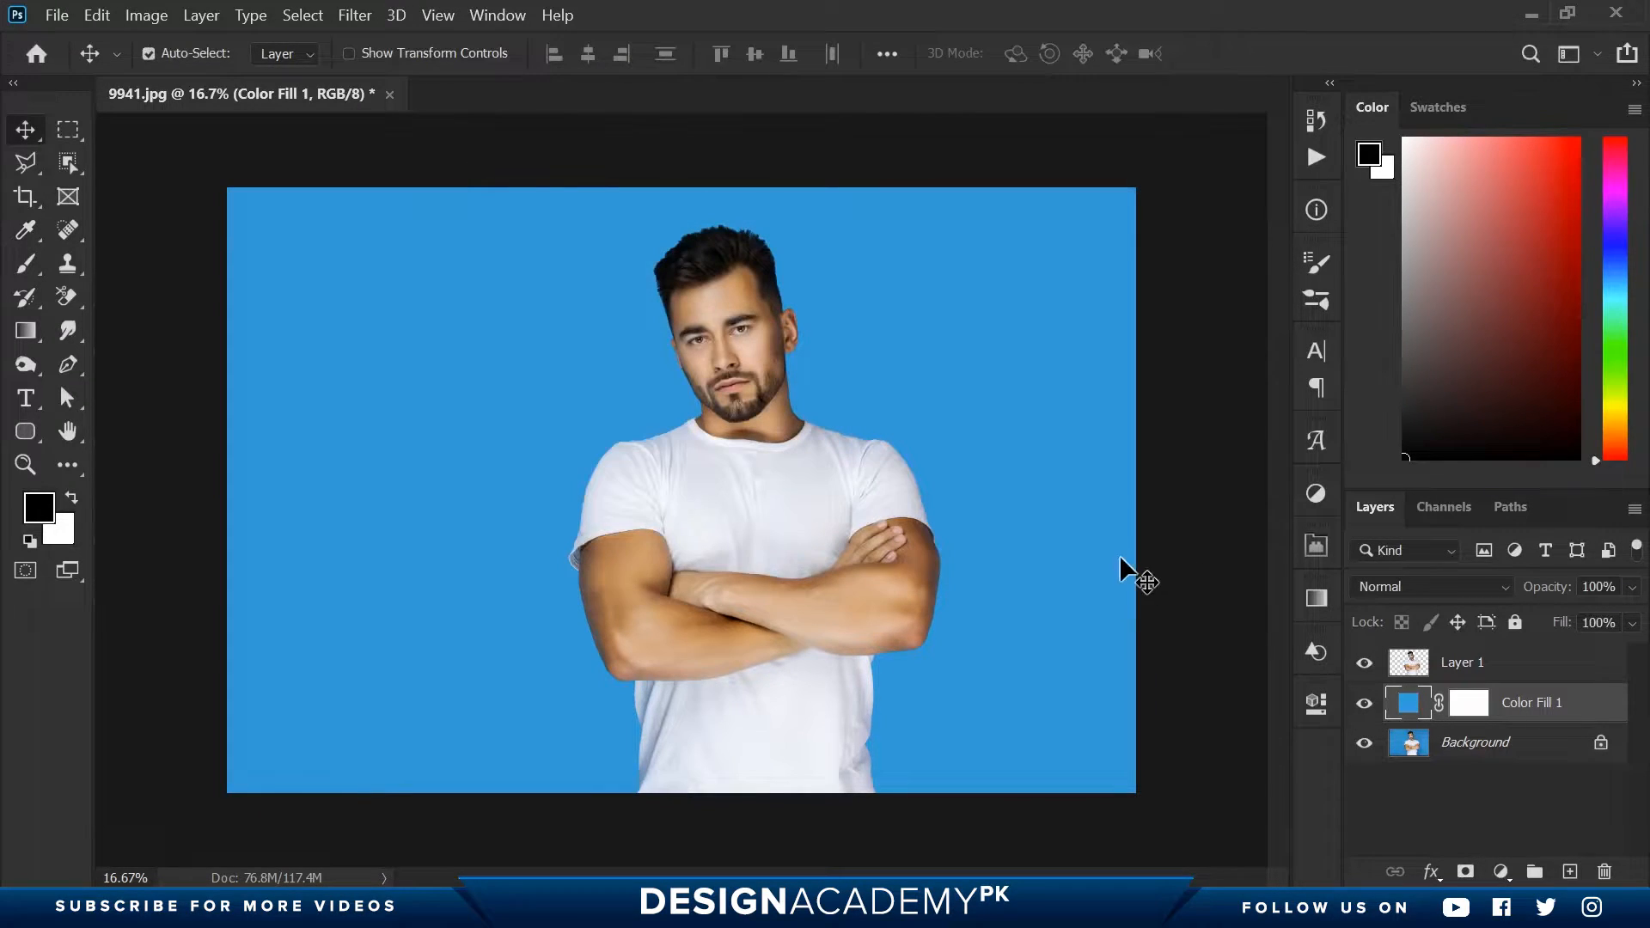
- Create an empty layer above the man's cut-out and set up a white Hard Round brush, 30 px at 100% hardness
click(1431, 675)
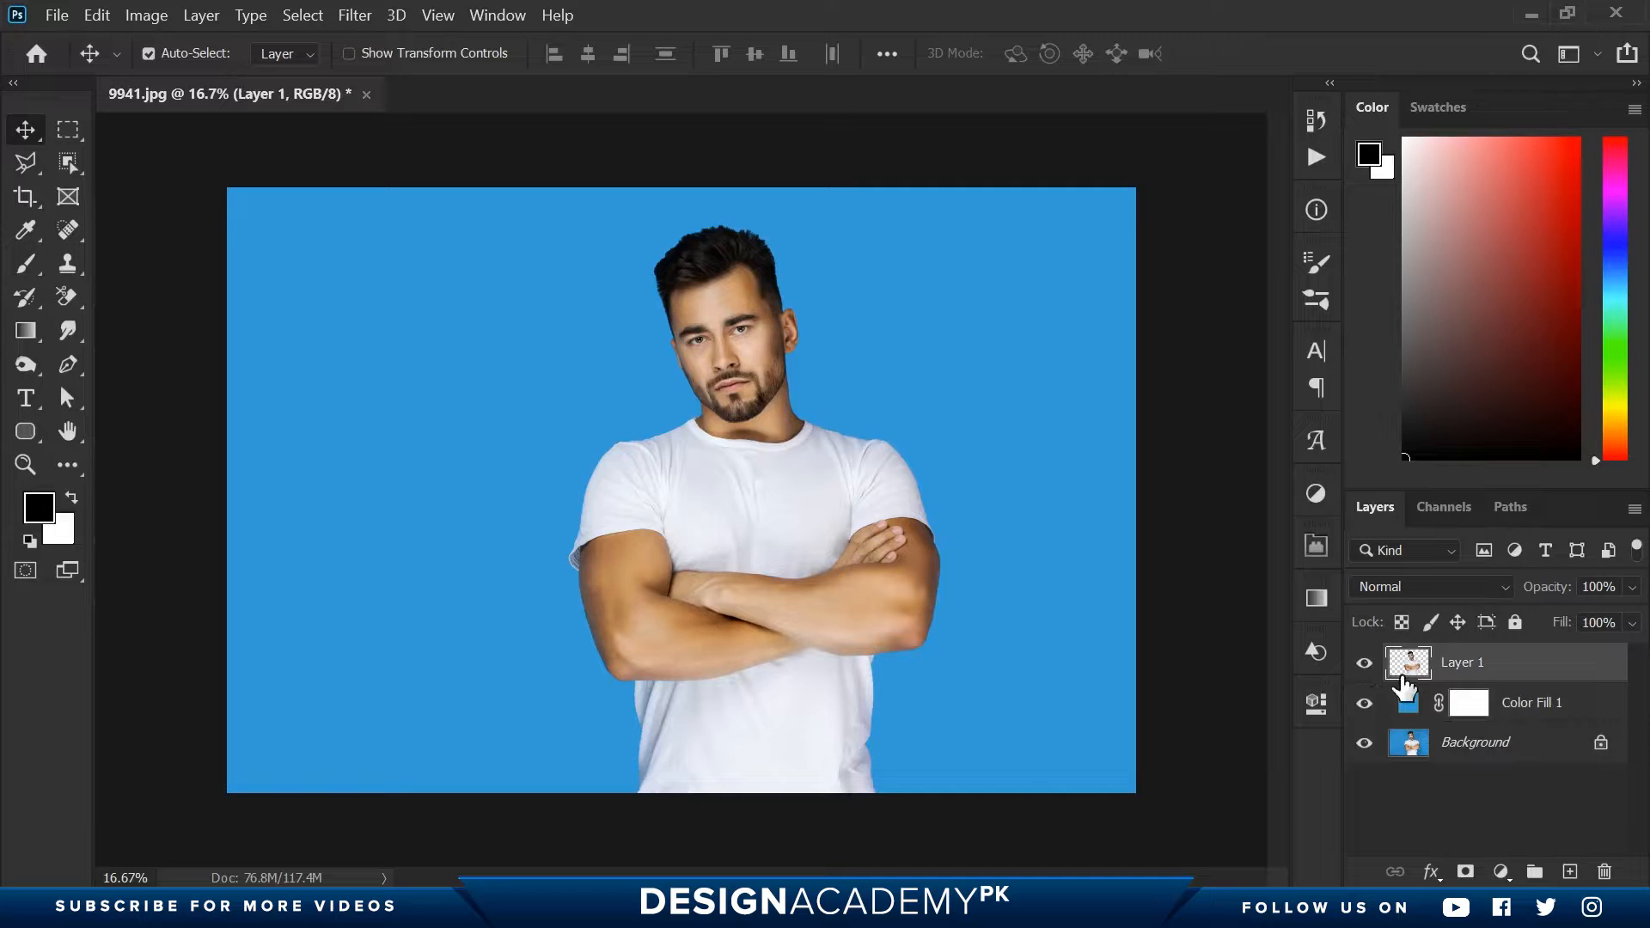
click(1570, 872)
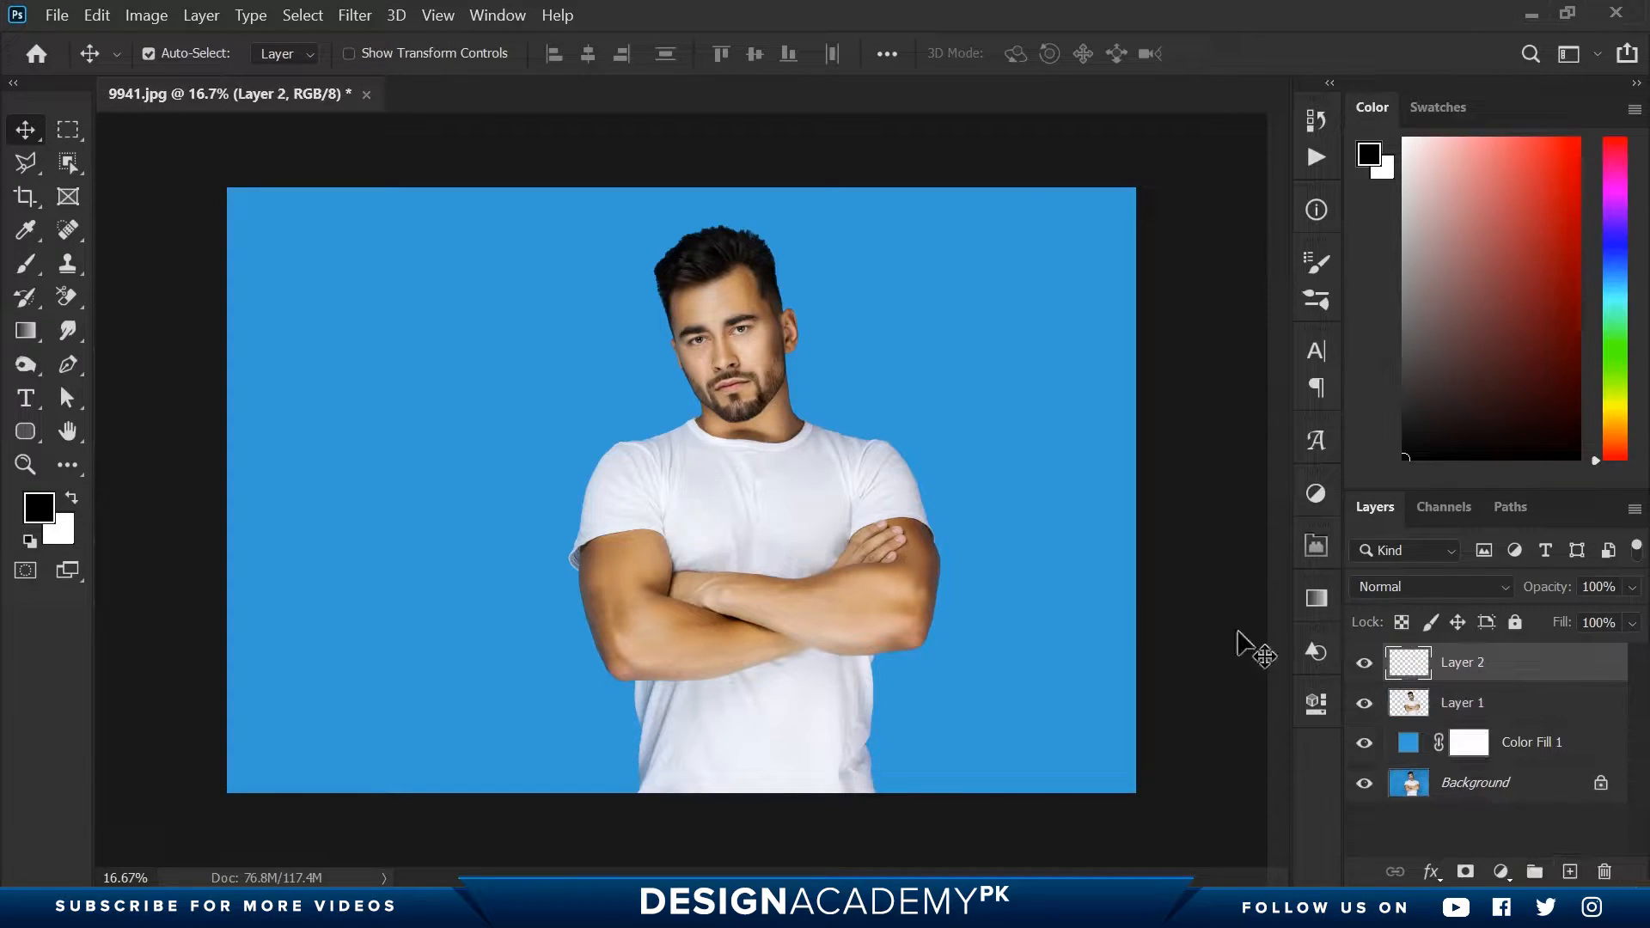
click(31, 260)
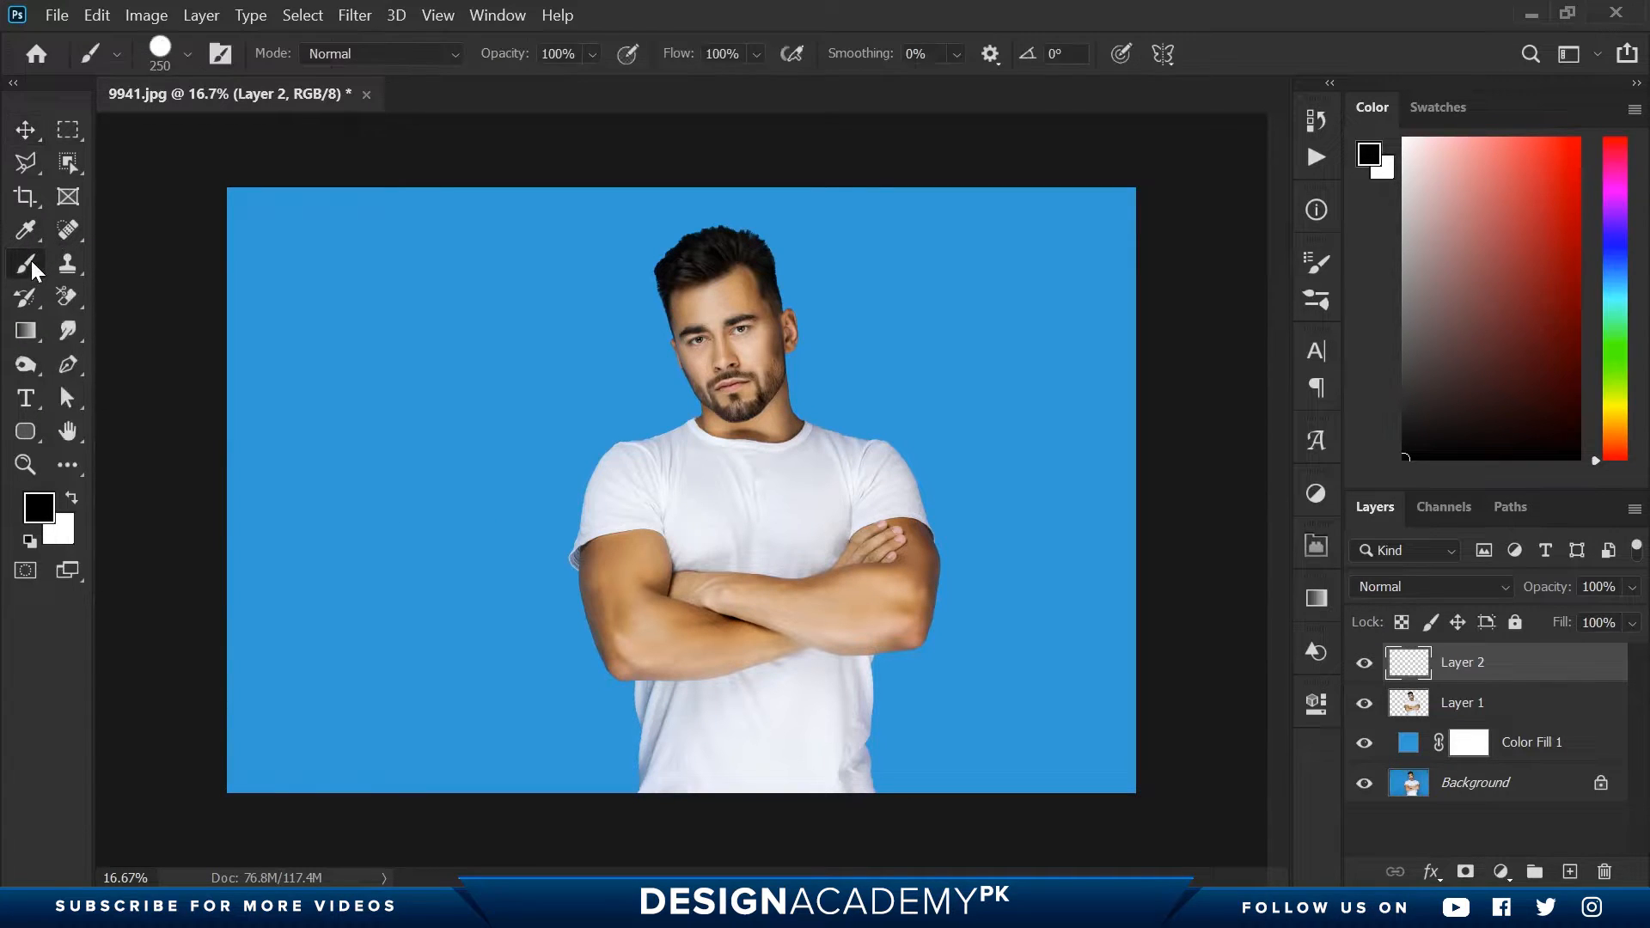
click(187, 54)
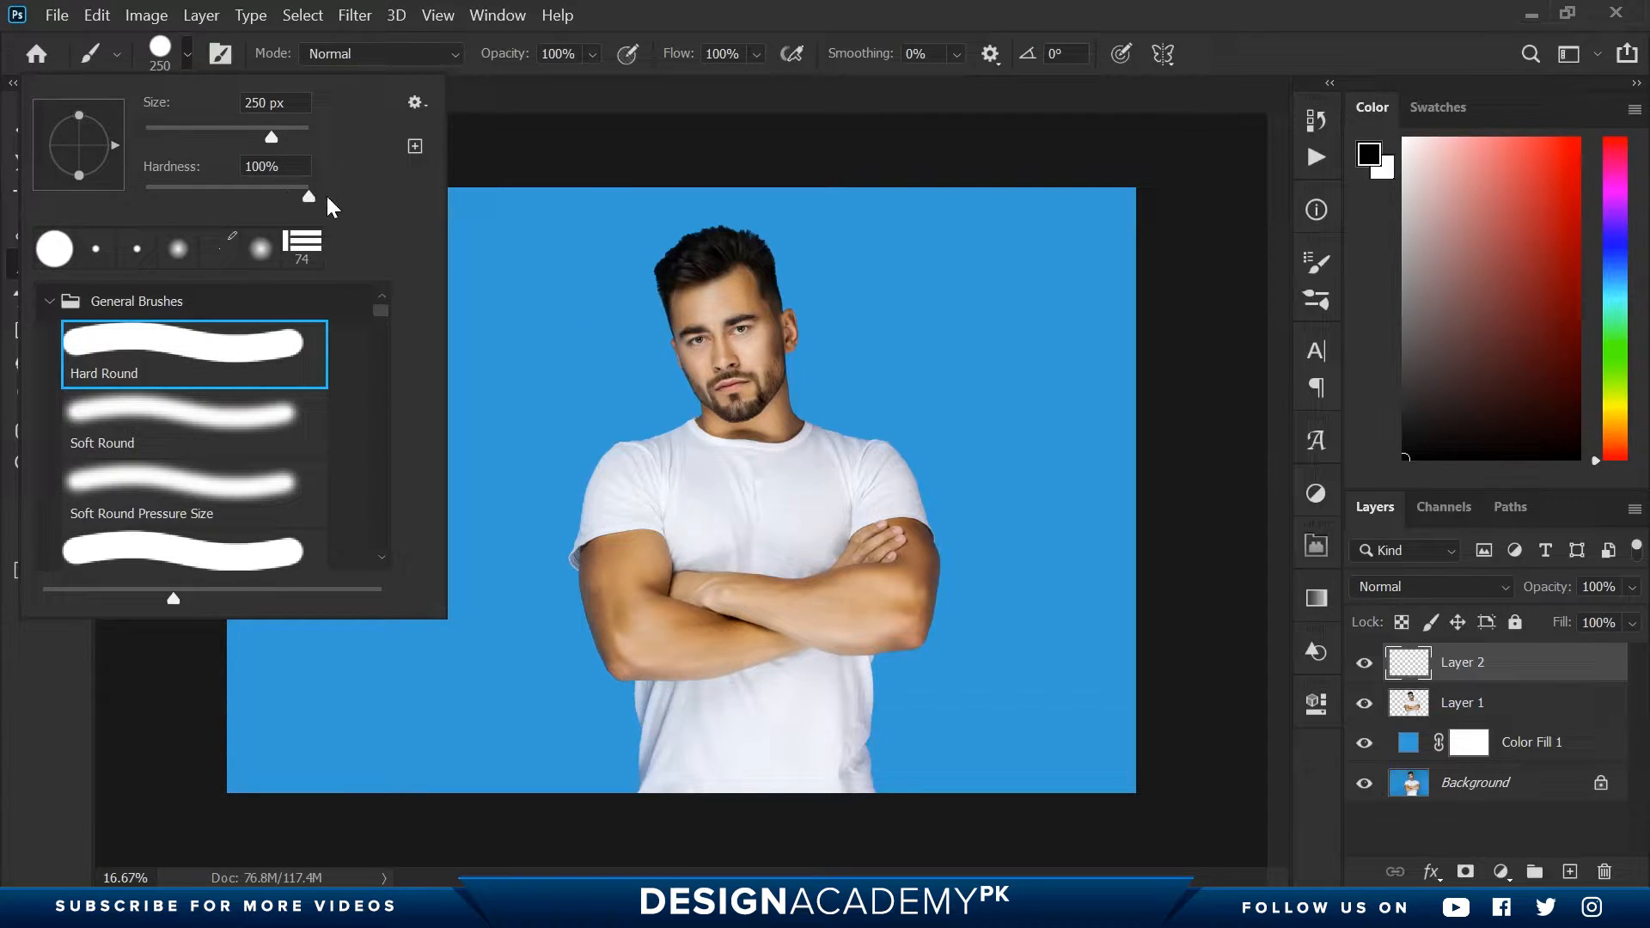
click(273, 166)
drag(168, 127, 162, 128)
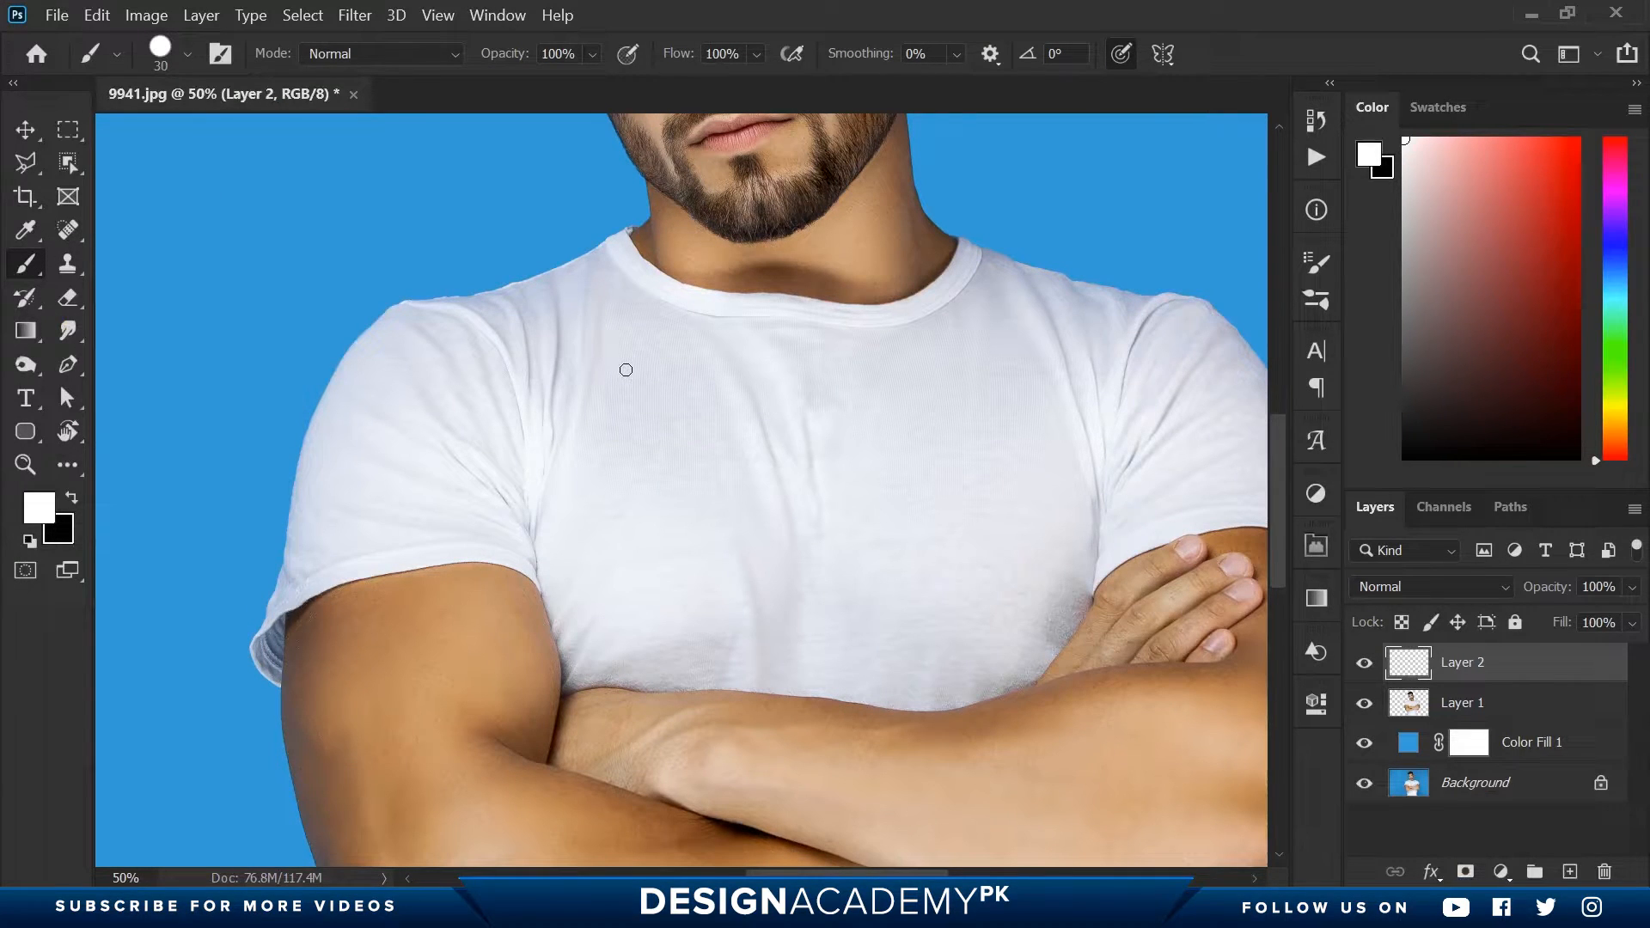
- Paint a white outline along the shirt's shoulder and outer sleeve on the image's left side, starting at the collar
key(ctrl+space)
drag(545, 250, 694, 296)
key(space)
drag(621, 454, 856, 497)
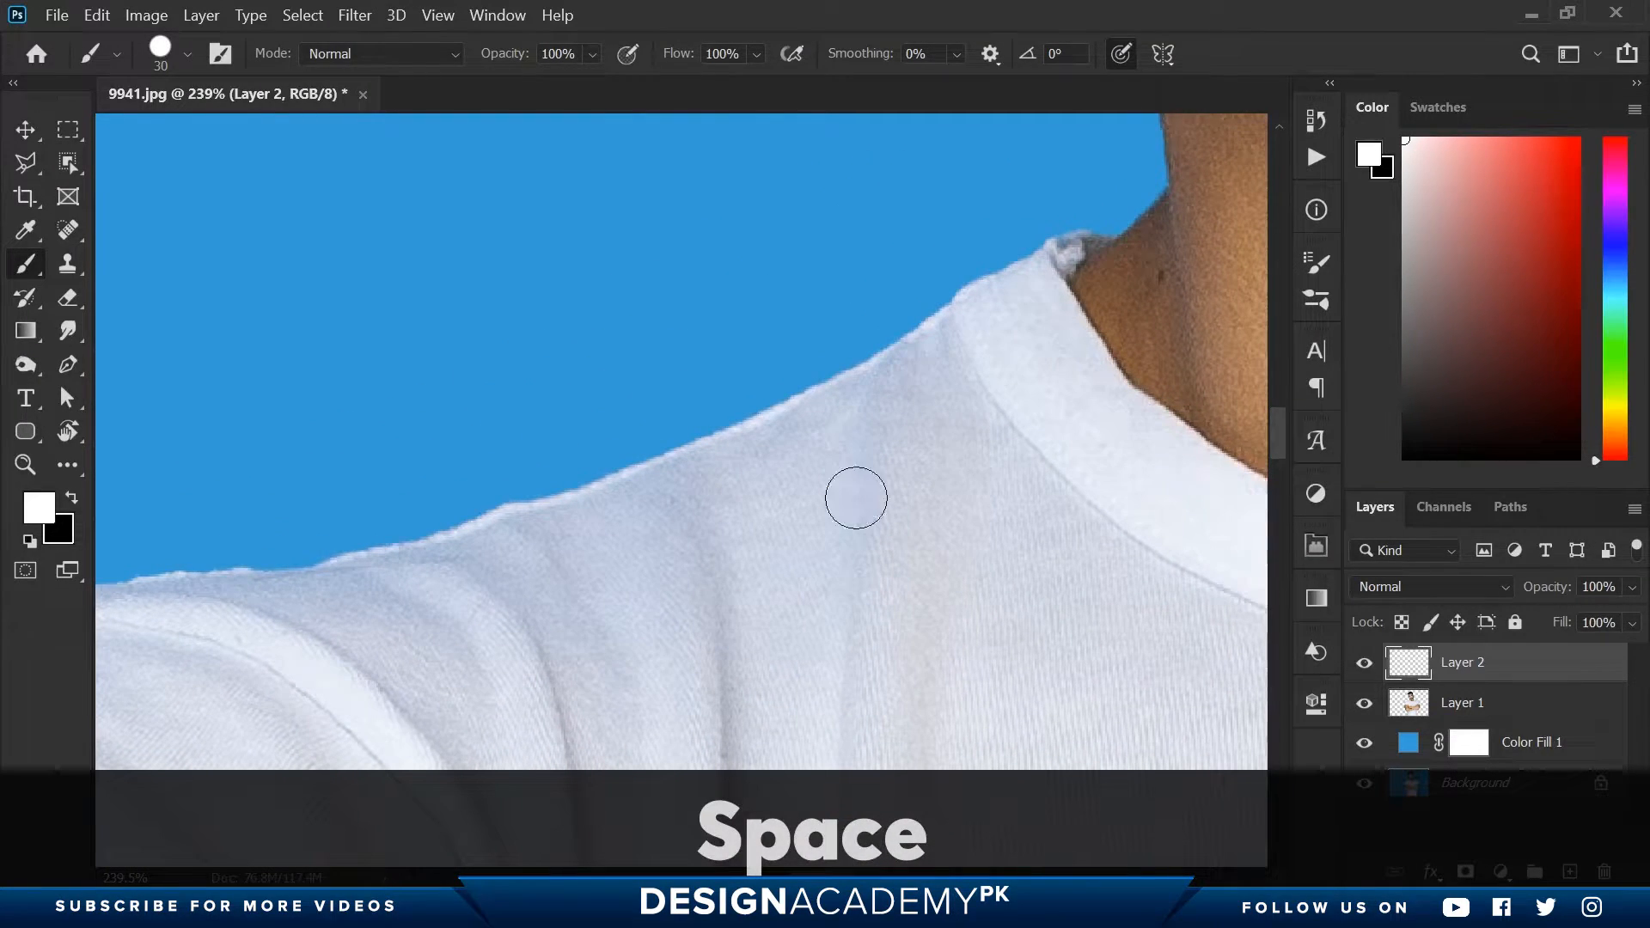
key(b)
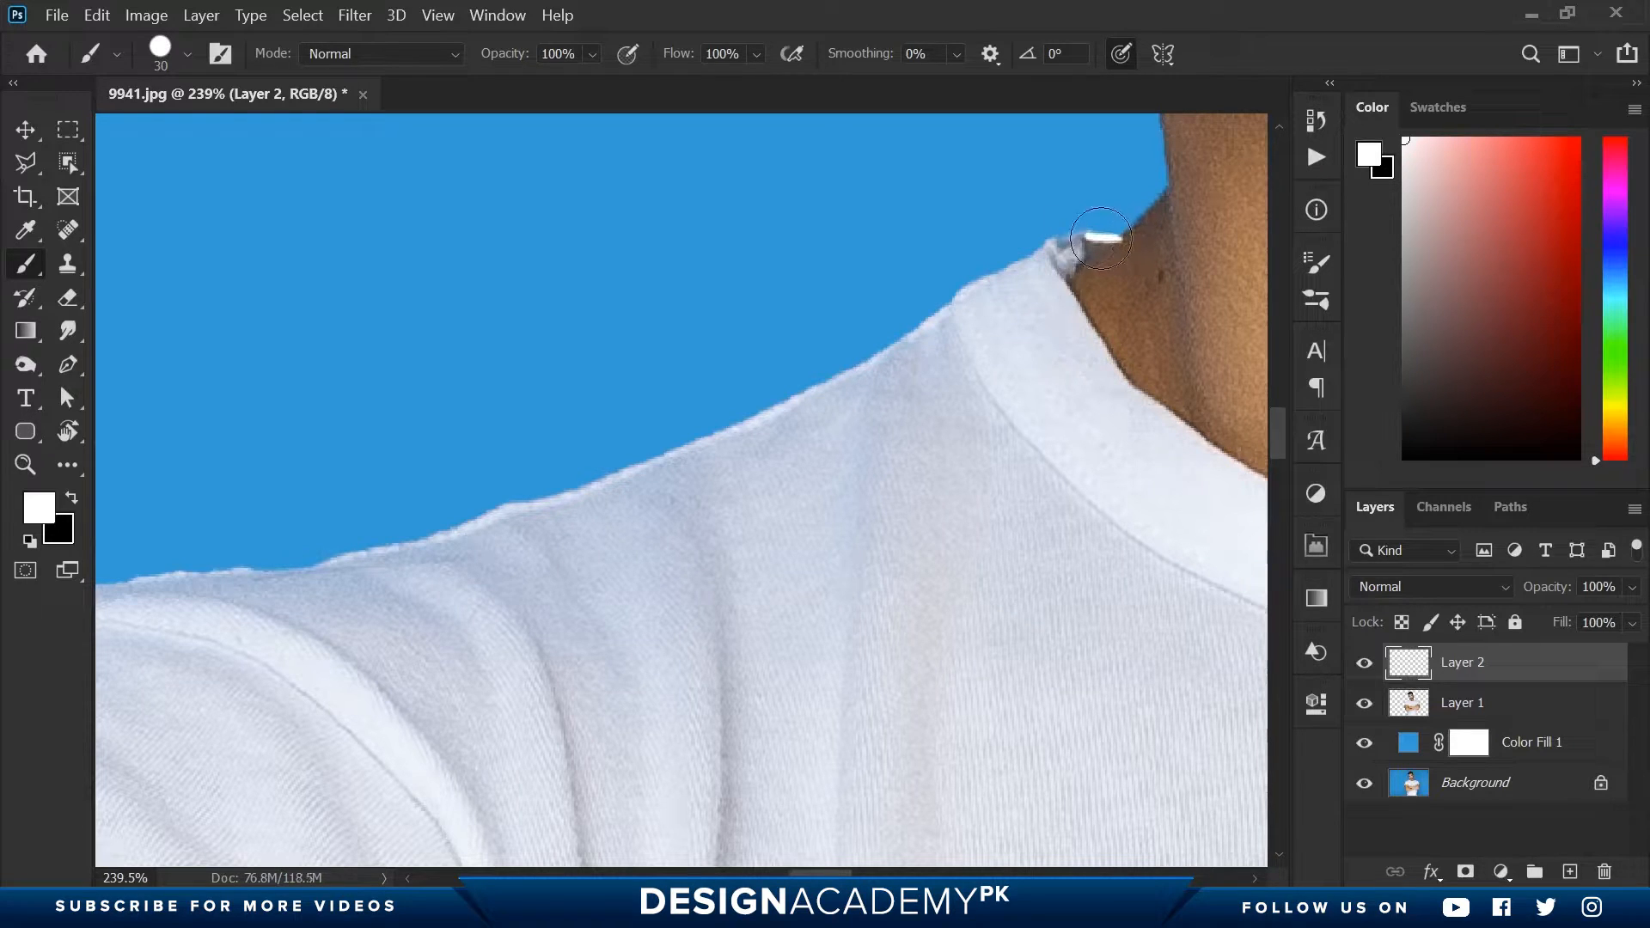
mouse_move(1101, 238)
mouse_down()
mouse_move(674, 450)
mouse_move(258, 576)
mouse_move(961, 440)
mouse_up()
key(space)
mouse_move(872, 423)
mouse_down()
mouse_move(737, 435)
mouse_move(427, 601)
mouse_up()
mouse_move(478, 637)
mouse_down()
mouse_move(799, 357)
mouse_move(539, 663)
mouse_up()
mouse_move(555, 700)
mouse_down()
mouse_move(730, 309)
mouse_move(720, 293)
mouse_up()
mouse_move(704, 258)
mouse_down()
mouse_move(638, 476)
mouse_move(604, 729)
mouse_up()
- Outline the flared lower end of the left-hand sleeve in white, including the inner folds of its opening
key(space)
mouse_move(635, 739)
mouse_down()
mouse_move(756, 306)
mouse_move(630, 693)
mouse_move(770, 340)
mouse_up()
key(space)
mouse_move(765, 337)
mouse_down()
mouse_move(689, 507)
mouse_move(827, 679)
mouse_up()
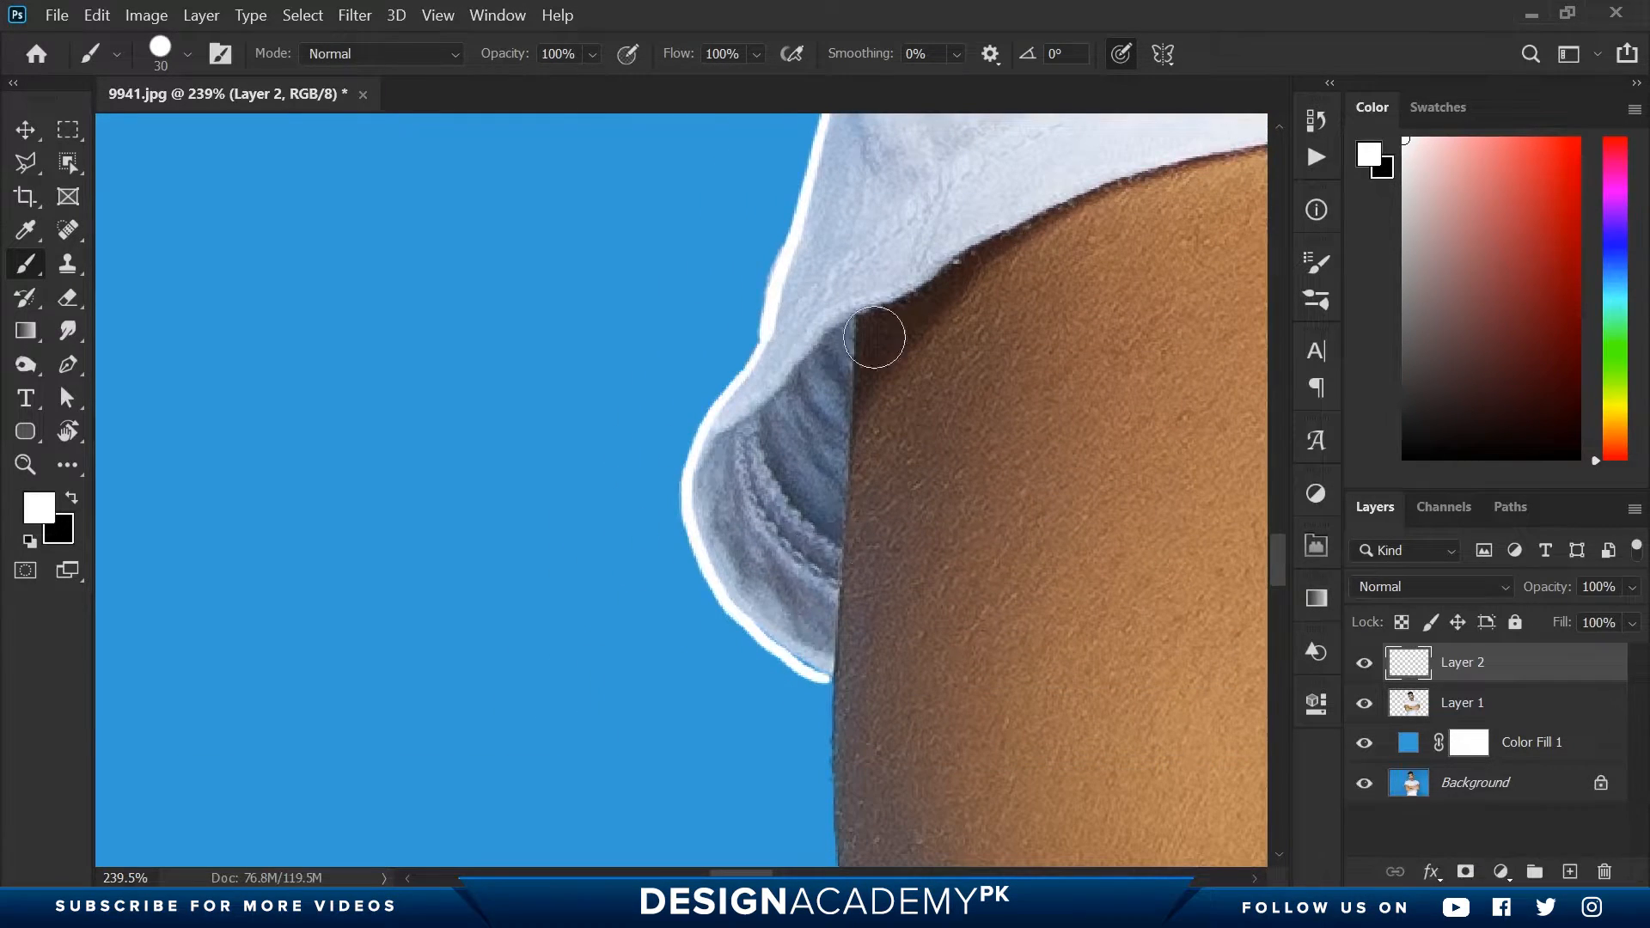
mouse_move(864, 314)
mouse_down()
mouse_move(852, 364)
mouse_move(830, 679)
mouse_up()
drag(752, 415, 817, 576)
mouse_move(760, 406)
mouse_down()
mouse_move(796, 499)
mouse_move(836, 539)
mouse_up()
drag(808, 560, 831, 586)
- Trace the left-hand sleeve's hem across the upper arm to the armpit, undoing the stray stroke there
key(space)
drag(875, 340, 612, 527)
mouse_move(441, 671)
mouse_down()
mouse_move(666, 458)
mouse_move(844, 380)
mouse_up()
key(space)
mouse_move(851, 377)
mouse_down()
mouse_move(511, 519)
mouse_move(890, 435)
mouse_up()
drag(422, 543, 541, 502)
key(space)
drag(909, 435, 360, 506)
mouse_move(335, 505)
mouse_down()
mouse_move(532, 473)
mouse_move(709, 478)
mouse_move(927, 569)
mouse_up()
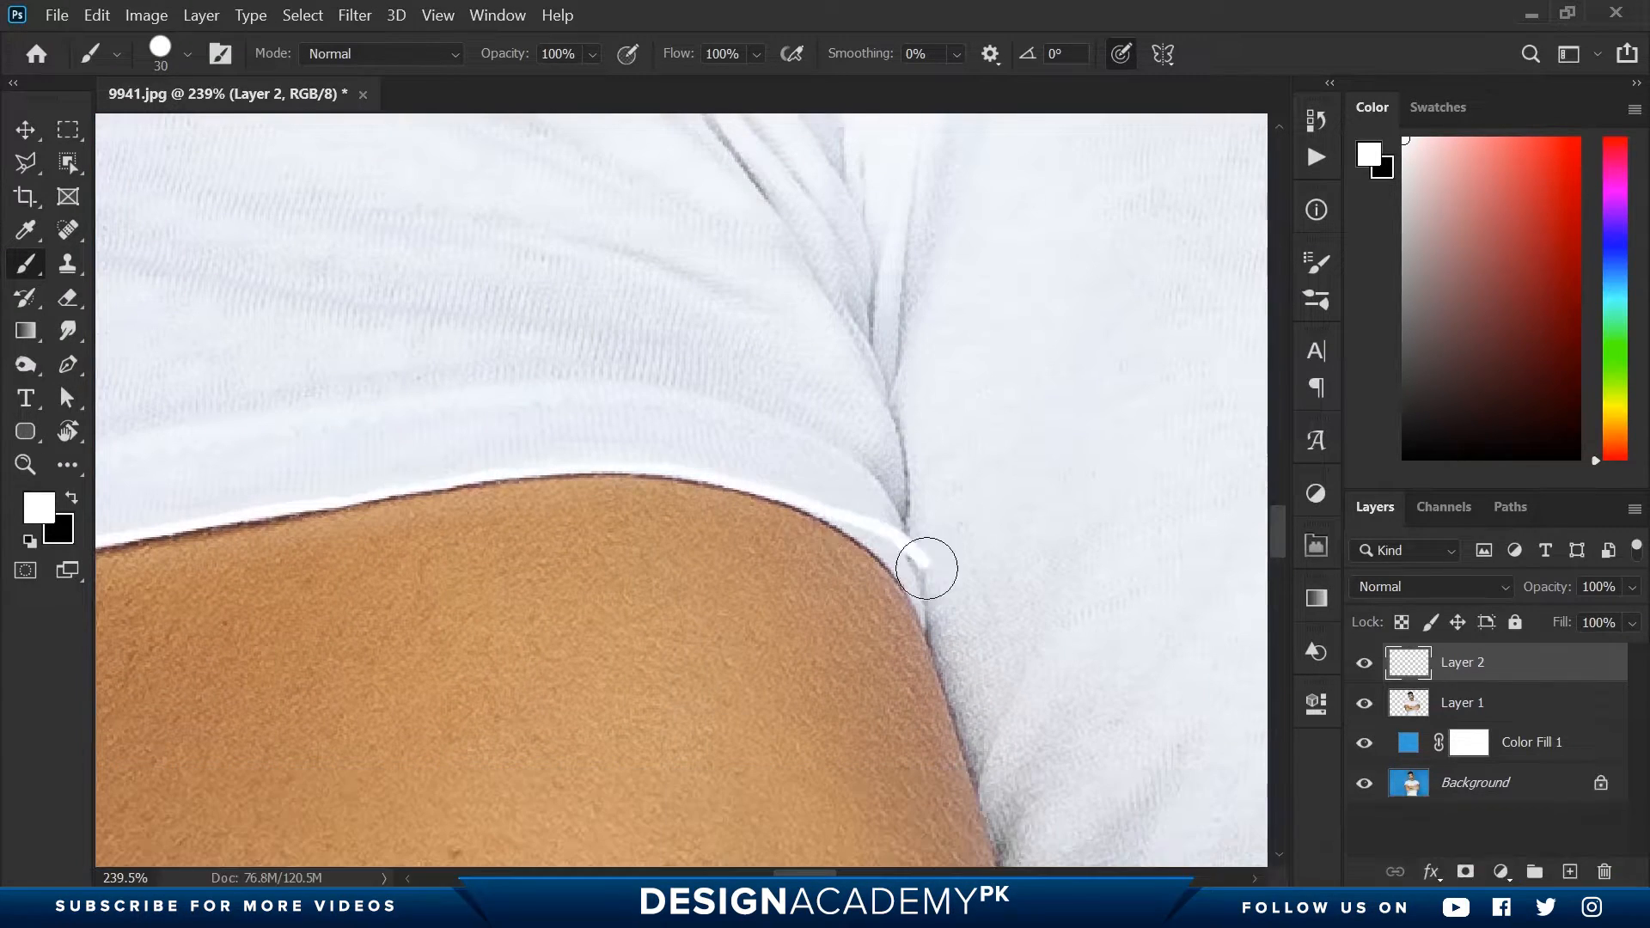
key(e)
key(b)
mouse_move(848, 516)
mouse_down()
mouse_move(915, 558)
mouse_move(328, 322)
mouse_move(456, 435)
mouse_move(494, 559)
mouse_move(435, 416)
mouse_move(460, 587)
mouse_move(667, 533)
mouse_move(911, 559)
mouse_up()
key(ctrl+z)
- Trace the shirt's edge from the armpit along the top of the crossed forearm, redoing the stroke that strays onto the skin
key(space)
key(space)
key(space)
mouse_move(911, 558)
mouse_down()
mouse_move(379, 490)
mouse_move(957, 507)
mouse_move(740, 503)
mouse_up()
key(space)
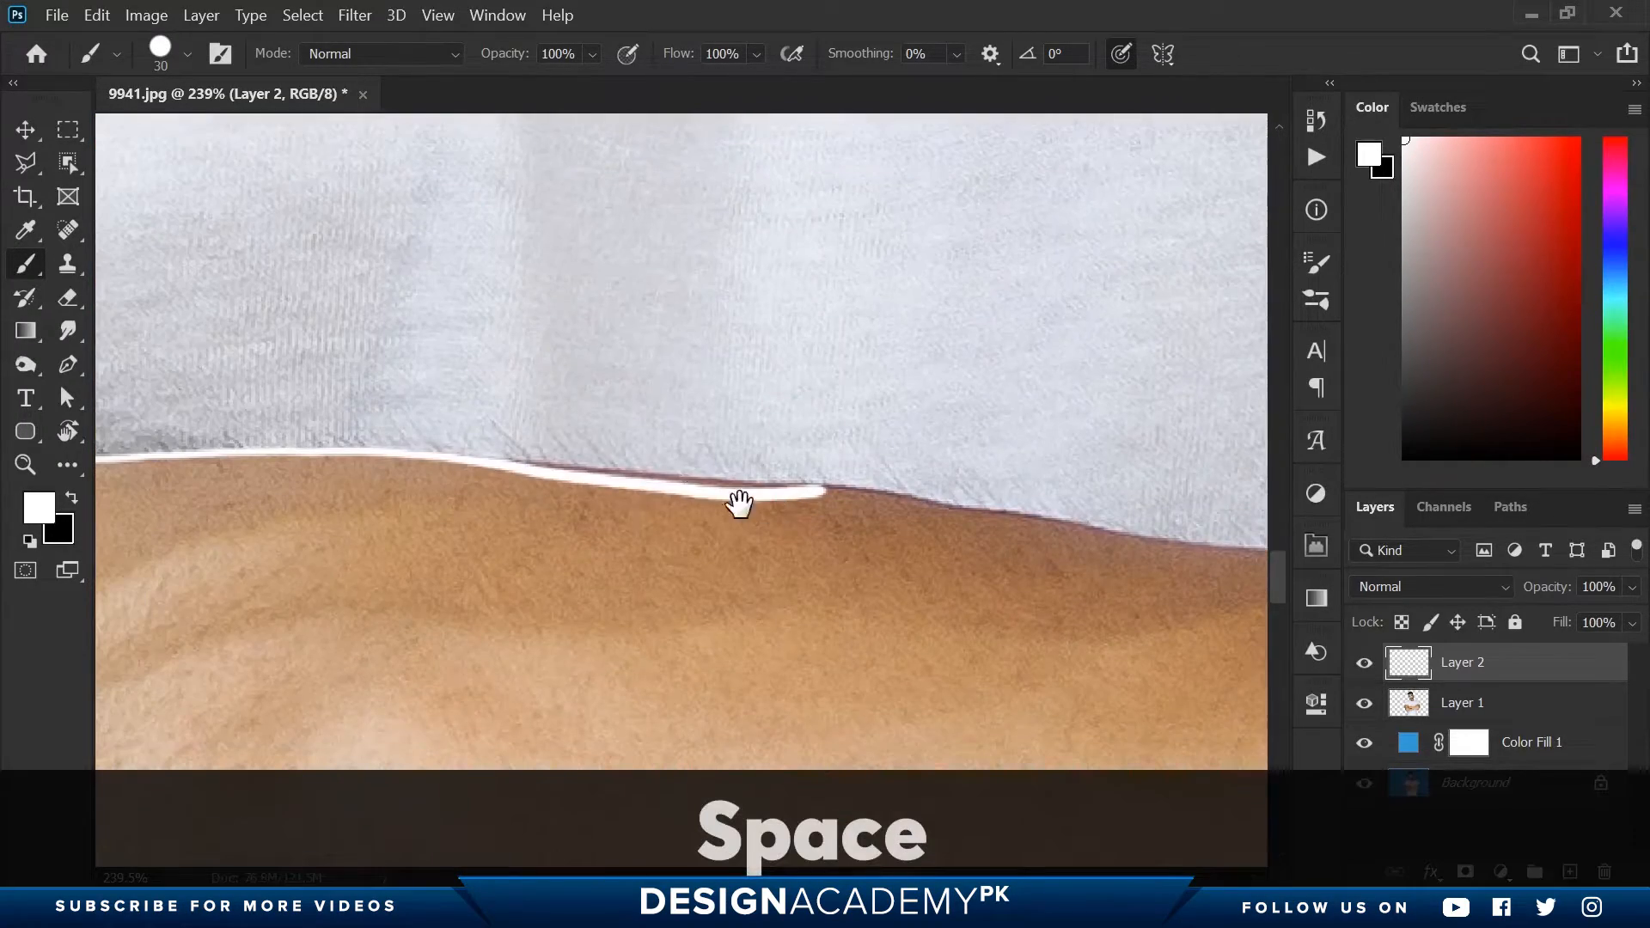
key(ctrl+z)
drag(453, 451, 846, 489)
drag(730, 479, 1094, 525)
key(space)
drag(1049, 516, 505, 413)
mouse_move(335, 385)
mouse_down()
mouse_move(588, 417)
mouse_move(1067, 415)
mouse_move(1196, 380)
mouse_up()
key(space)
drag(1196, 380, 276, 456)
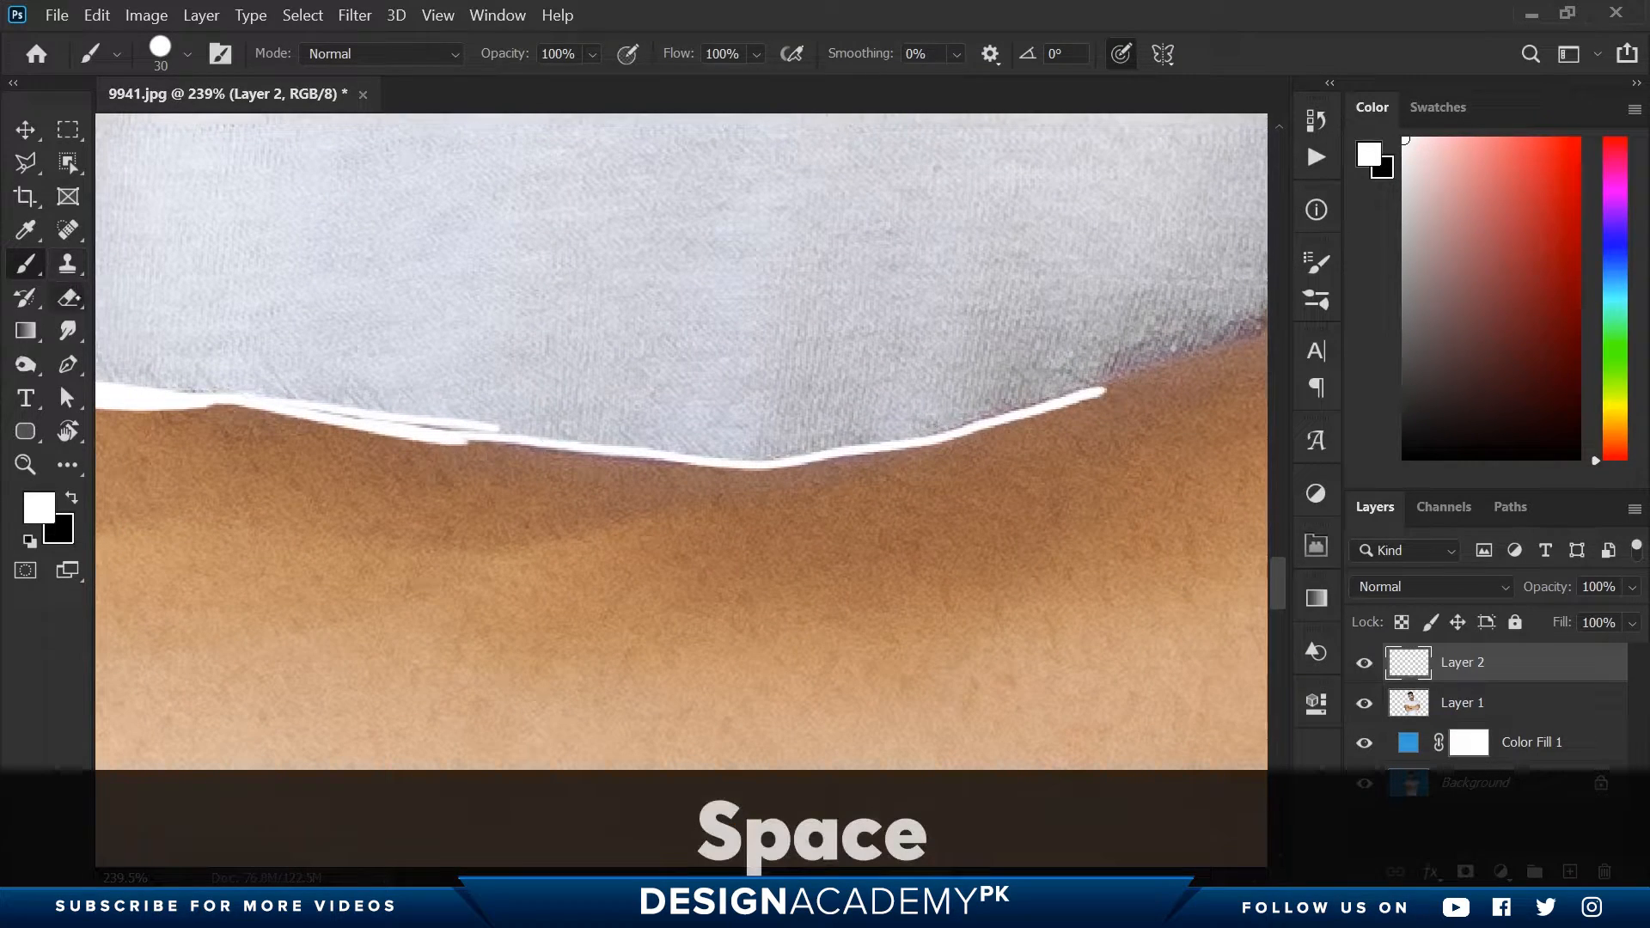
- Erase the doubled section of the line above the forearm and repaint it as a single white stroke
key(e)
mouse_move(534, 412)
mouse_down()
mouse_move(222, 381)
mouse_move(323, 401)
mouse_move(293, 412)
mouse_move(478, 427)
mouse_up()
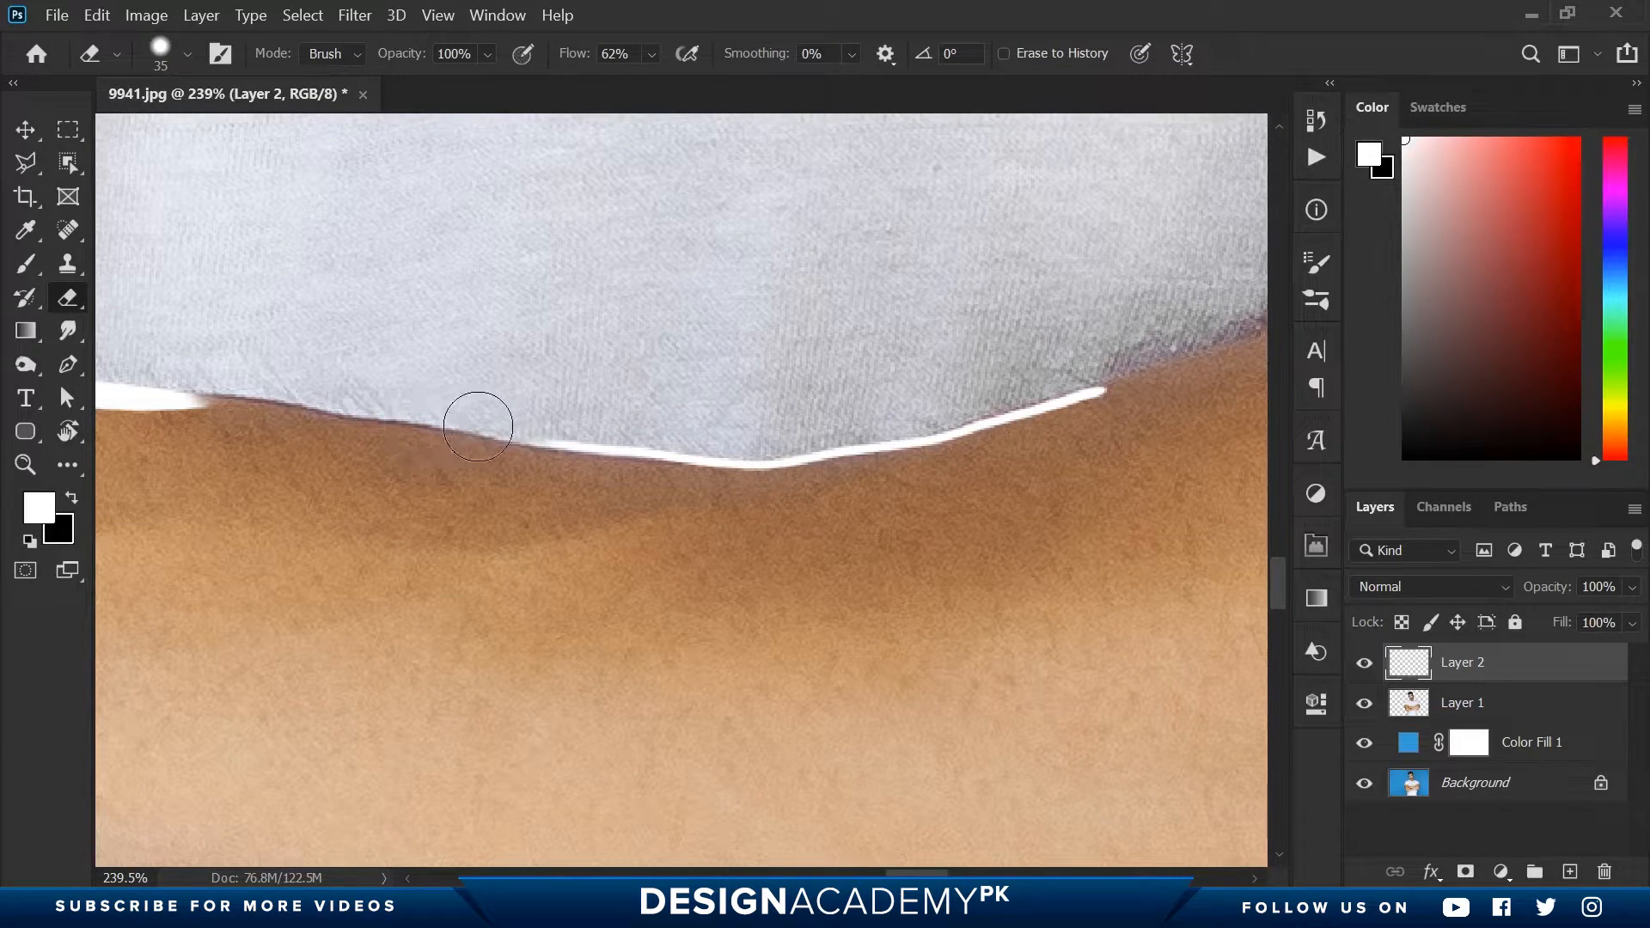
key(space)
drag(317, 409, 549, 416)
key(b)
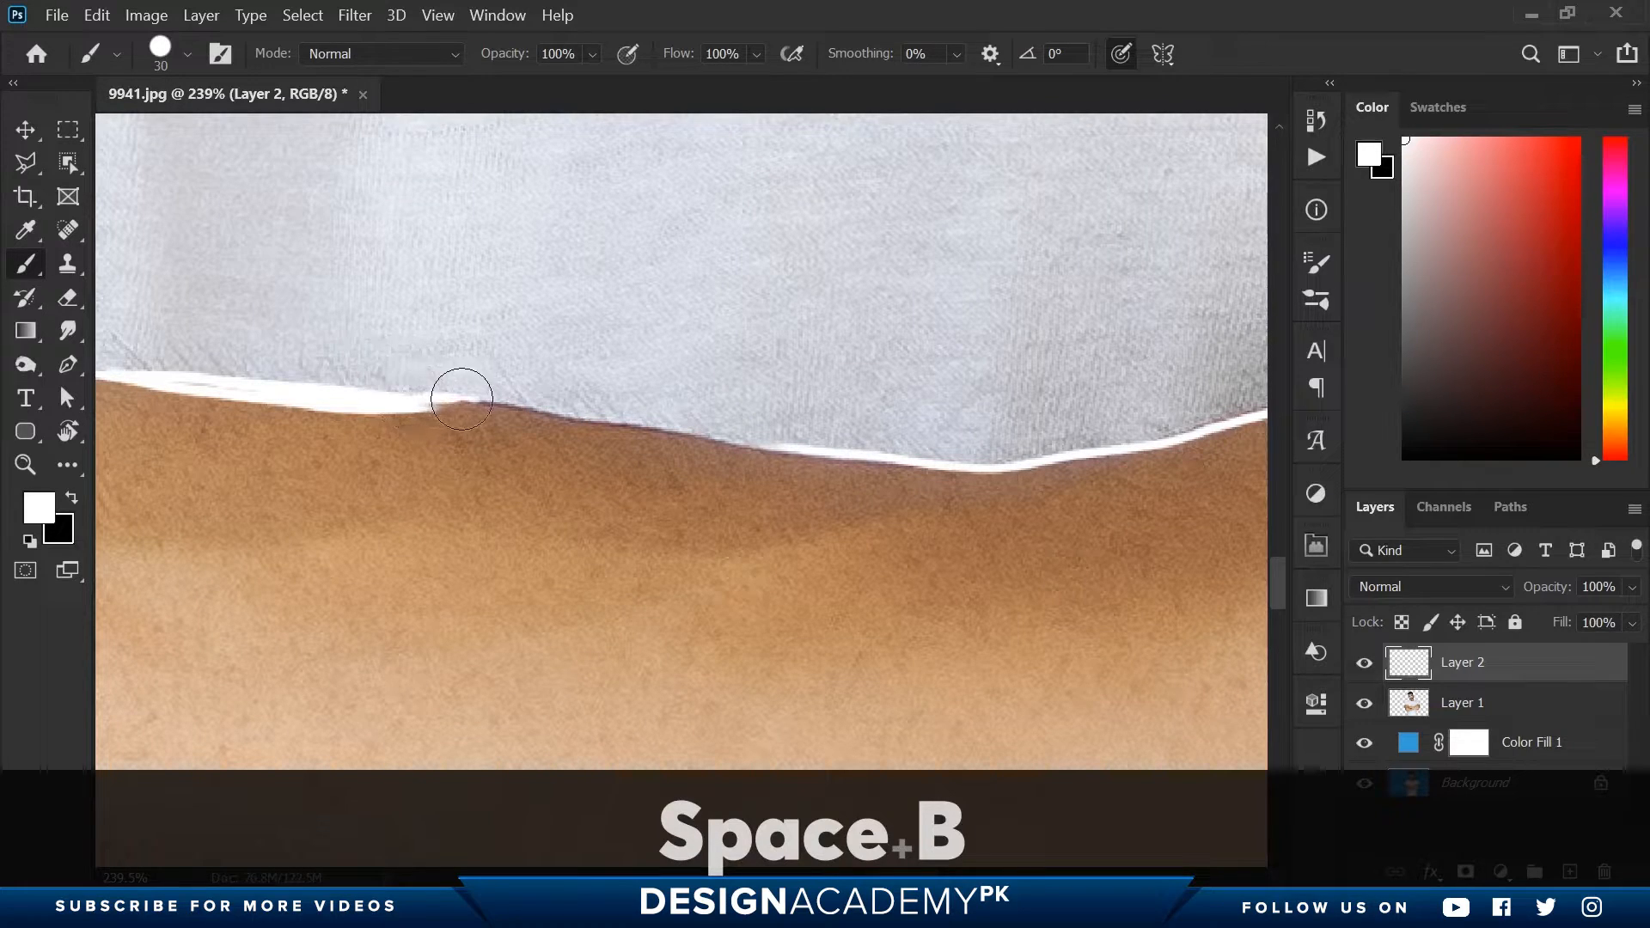
mouse_move(462, 398)
mouse_down()
mouse_move(972, 469)
mouse_move(1050, 443)
mouse_move(601, 423)
mouse_move(244, 490)
mouse_up()
- Continue the white line along the rest of the forearm and up the edge of the hand
key(space)
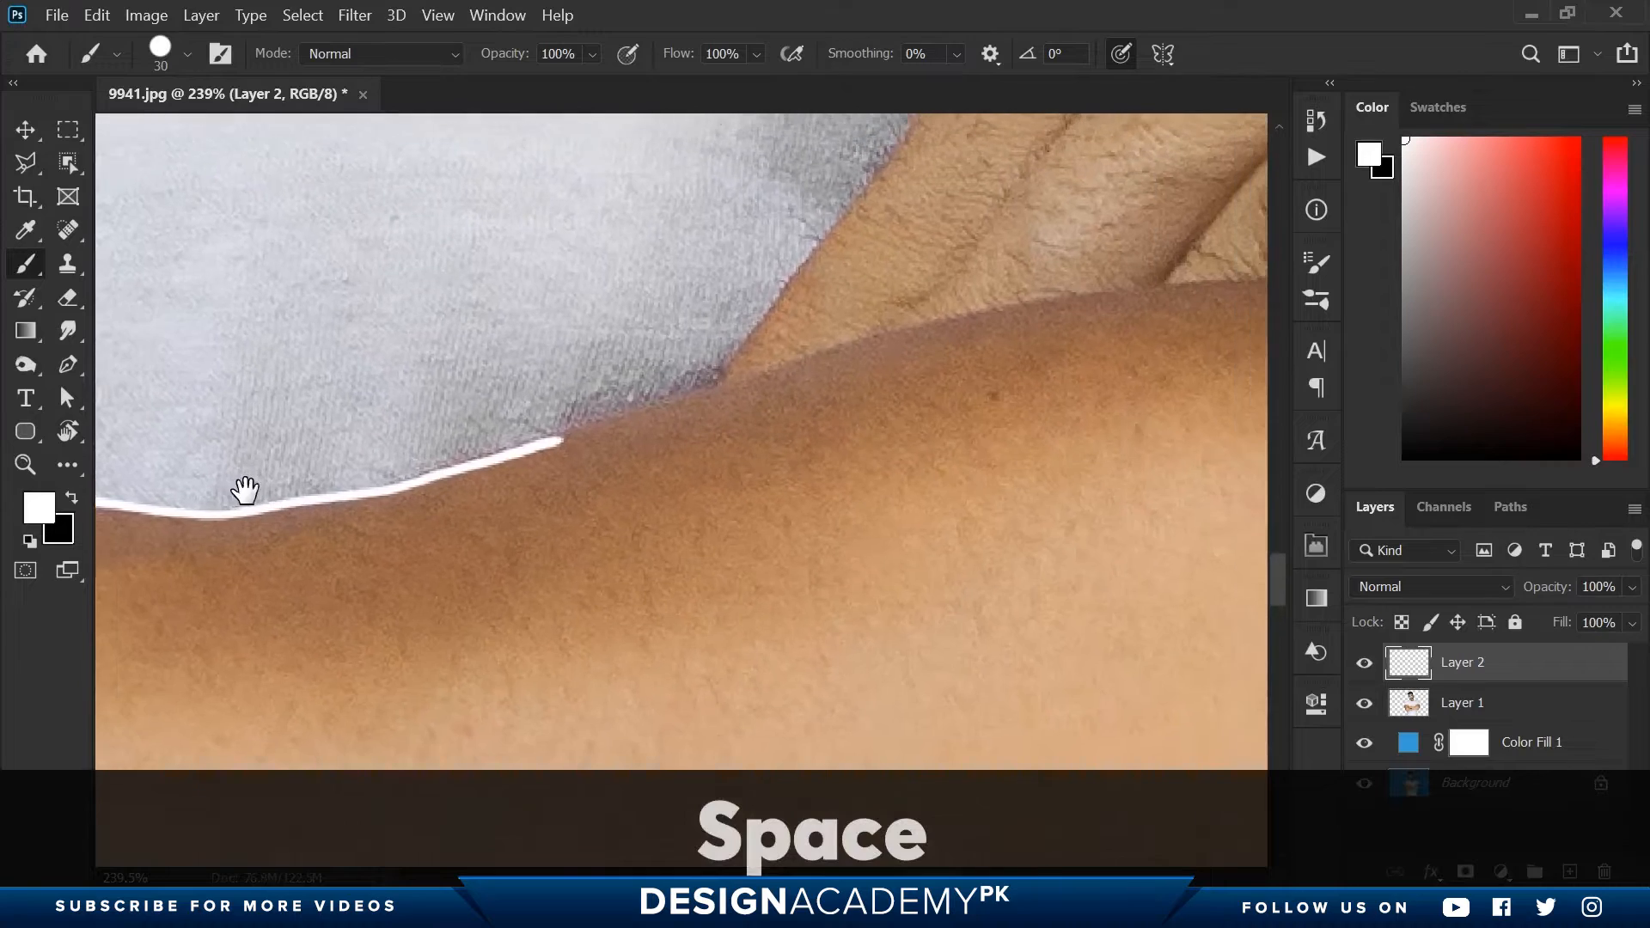
drag(458, 424, 433, 435)
mouse_move(386, 503)
mouse_down()
mouse_move(548, 434)
mouse_move(665, 325)
mouse_up()
key(space)
drag(760, 270, 492, 625)
mouse_move(387, 700)
mouse_down()
mouse_move(555, 467)
mouse_move(557, 431)
mouse_up()
- Outline the hem of the right-hand sleeve in white from the fingers to the outer arm
key(space)
mouse_move(593, 390)
mouse_down()
mouse_move(415, 668)
mouse_move(407, 636)
mouse_move(638, 452)
mouse_move(862, 364)
mouse_move(937, 361)
mouse_up()
key(space)
drag(937, 361, 275, 486)
mouse_move(275, 486)
mouse_down()
mouse_move(451, 441)
mouse_move(733, 479)
mouse_move(893, 634)
mouse_move(716, 274)
mouse_up()
key(space)
mouse_move(569, 212)
mouse_down()
mouse_move(722, 456)
mouse_move(663, 358)
mouse_move(699, 442)
mouse_move(698, 350)
mouse_move(945, 799)
mouse_up()
- Trace the left part of the collar's neckline edge in white and undo the stroke that overshoots it
key(space)
key(ctrl+space)
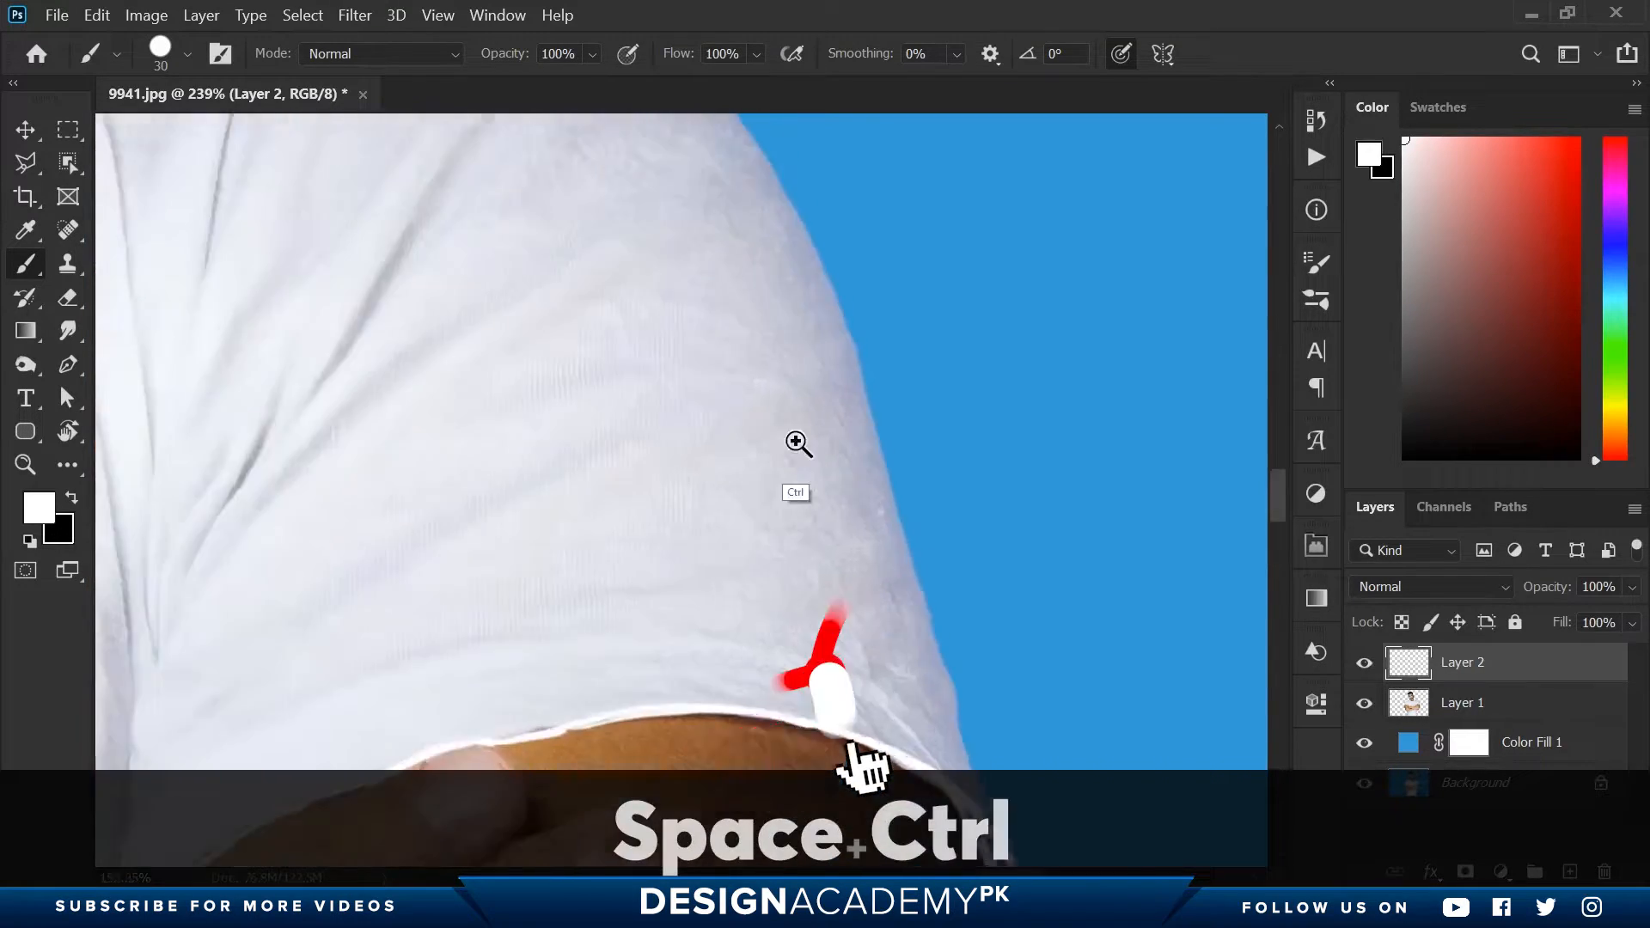
drag(799, 442, 601, 430)
drag(284, 327, 906, 486)
drag(697, 361, 854, 376)
key(ctrl+space)
drag(320, 316, 403, 320)
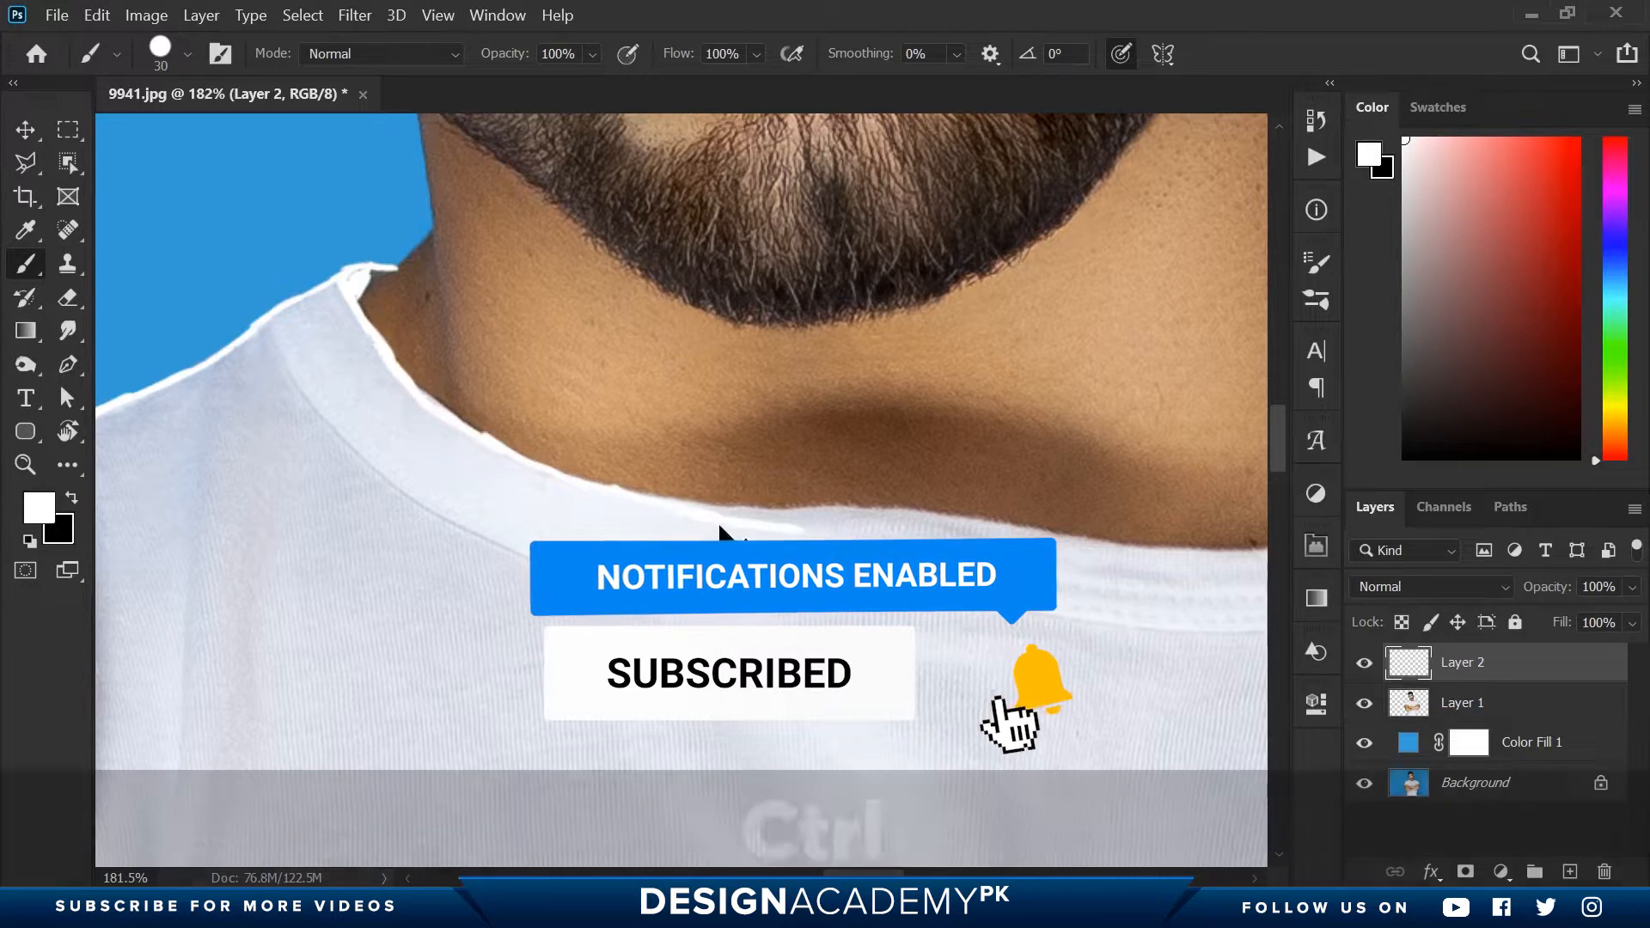
key(ctrl+z)
- Trace the remaining neckline edge around the right side of the neck, replacing the misplaced stroke, and outline the collar's end
key(space)
drag(784, 512, 559, 464)
drag(713, 477, 1020, 306)
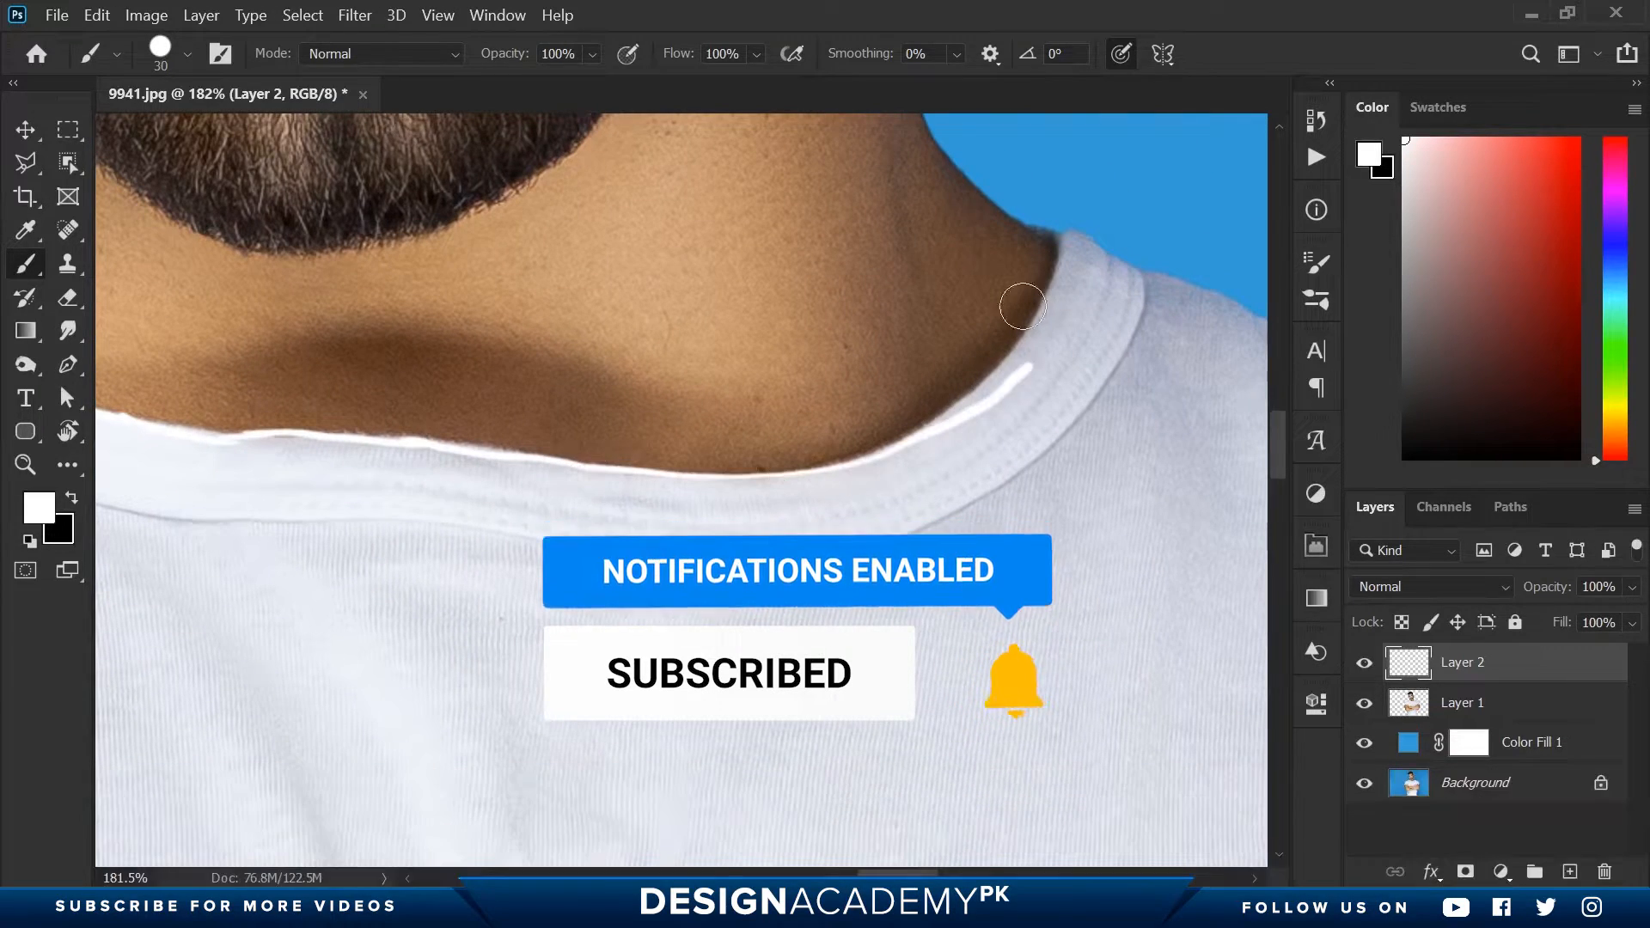
key(e)
key(b)
key(ctrl+z)
mouse_move(877, 454)
mouse_down()
mouse_move(962, 402)
mouse_move(1063, 298)
mouse_move(1069, 245)
mouse_move(1130, 273)
mouse_move(1072, 421)
mouse_up()
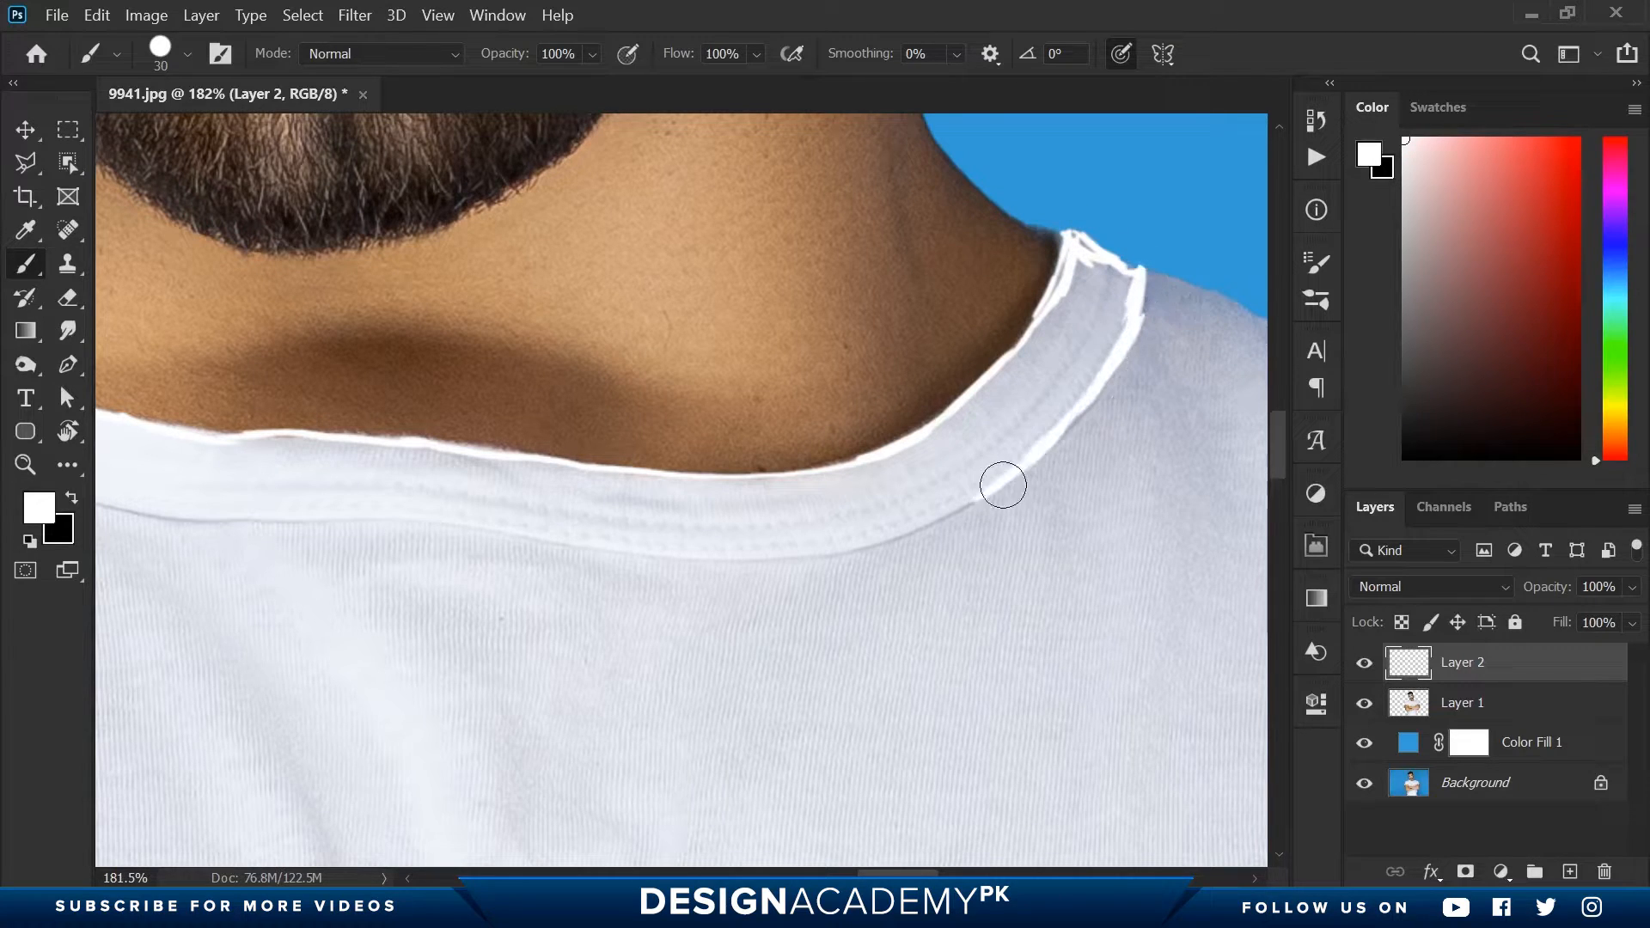
- Trace the collar's lower seam in white across the chest, undoing the faulty stroke
key(space)
drag(813, 581, 1183, 534)
key(ctrl+z)
drag(232, 289, 403, 424)
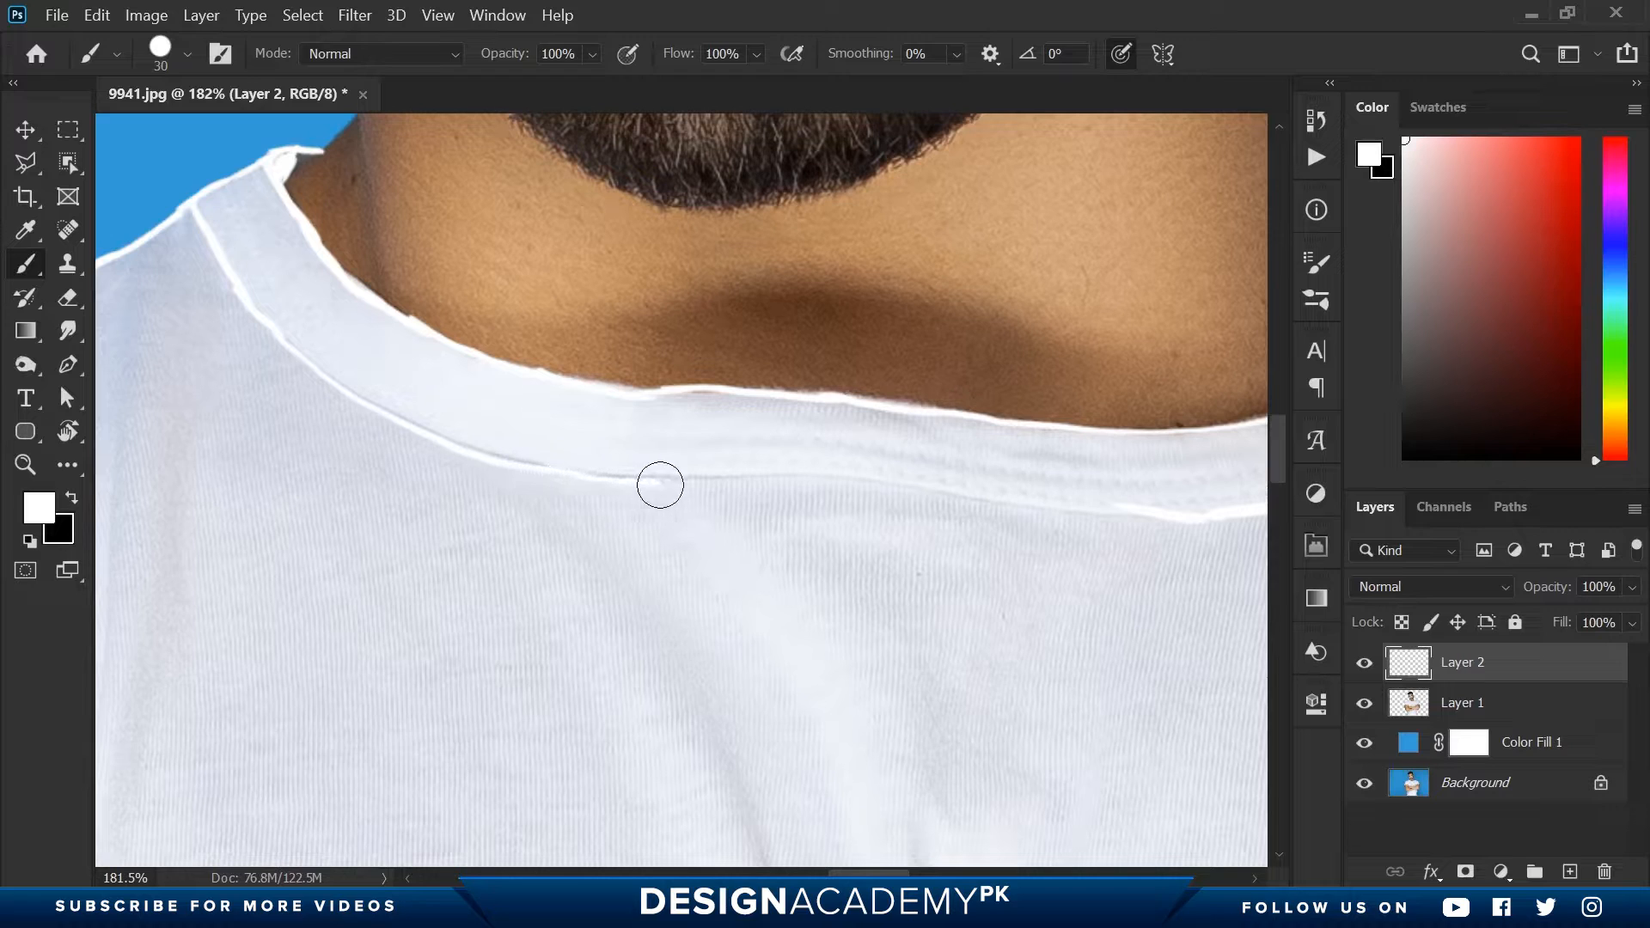
- Complete the collar seam and outline the right-hand shoulder and outer sleeve in white
mouse_move(660, 486)
mouse_down()
mouse_move(781, 476)
mouse_move(1199, 519)
mouse_move(825, 356)
mouse_up()
key(ctrl+space)
drag(425, 198, 554, 238)
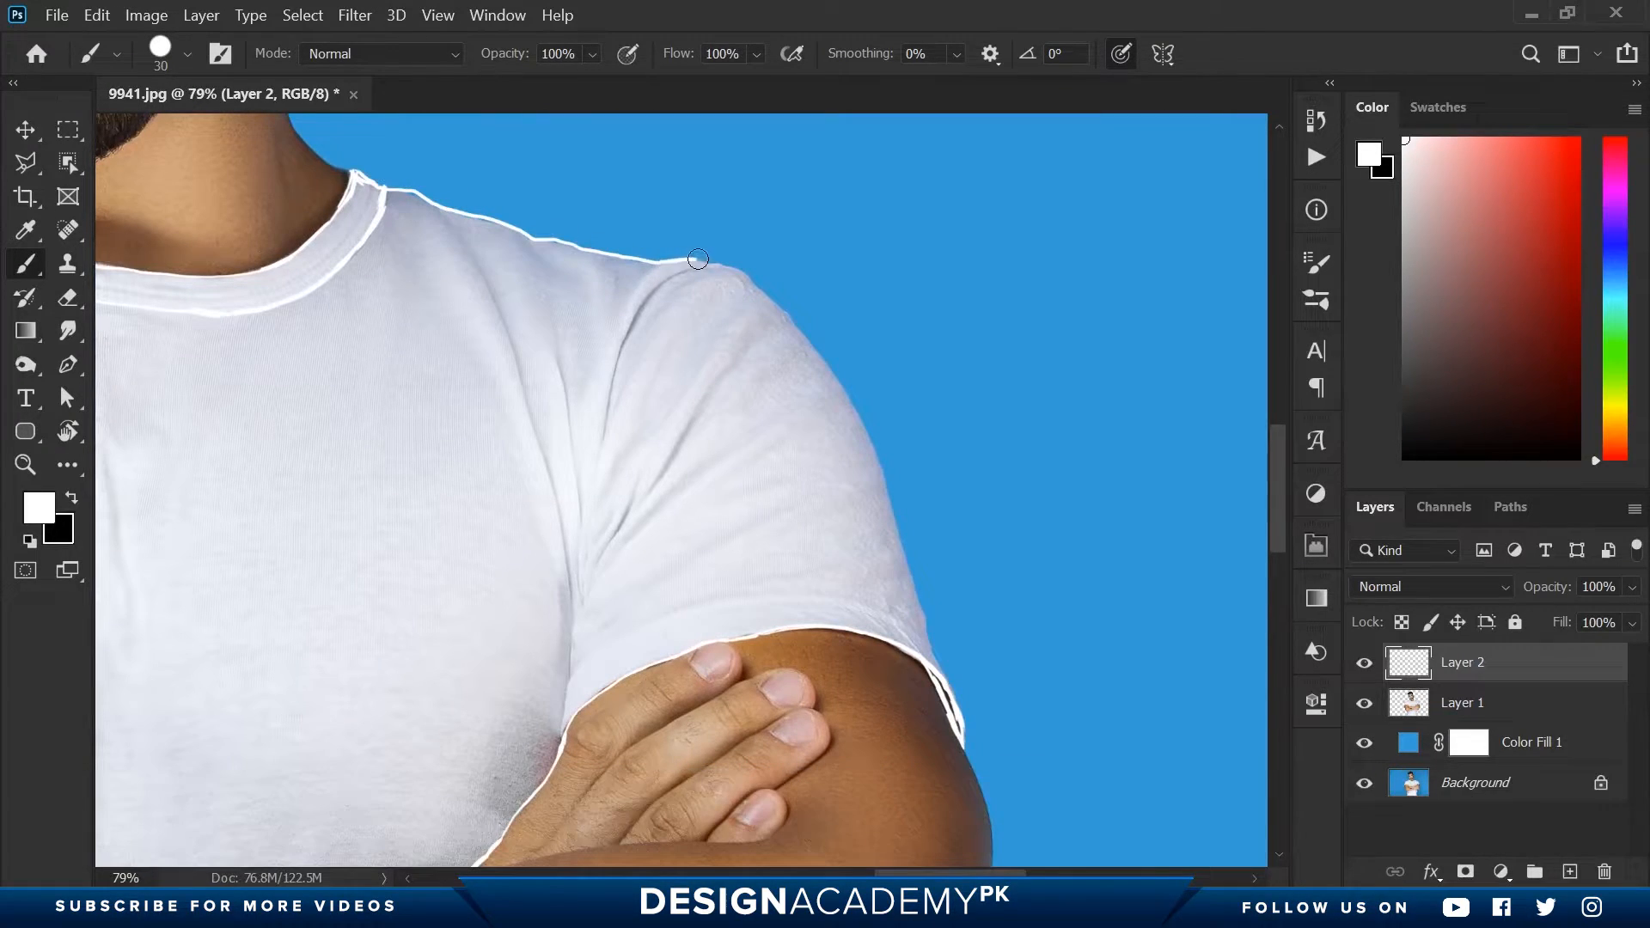
- Paint a white line along the fold running from the right-hand shoulder down to the armpit
key(ctrl+space)
click(653, 337)
key(space)
drag(701, 567, 711, 479)
drag(515, 233, 507, 301)
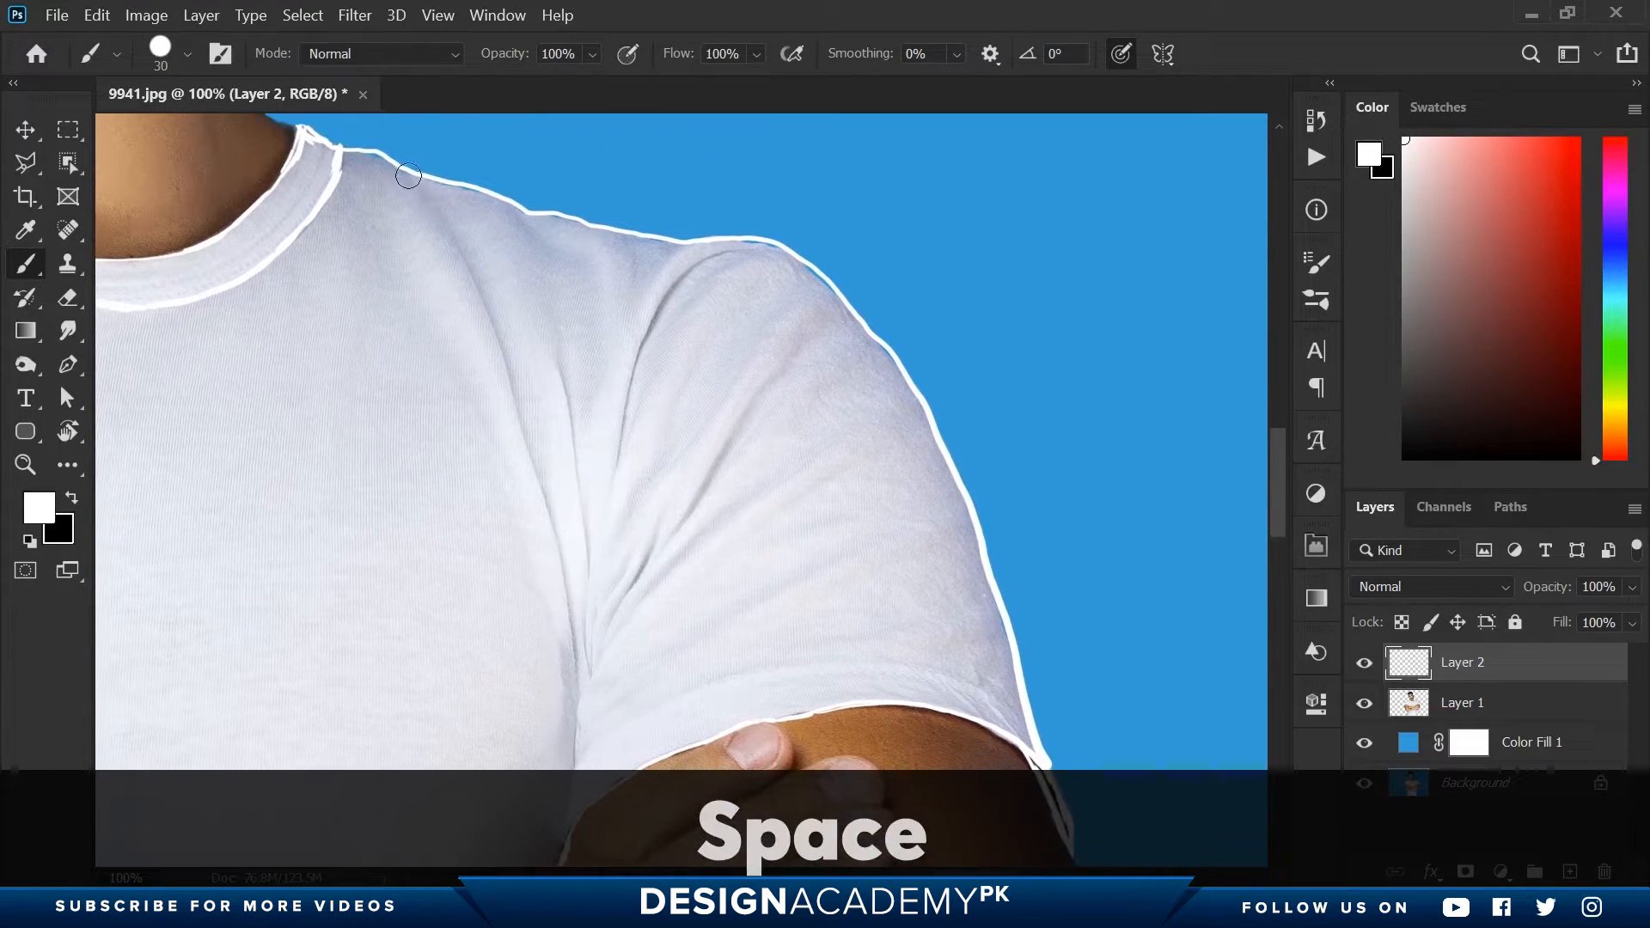
drag(517, 379, 539, 491)
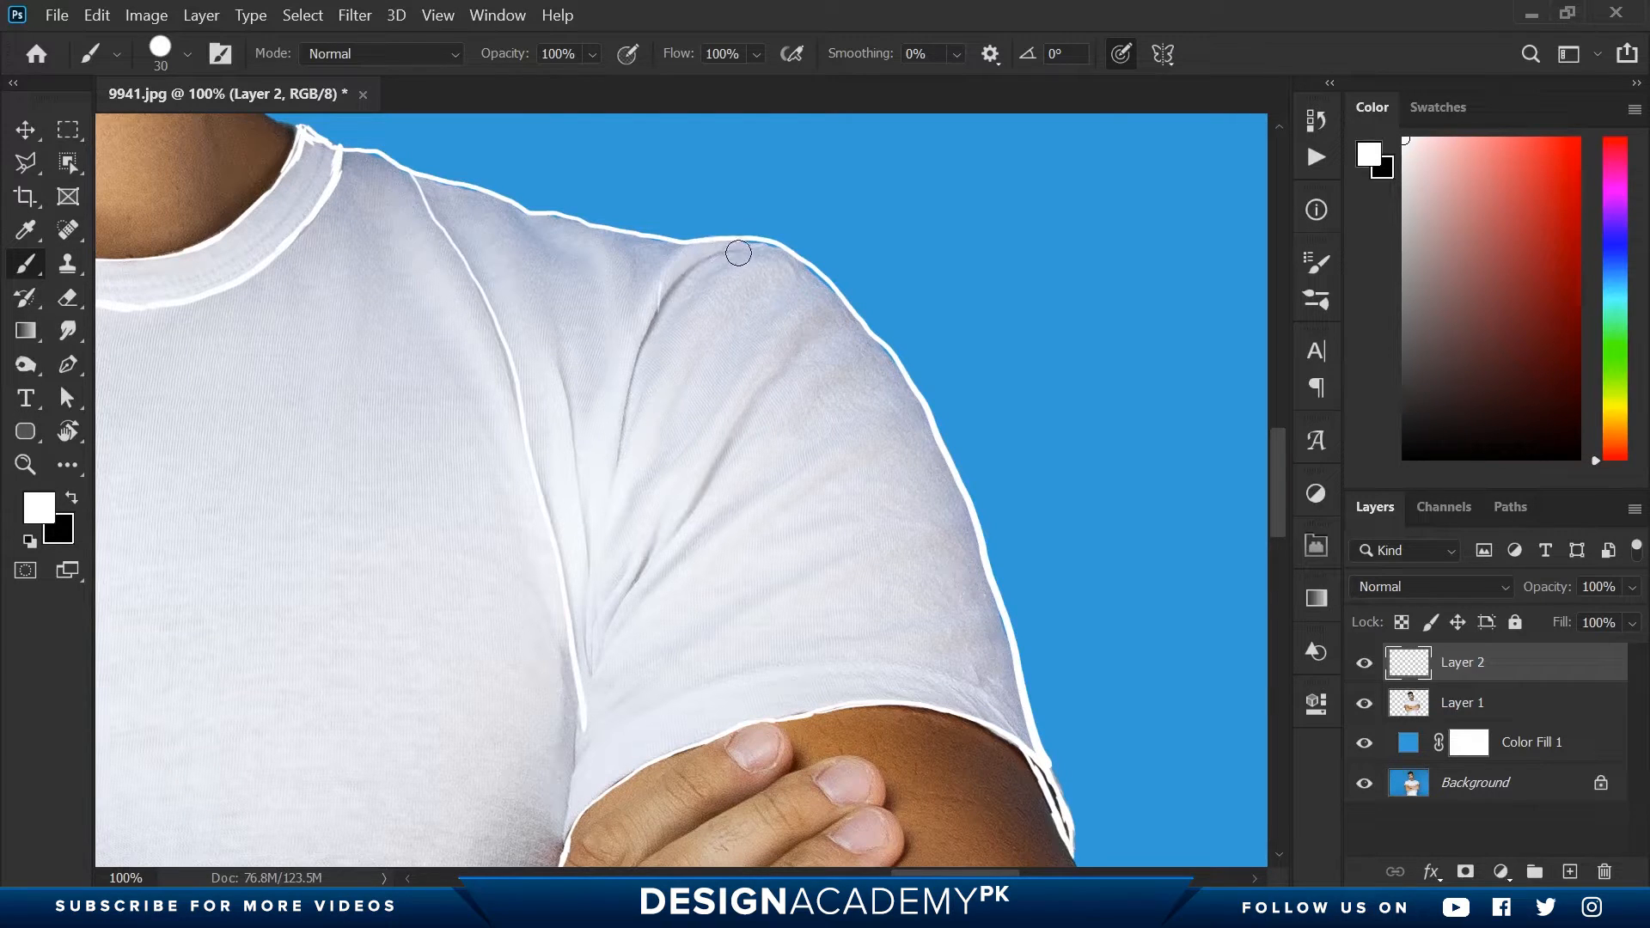
- Undo the short sleeve stroke, then trace the right-hand sleeve's shoulder crease, fabric folds and hem seam in white
key(ctrl+z)
drag(744, 251, 771, 245)
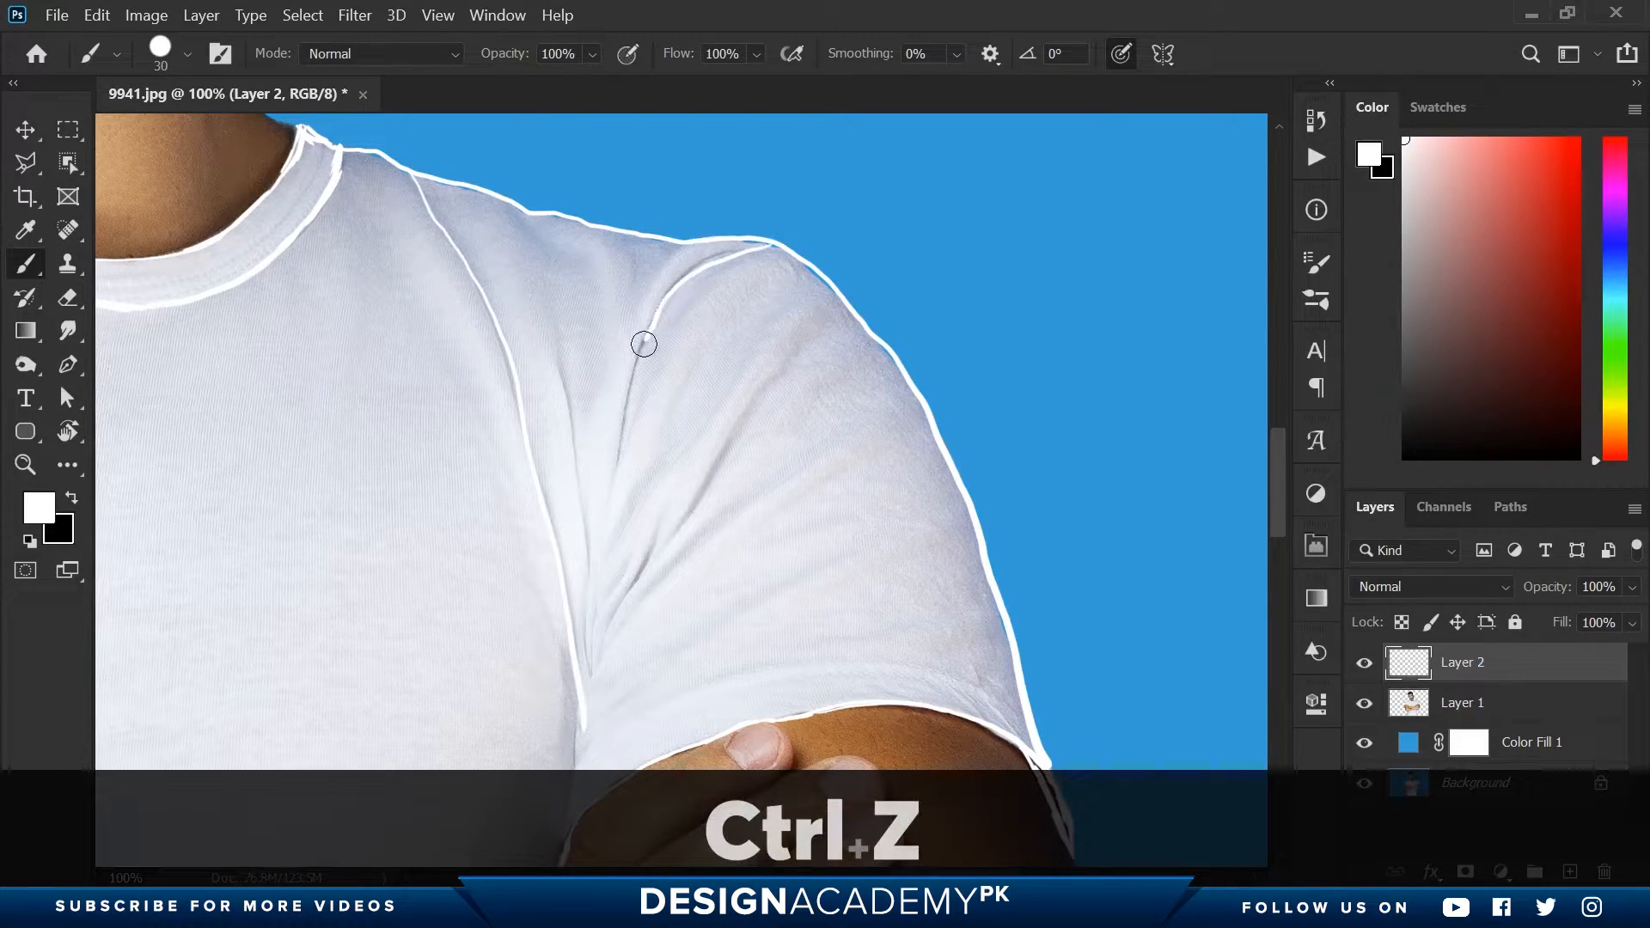
drag(610, 437, 578, 549)
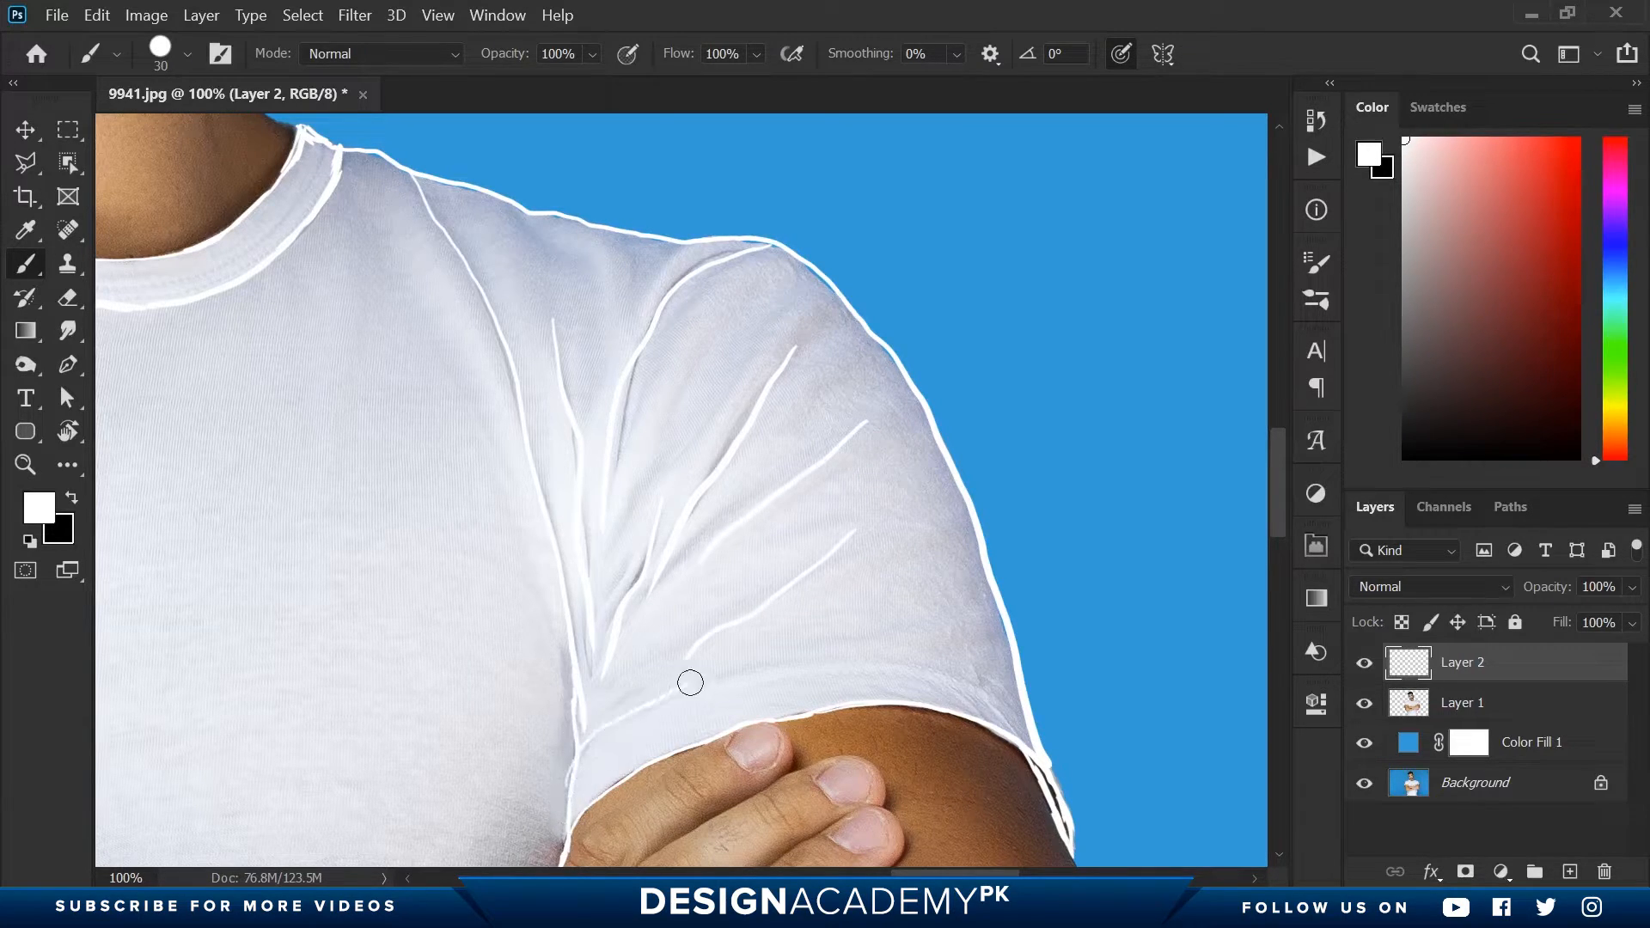
drag(690, 683, 997, 692)
- Trace the central chest folds and the left-hand shoulder and sleeve folds in white, checking the line art with Layer 1 hidden
drag(206, 554, 653, 354)
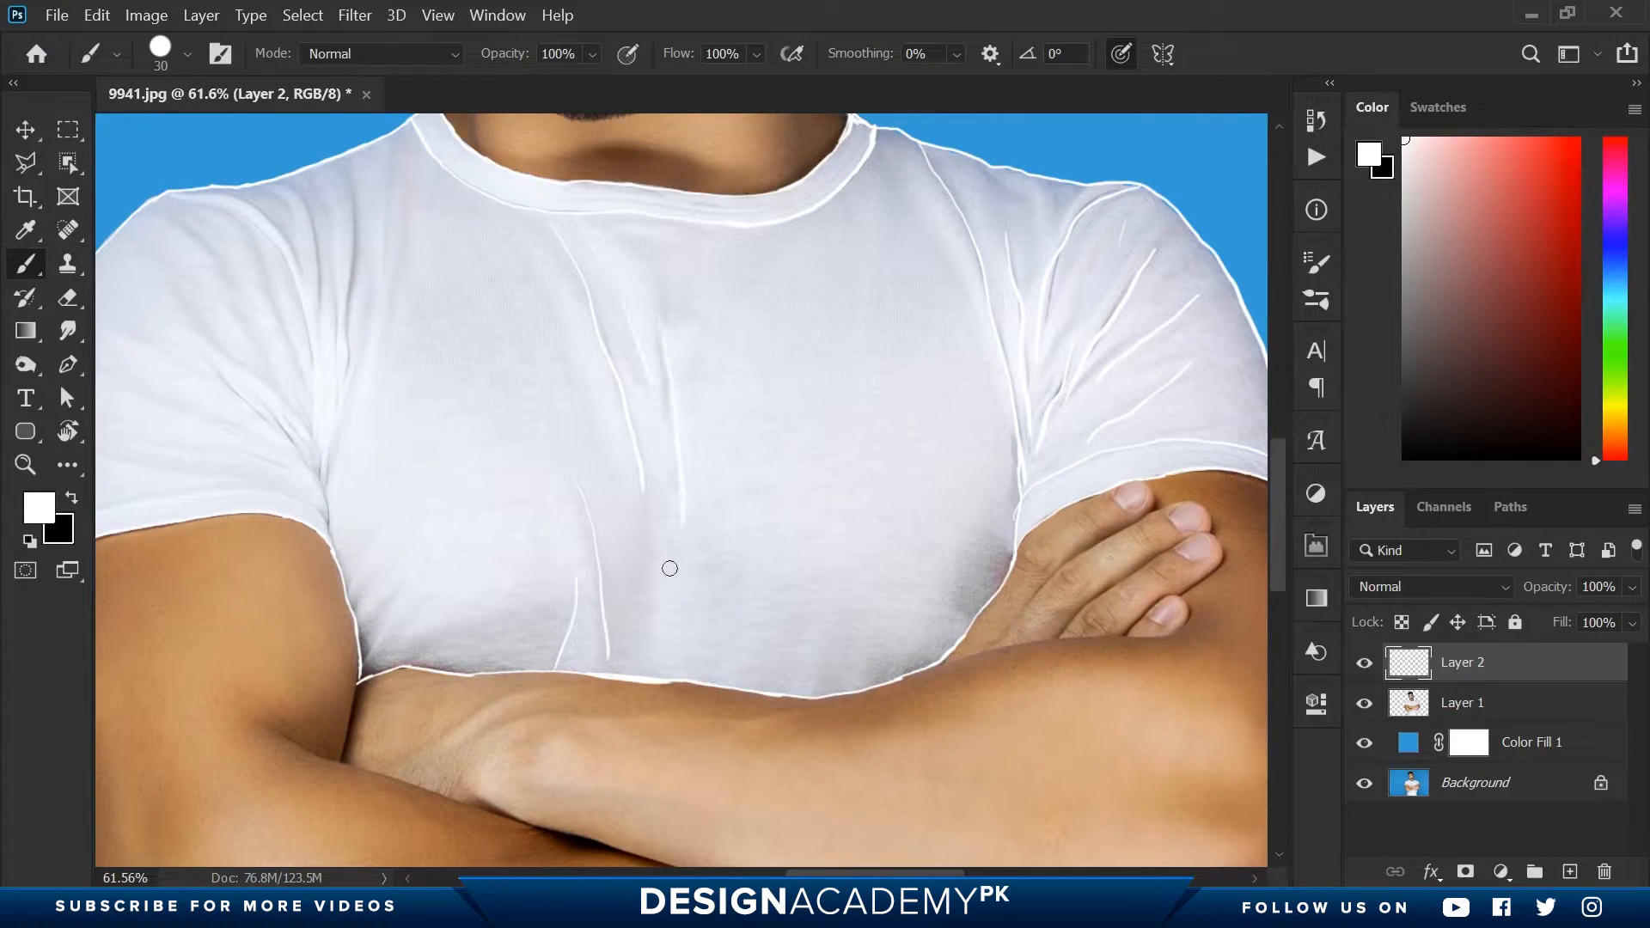
drag(367, 379, 614, 453)
drag(666, 214, 648, 427)
drag(642, 200, 633, 297)
drag(594, 224, 605, 478)
drag(532, 255, 567, 339)
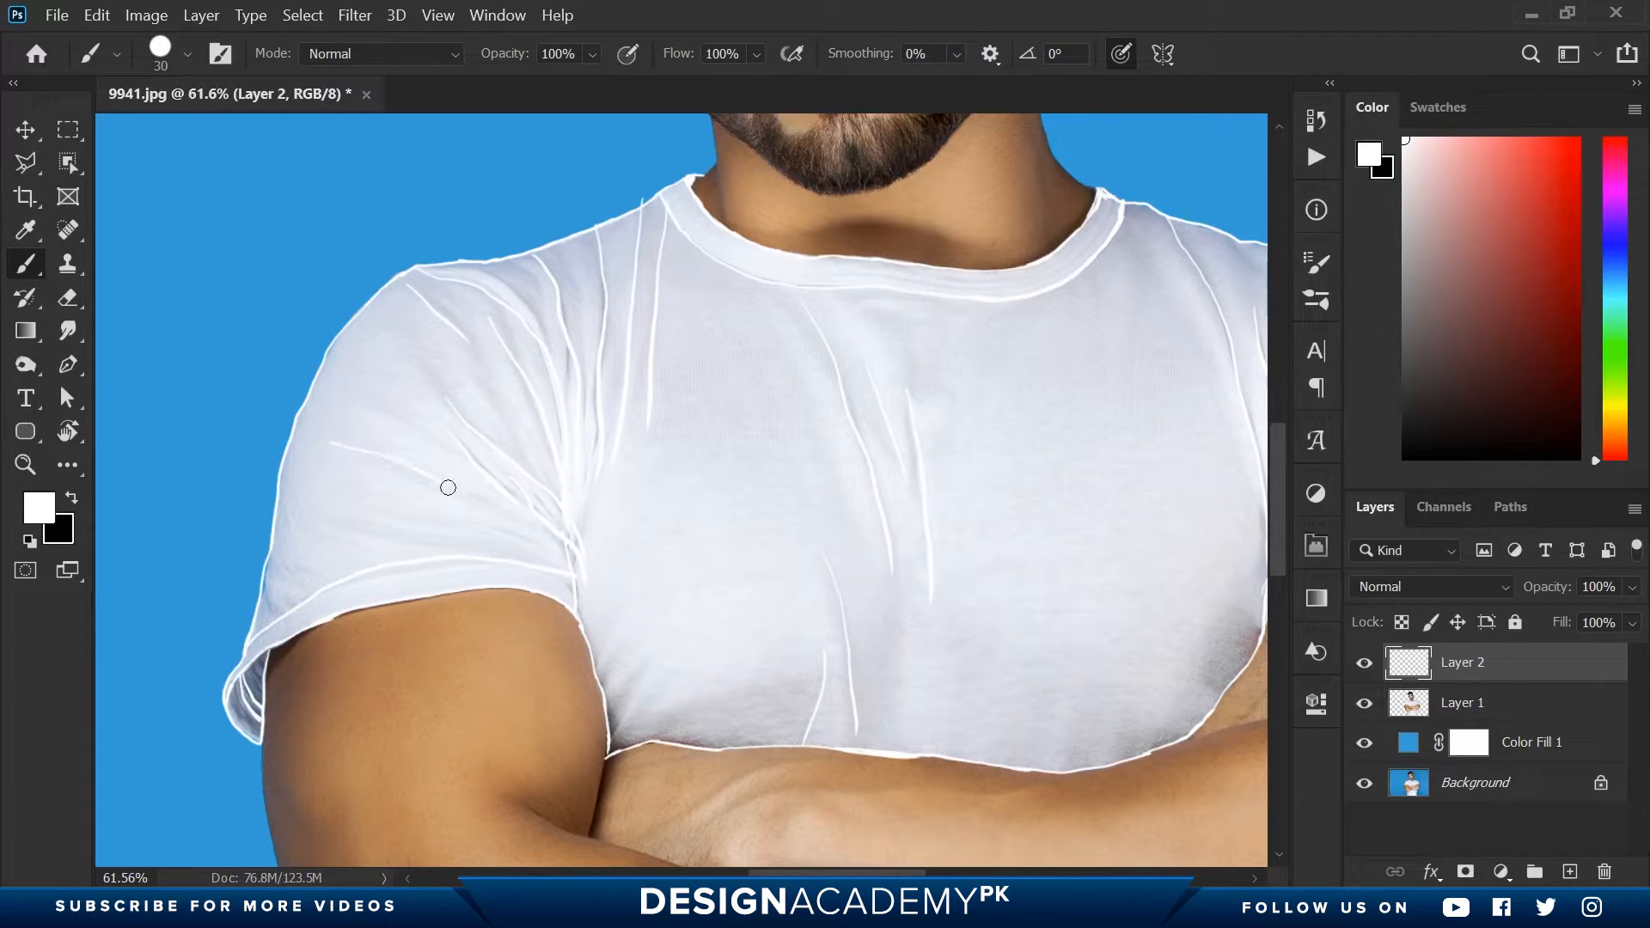
click(1364, 705)
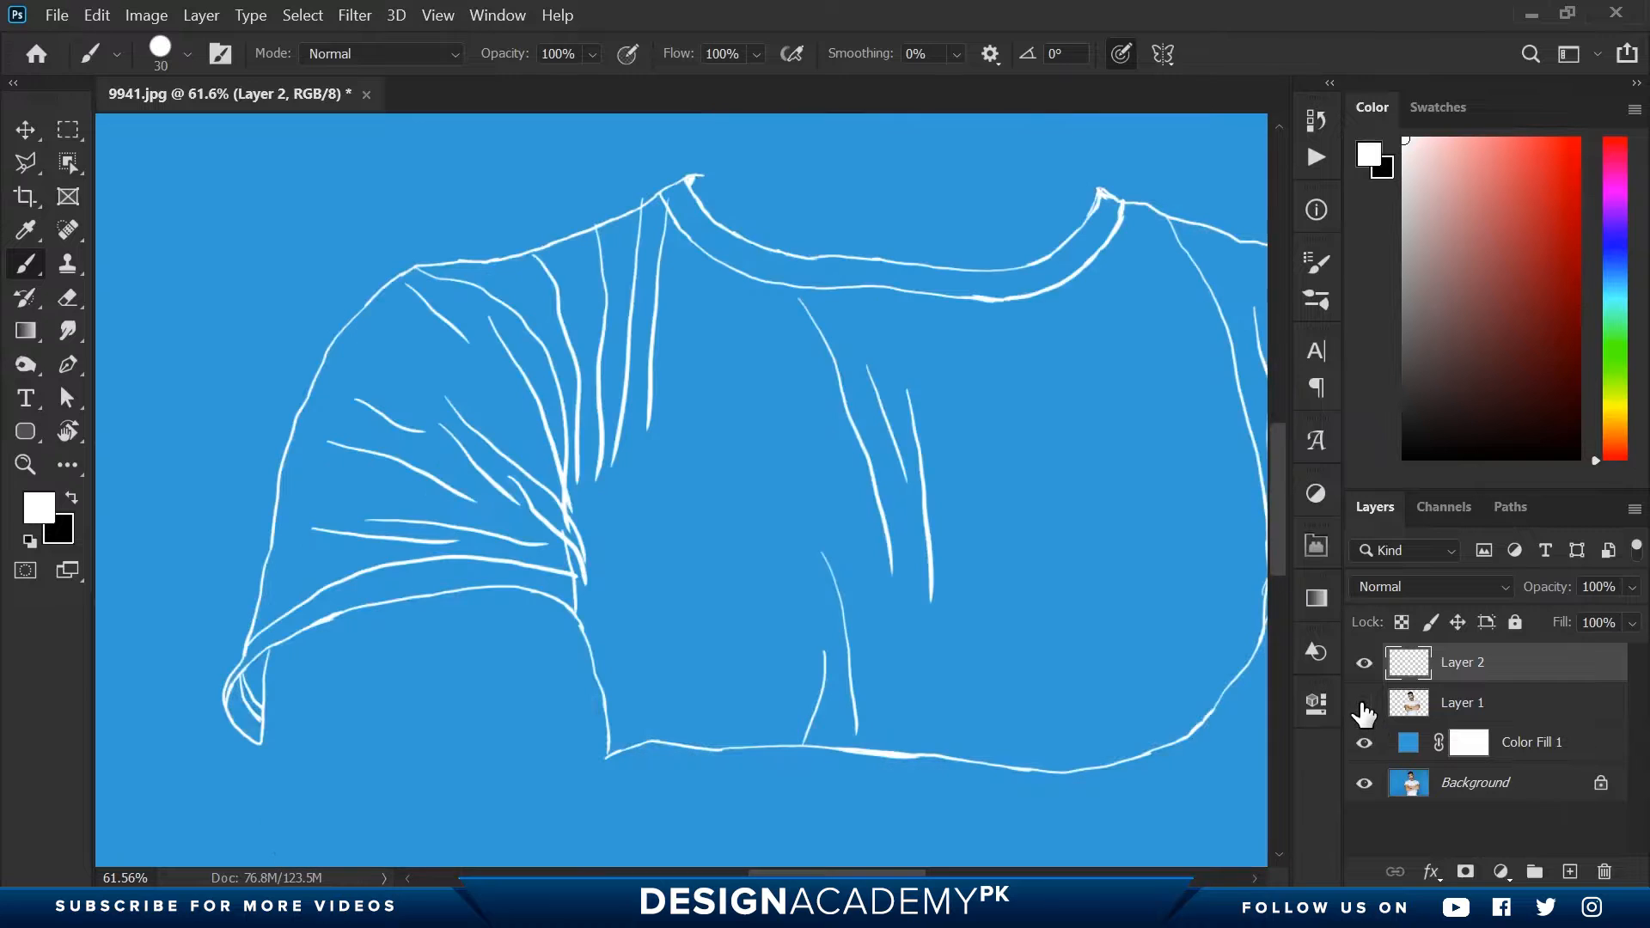
click(1365, 705)
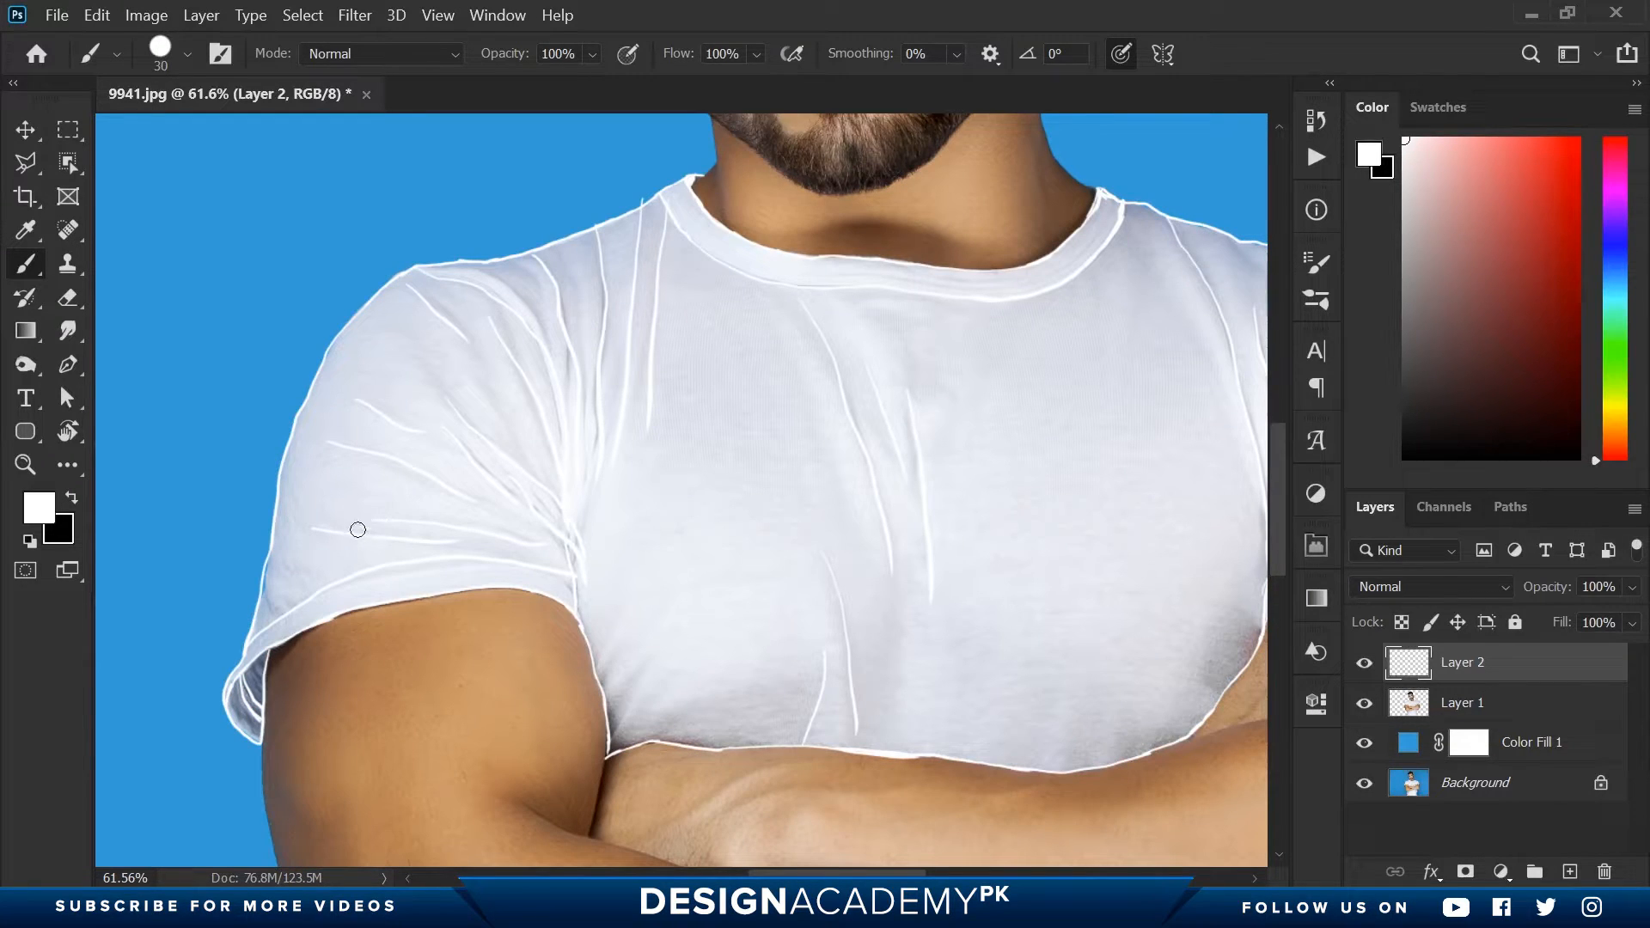
- Trace the shirt's edge under the left-hand forearm in white, erasing the part that strays and repainting it
key(space)
drag(530, 609, 515, 409)
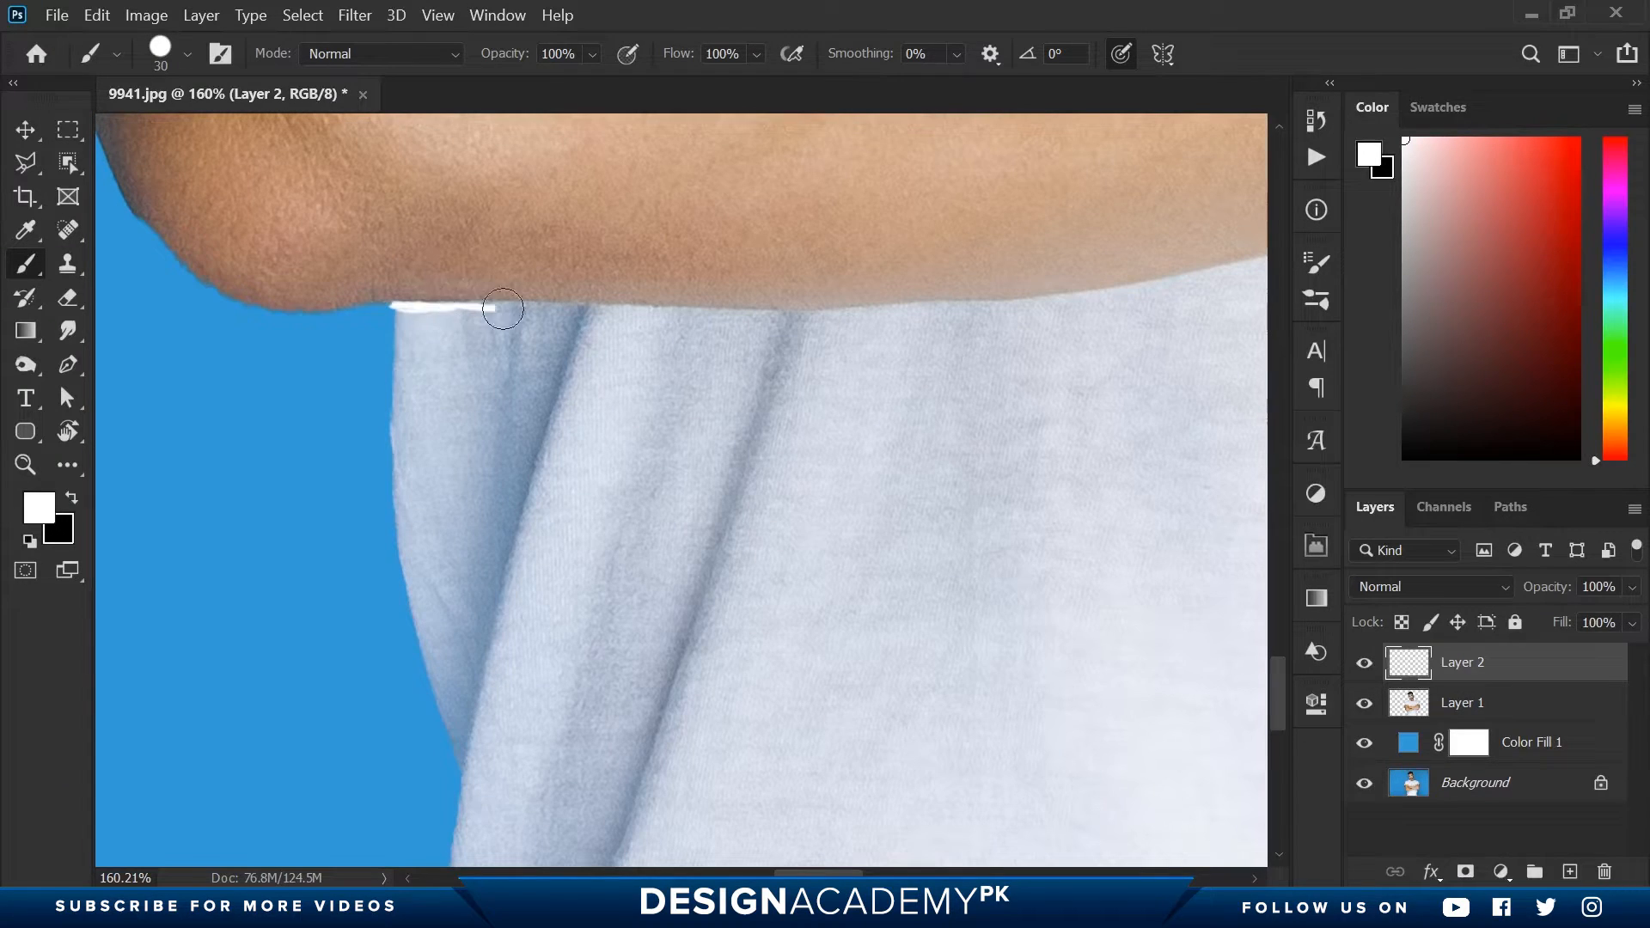
mouse_move(503, 310)
mouse_down()
mouse_move(976, 317)
mouse_move(461, 379)
mouse_move(550, 378)
mouse_up()
key(space)
key(e)
key(b)
mouse_move(220, 369)
mouse_down()
mouse_move(606, 351)
mouse_move(998, 258)
mouse_move(683, 356)
mouse_up()
key(space)
key(e)
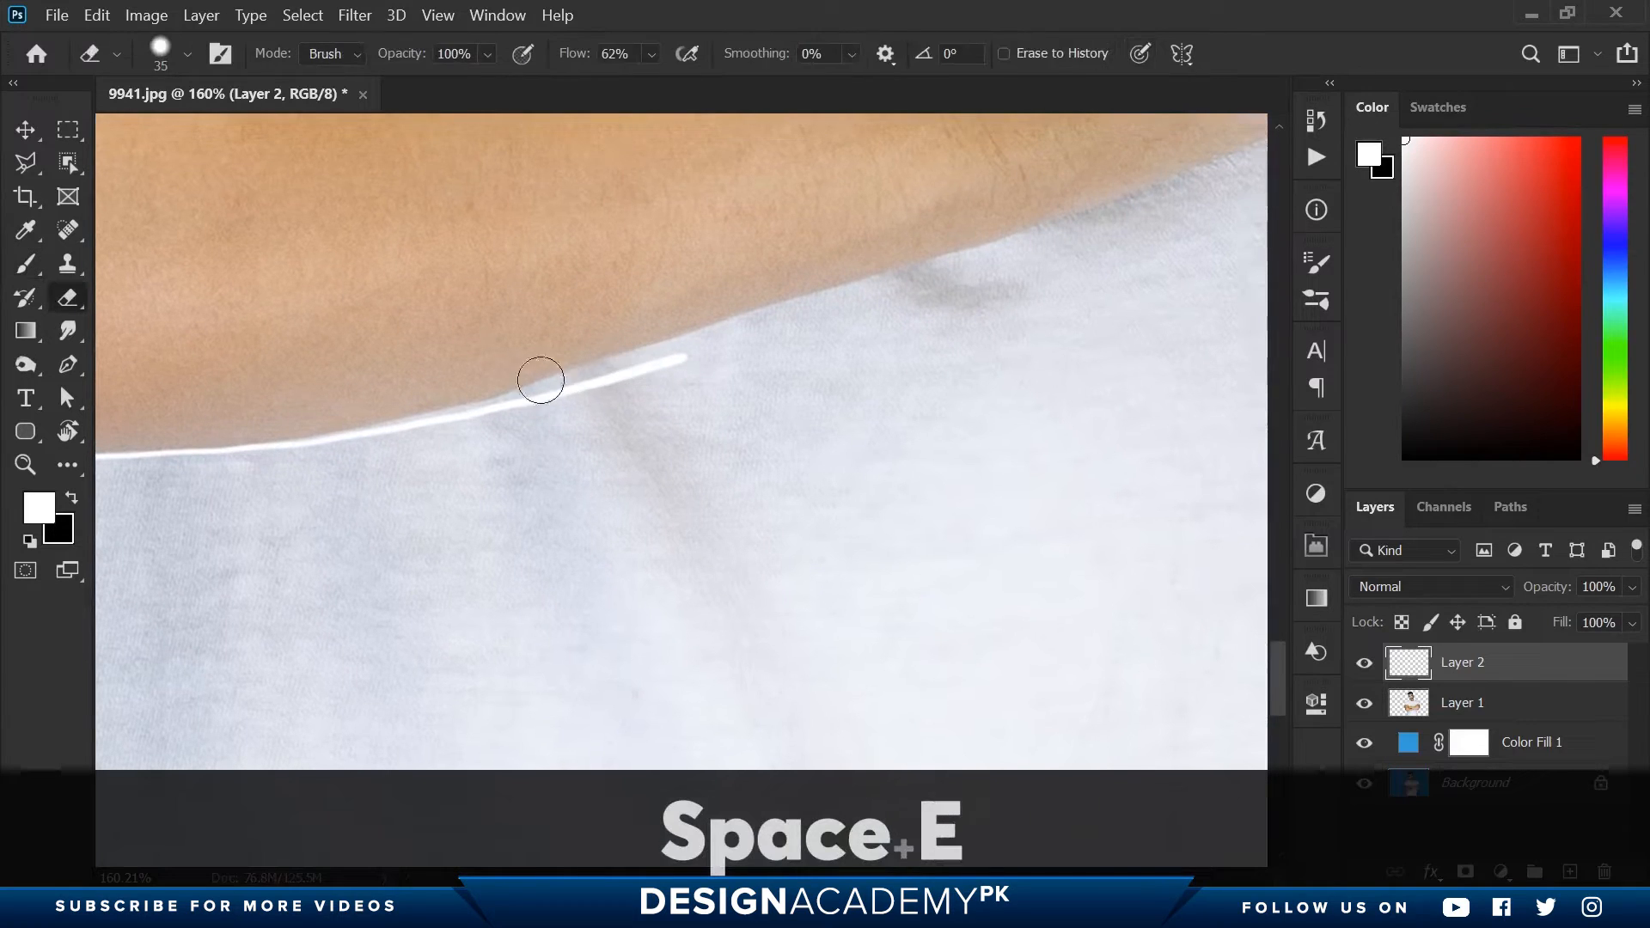
drag(541, 380, 507, 384)
key(b)
drag(279, 441, 864, 292)
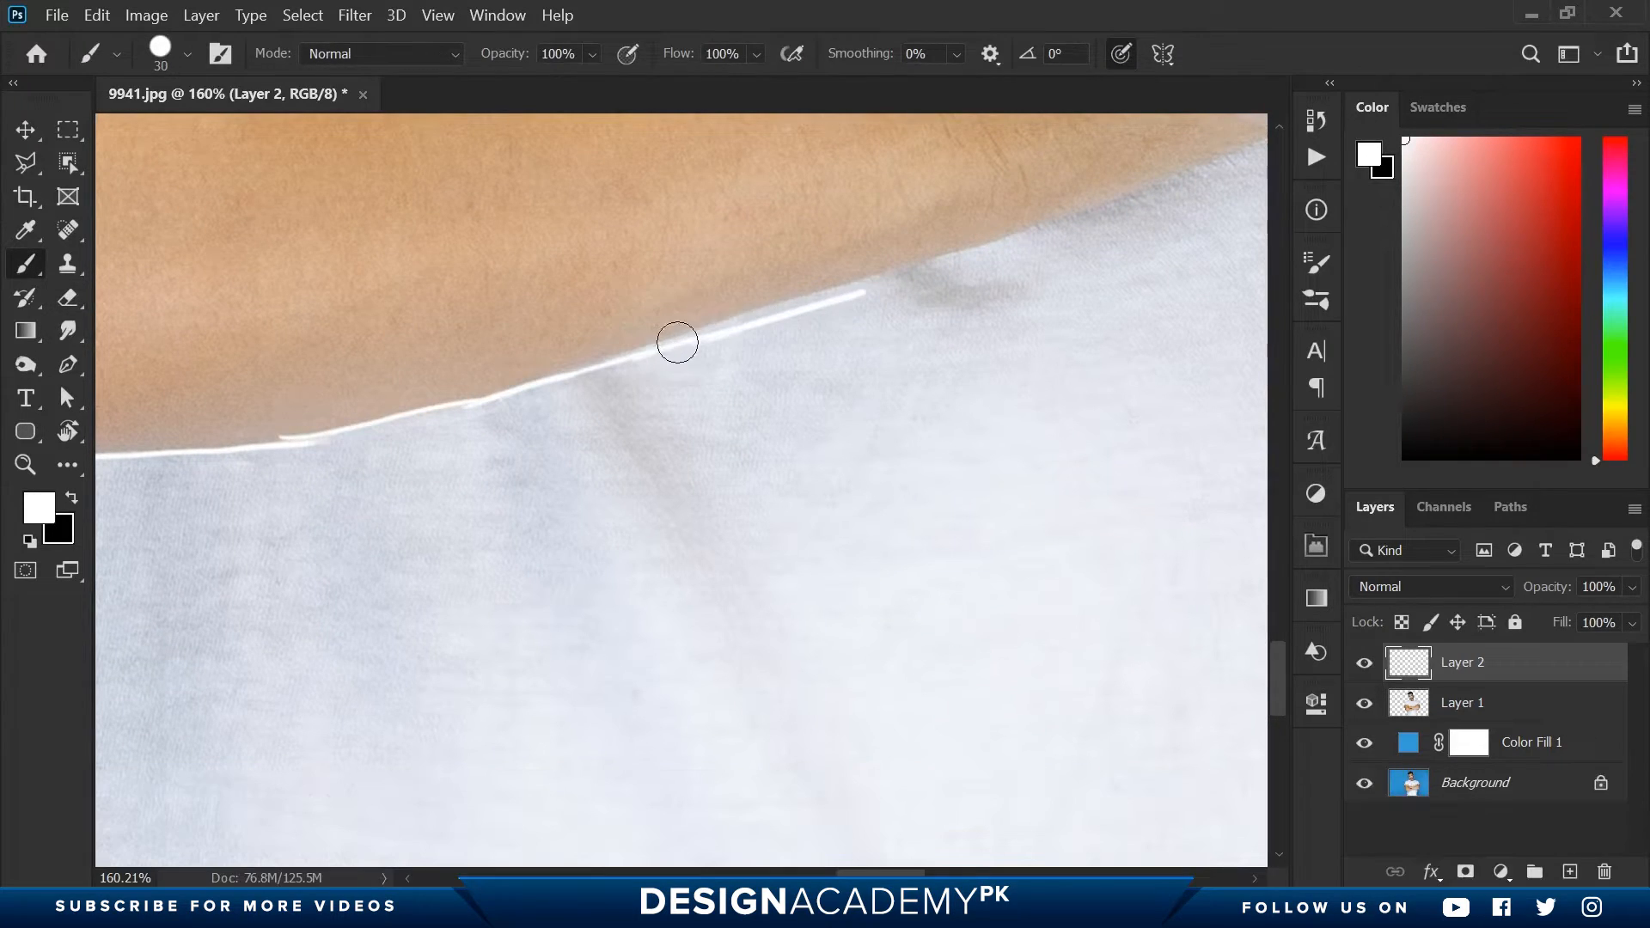
- Continue the white line under the crossed forearms, undo the faulty stroke, and outline the small corner at the right-hand side
mouse_move(677, 342)
mouse_down()
mouse_move(1014, 247)
mouse_move(416, 446)
mouse_move(594, 377)
mouse_move(873, 441)
mouse_move(1244, 460)
mouse_move(777, 431)
mouse_move(807, 427)
mouse_move(809, 498)
mouse_up()
key(space)
key(space)
key(ctrl+z)
drag(800, 437, 807, 531)
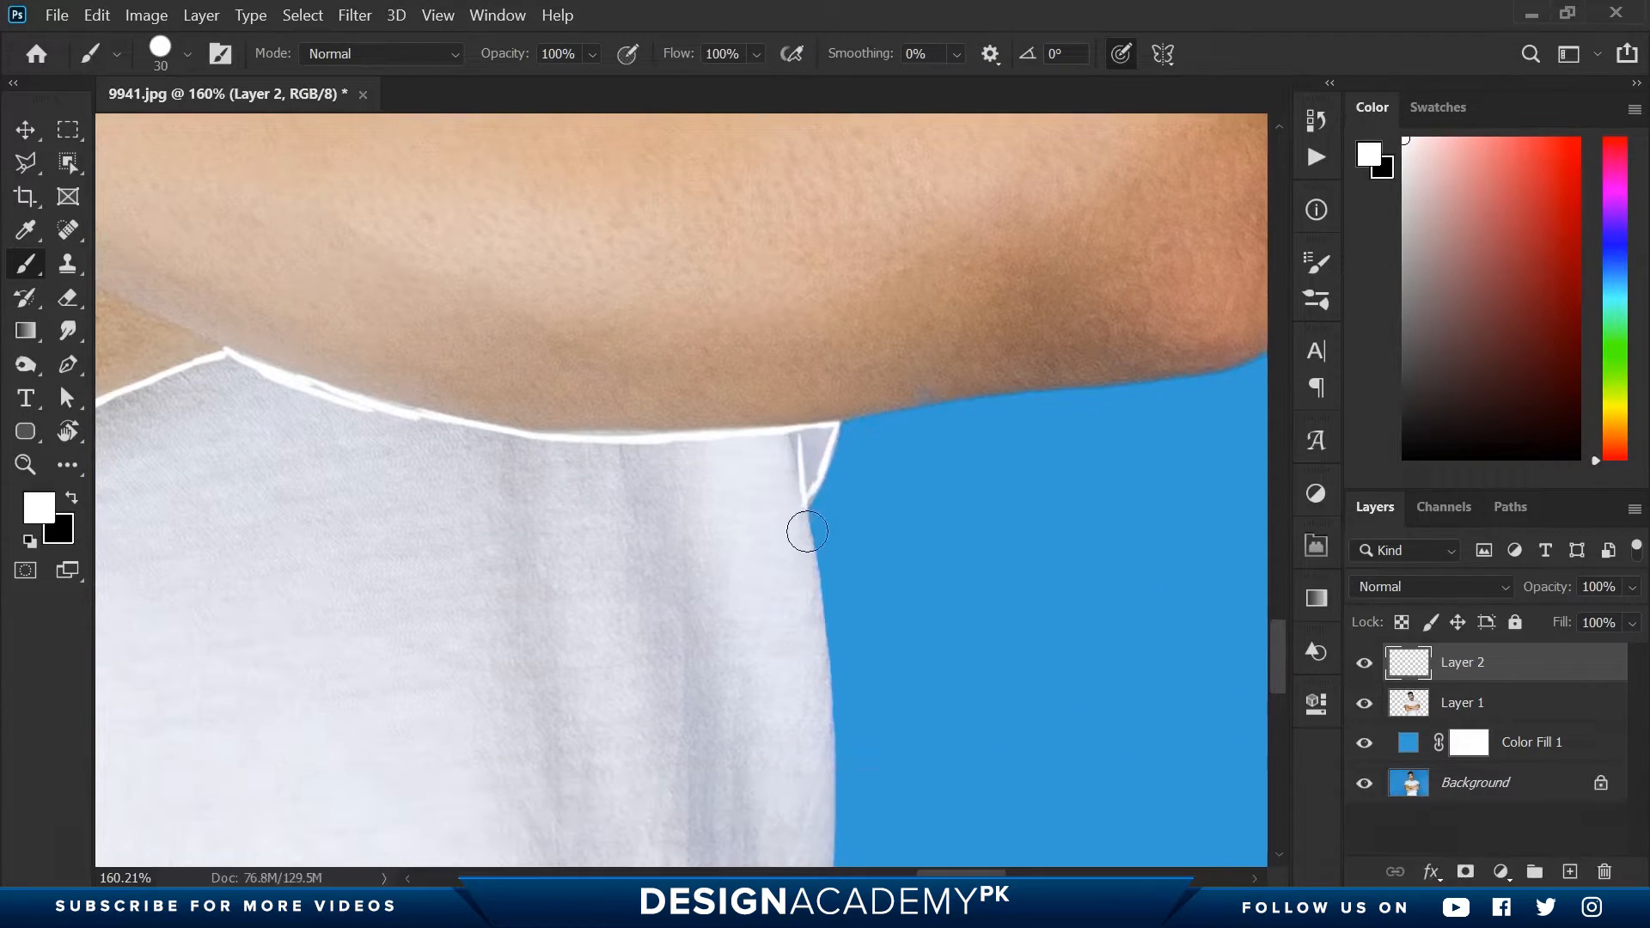
- Outline the lower shirt's right-hand side in white down to the image's bottom edge, including the crease there
key(space)
mouse_move(712, 567)
mouse_down()
mouse_move(360, 318)
mouse_move(483, 483)
mouse_move(478, 623)
mouse_move(541, 144)
mouse_up()
key(space)
drag(540, 211, 476, 523)
key(space)
mouse_move(470, 575)
mouse_down()
mouse_move(402, 338)
mouse_move(450, 368)
mouse_move(453, 570)
mouse_move(509, 760)
mouse_up()
- Outline the lower shirt's left-hand side in white from the elbow down to the image's bottom edge
key(space)
drag(228, 424, 818, 478)
mouse_move(326, 154)
mouse_down()
mouse_move(704, 512)
mouse_move(478, 526)
mouse_move(636, 516)
mouse_up()
key(ctrl+space)
mouse_move(486, 467)
mouse_down()
mouse_move(483, 585)
mouse_move(460, 275)
mouse_move(533, 688)
mouse_up()
key(space)
key(space)
mouse_move(533, 688)
mouse_down()
mouse_move(550, 341)
mouse_move(534, 578)
mouse_move(547, 712)
mouse_up()
- Paint white lines along the fabric folds in the left-hand and middle parts of the lower shirt
key(space)
drag(543, 667, 567, 298)
drag(571, 345, 545, 446)
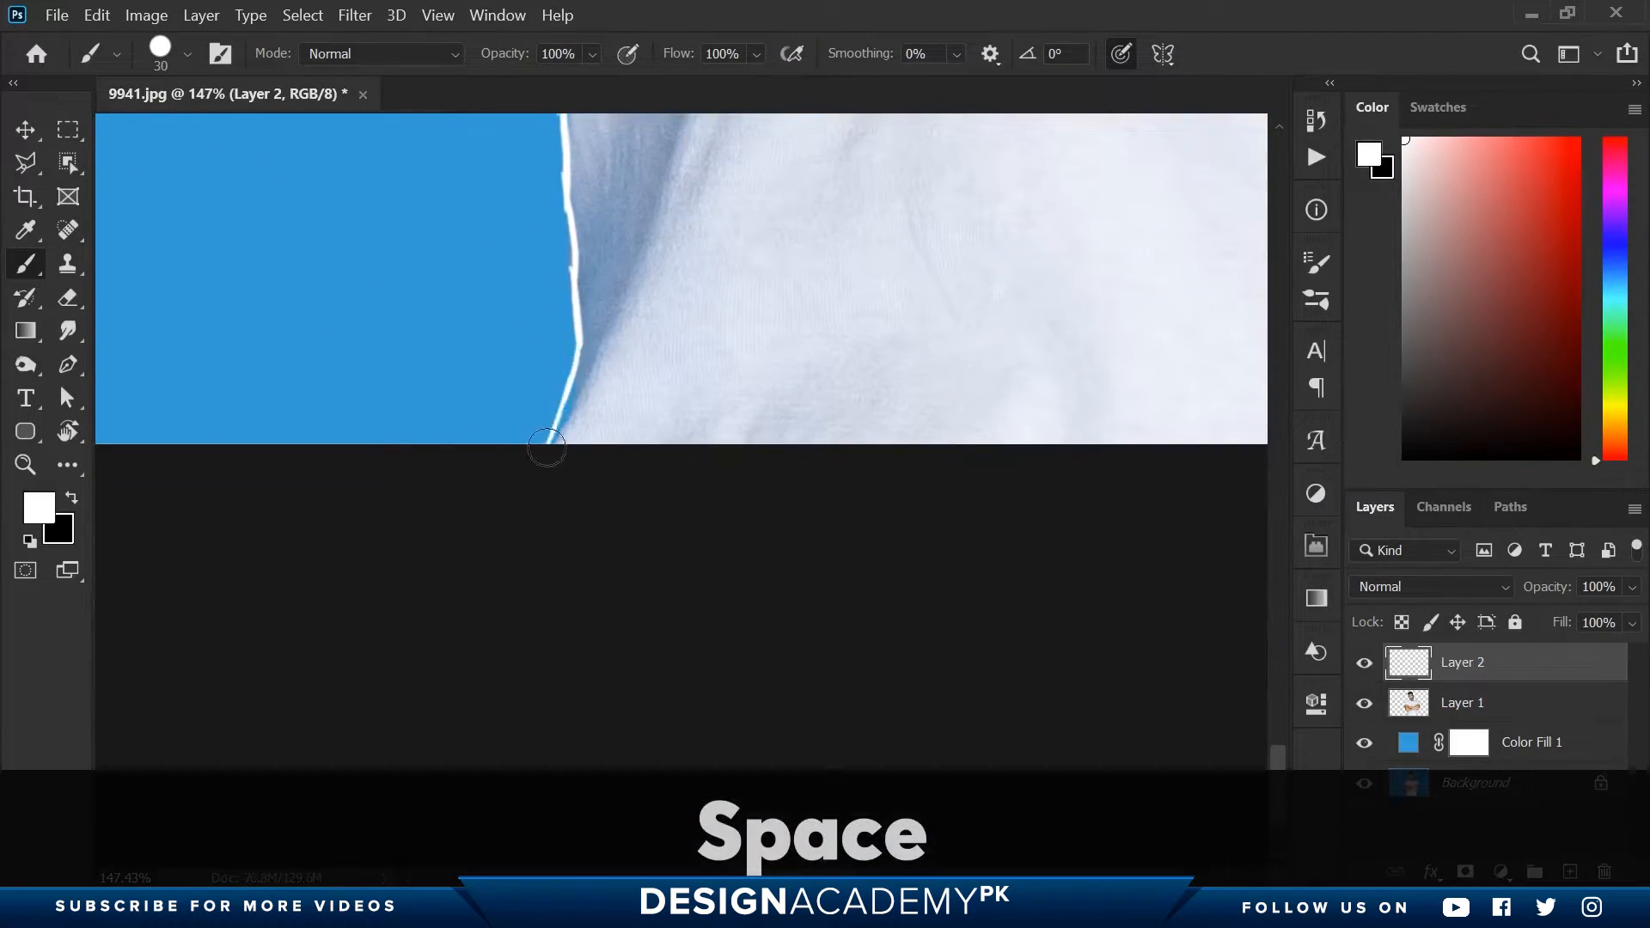
key(space)
mouse_move(662, 294)
mouse_down()
mouse_move(570, 479)
mouse_move(413, 353)
mouse_up()
key(ctrl+space)
drag(364, 208, 325, 495)
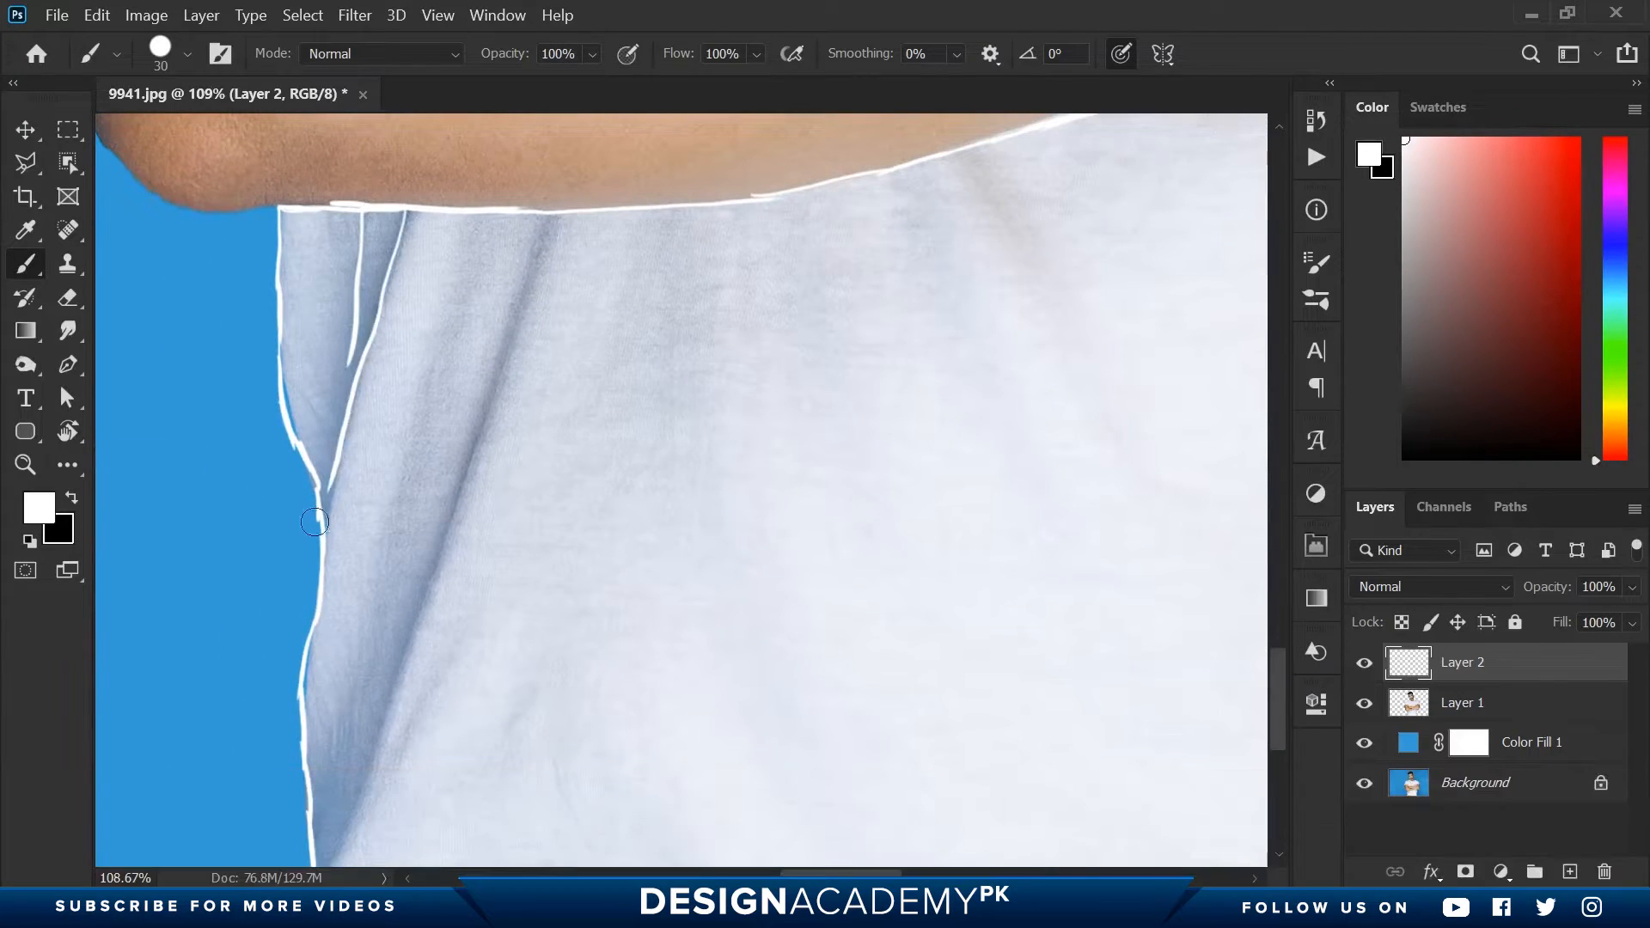
mouse_move(537, 222)
mouse_down()
mouse_move(344, 801)
mouse_move(375, 513)
mouse_move(387, 550)
mouse_up()
key(ctrl+space)
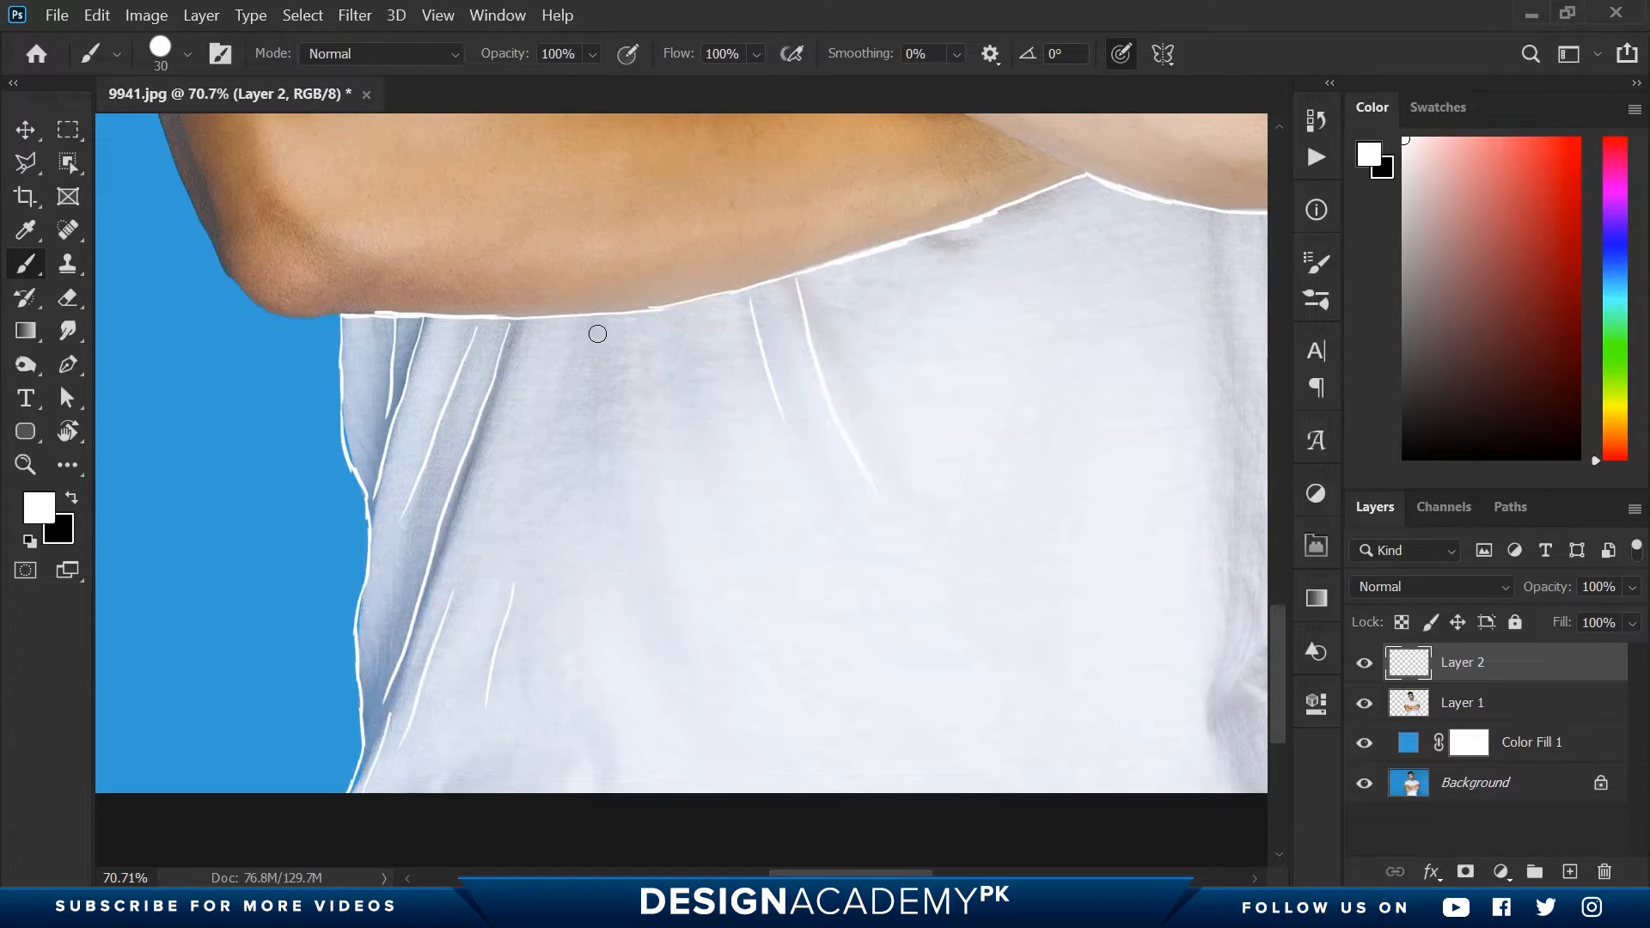
drag(593, 326, 621, 503)
- Paint white lines along the folds in the right-hand part of the lower shirt
key(space)
mouse_move(767, 546)
mouse_down()
mouse_move(509, 373)
mouse_move(446, 468)
mouse_up()
drag(896, 140, 872, 423)
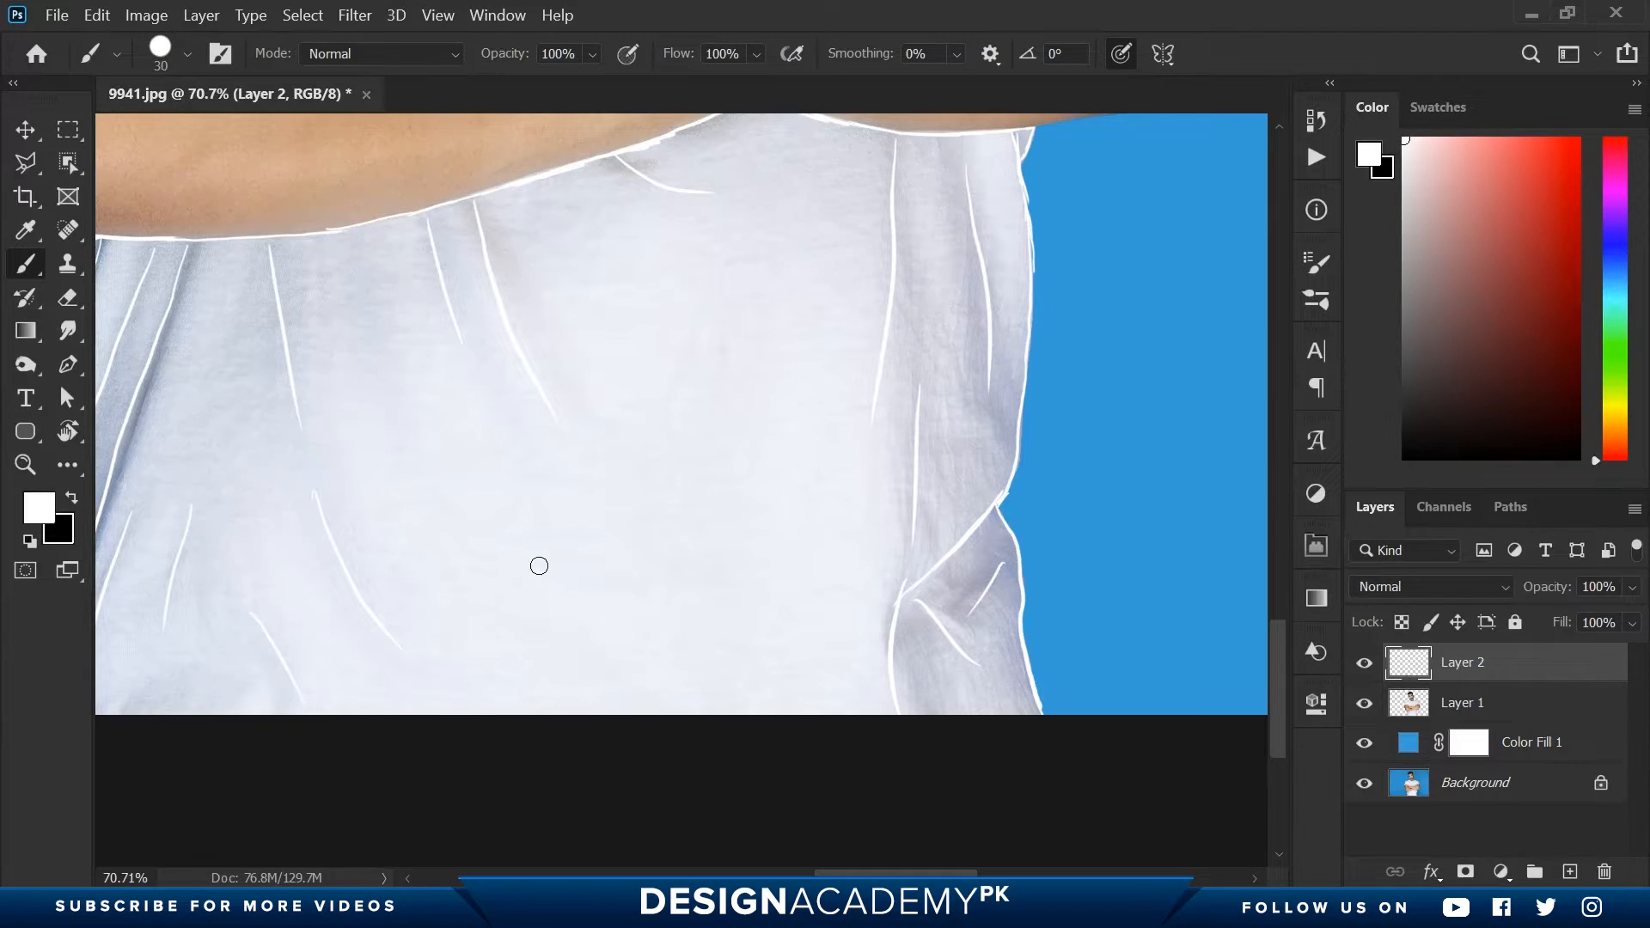
key(ctrl+space)
drag(664, 540, 586, 543)
key(space)
drag(750, 345, 726, 575)
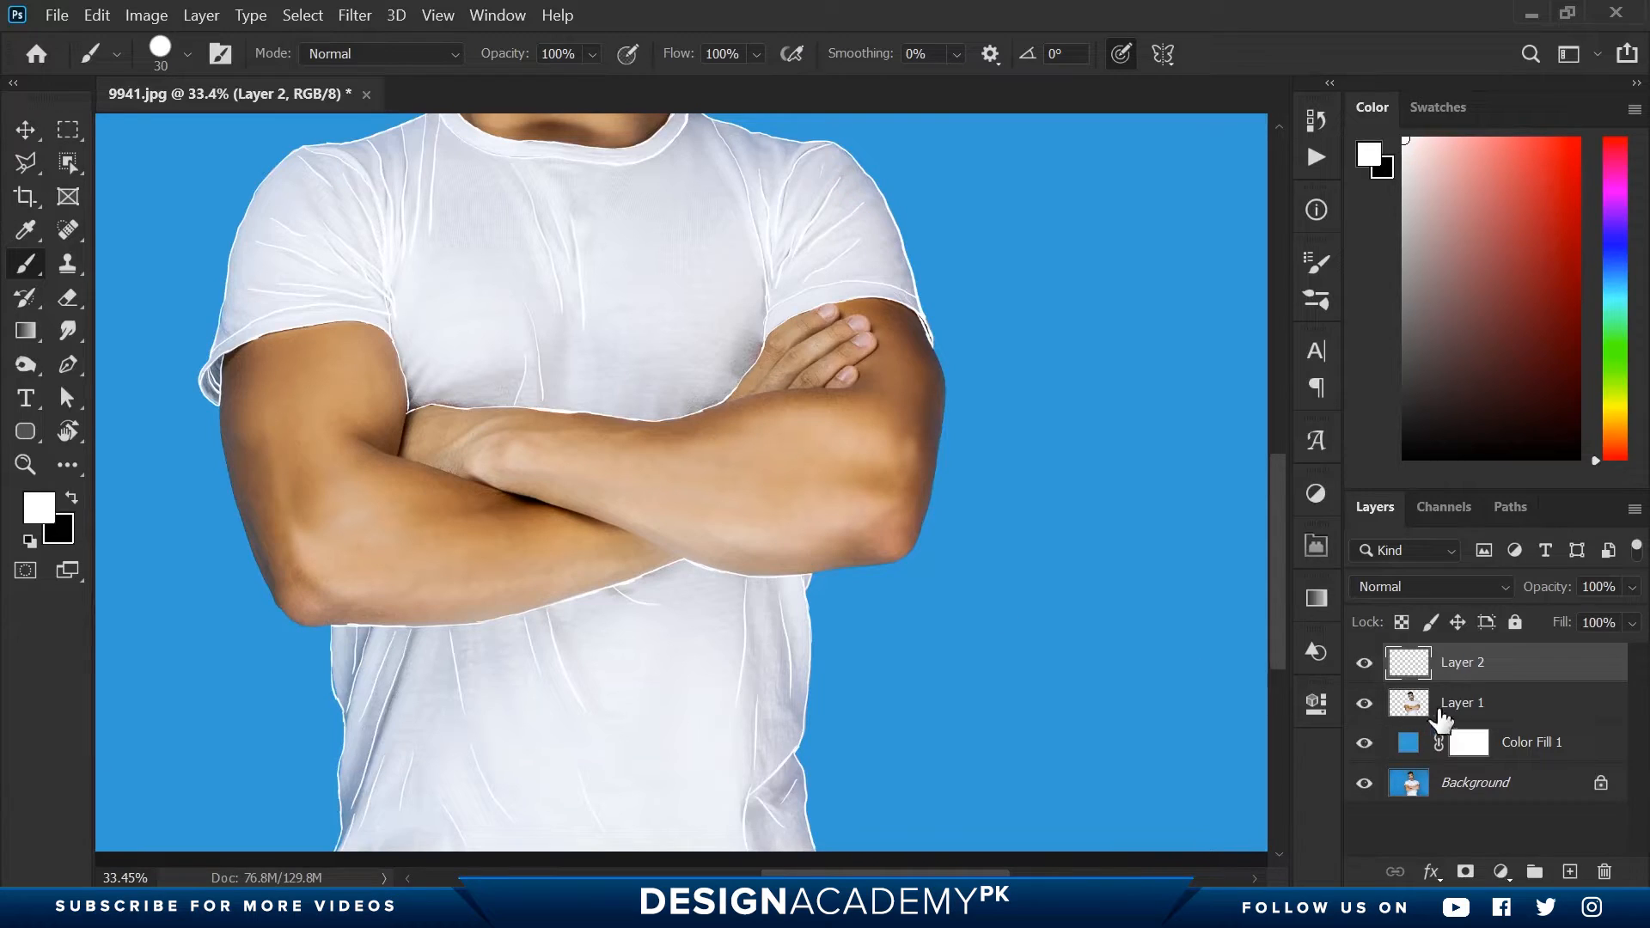
- Add a layer mask to Layer 1 and make black the foreground colour
click(1474, 710)
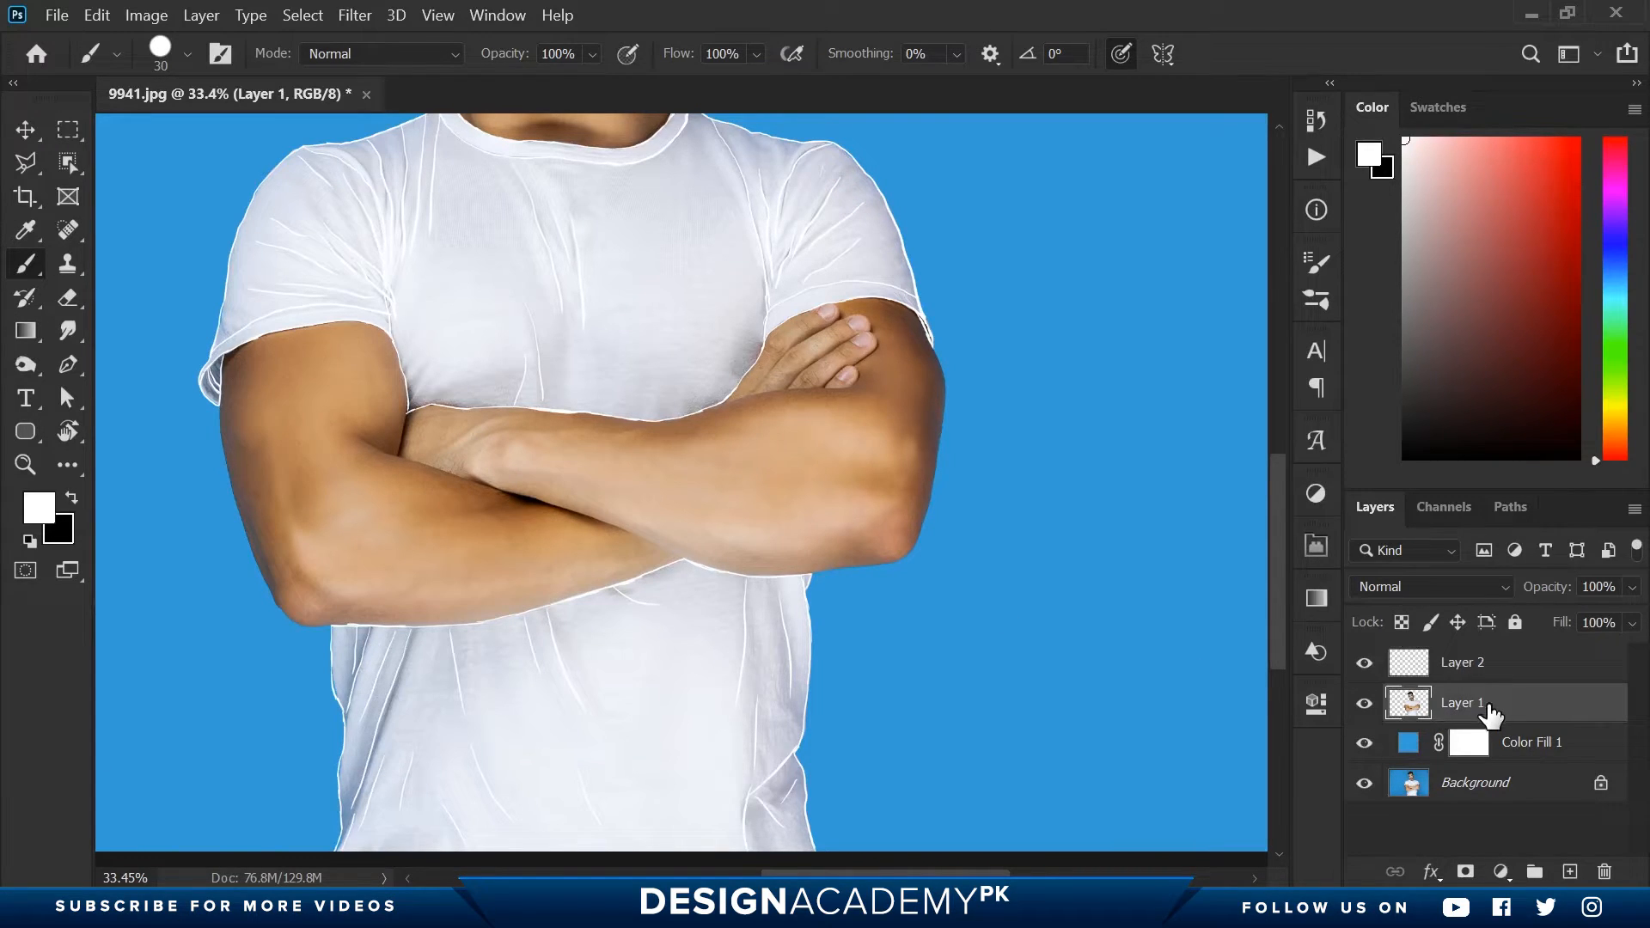
click(1466, 871)
key(x)
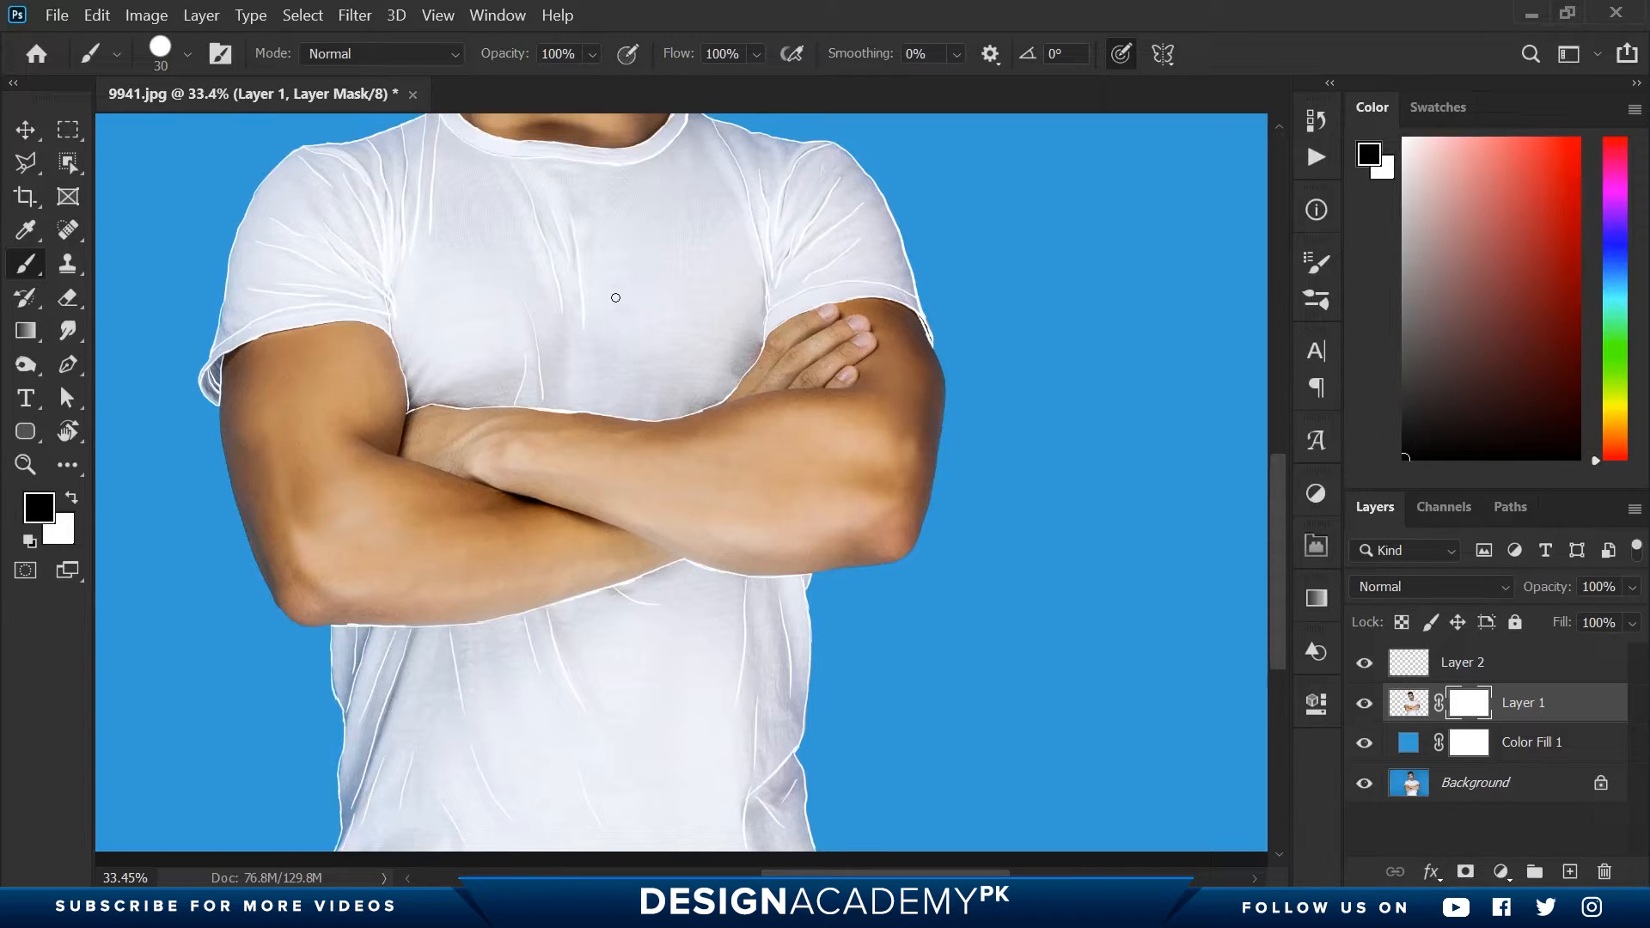
- Mask out the shirt fabric at the collar's left-hand end and the adjoining shoulder with the black brush
drag(504, 201, 534, 287)
drag(446, 206, 533, 243)
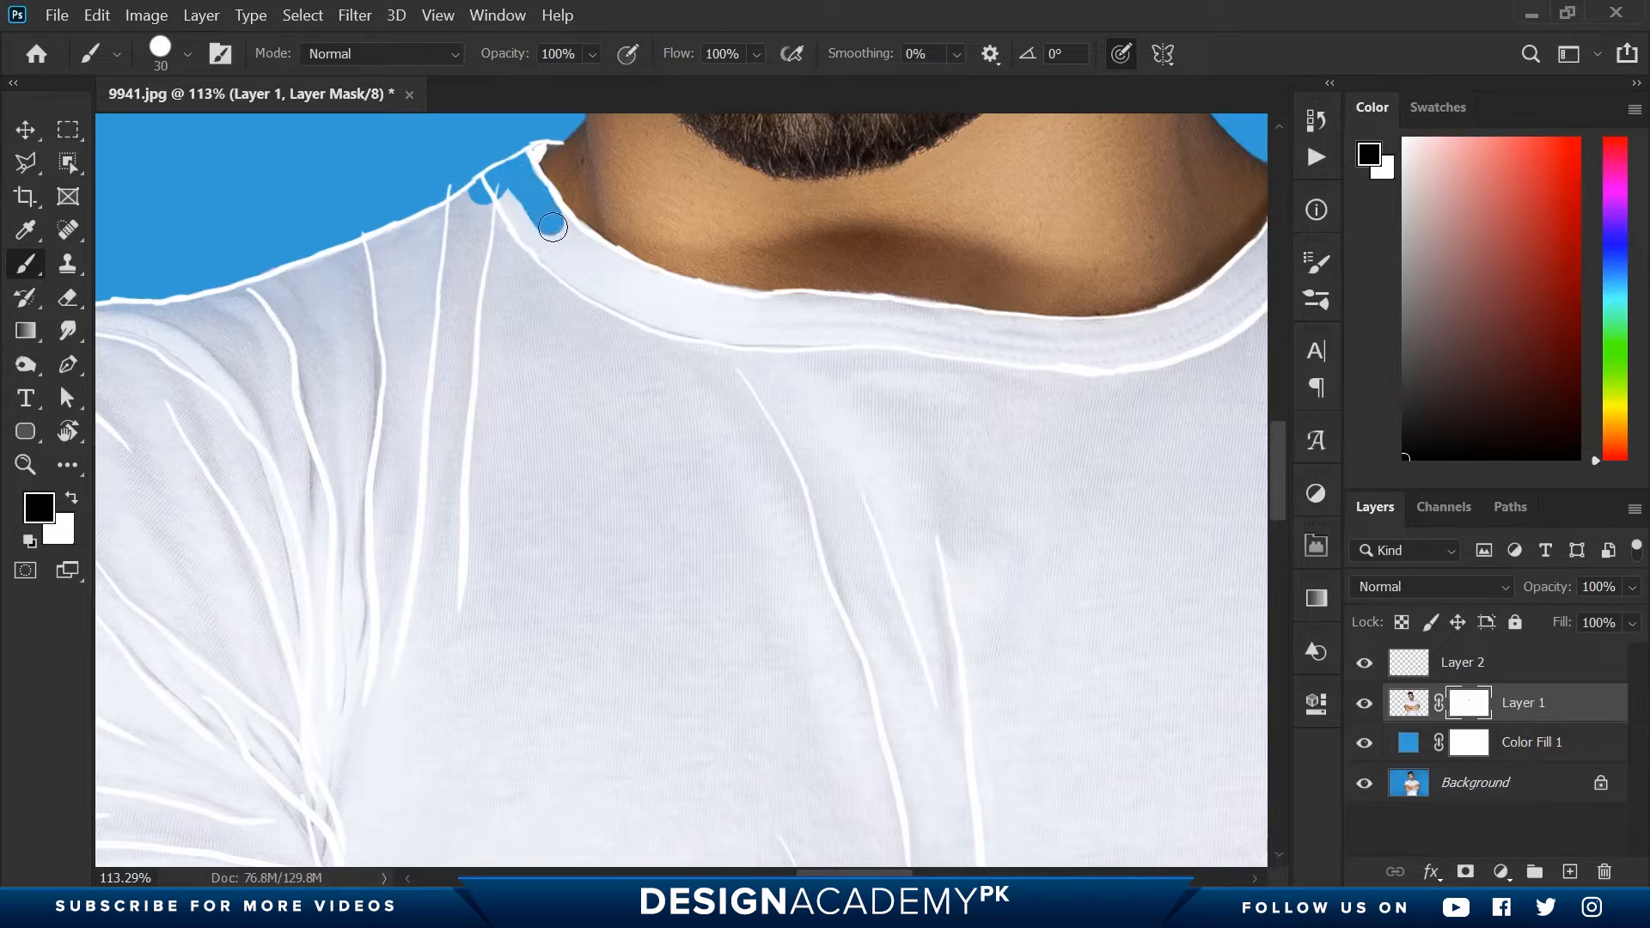
mouse_move(552, 226)
mouse_down()
mouse_move(613, 310)
mouse_move(482, 183)
mouse_move(568, 315)
mouse_move(482, 208)
mouse_up()
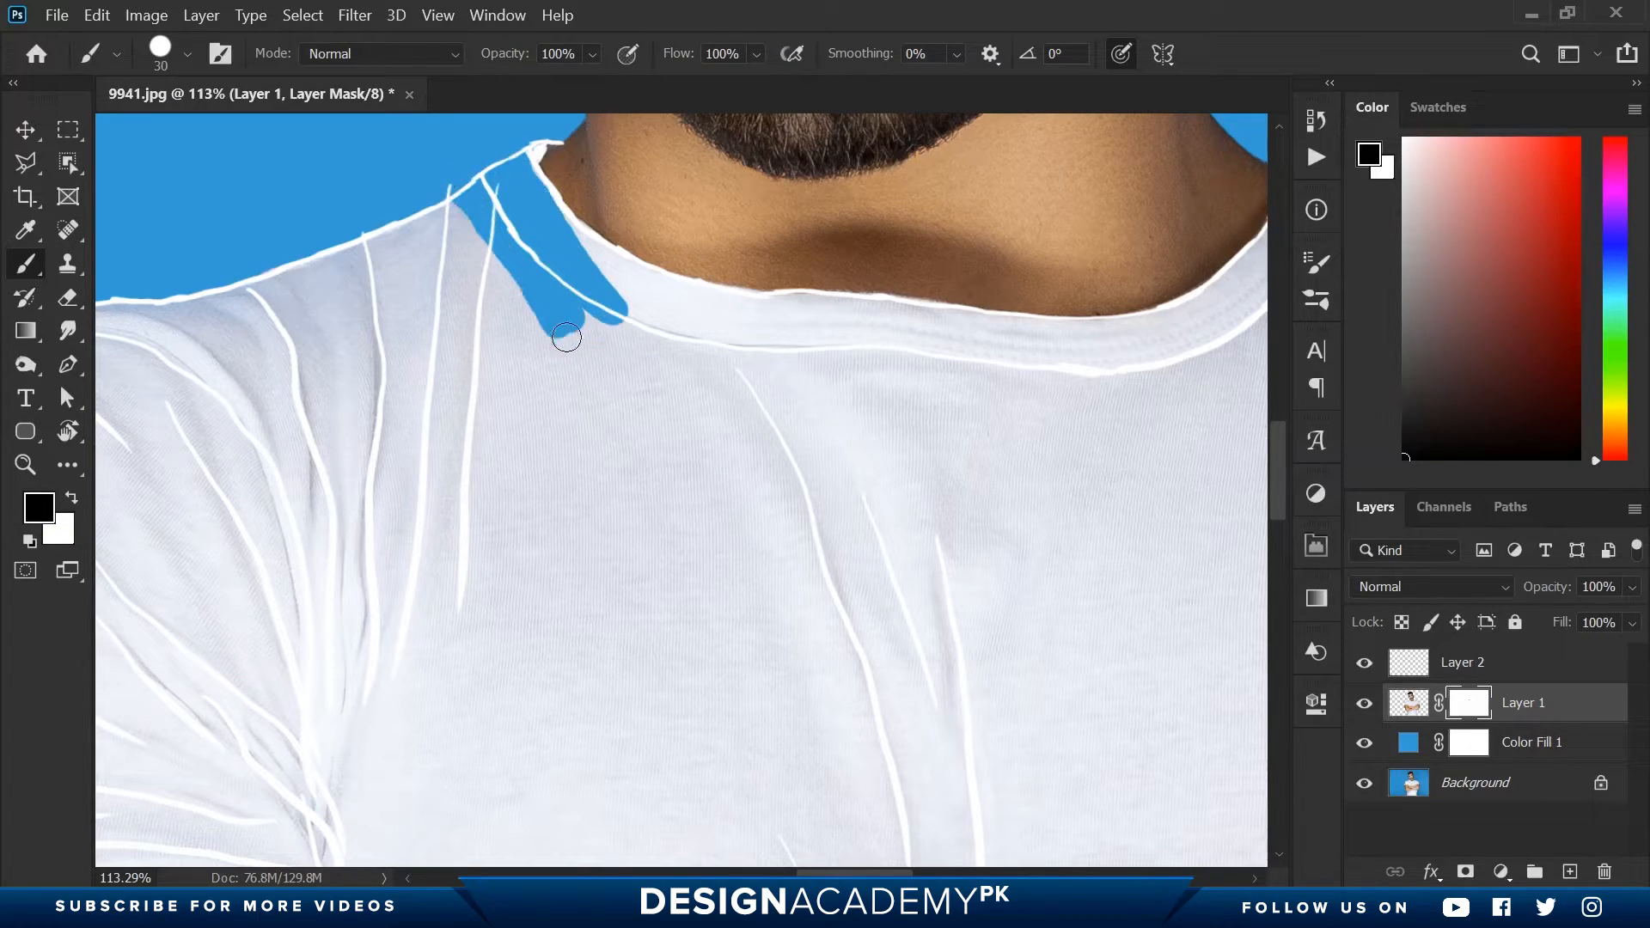
mouse_move(566, 338)
mouse_down()
mouse_move(443, 190)
mouse_move(560, 338)
mouse_move(424, 214)
mouse_up()
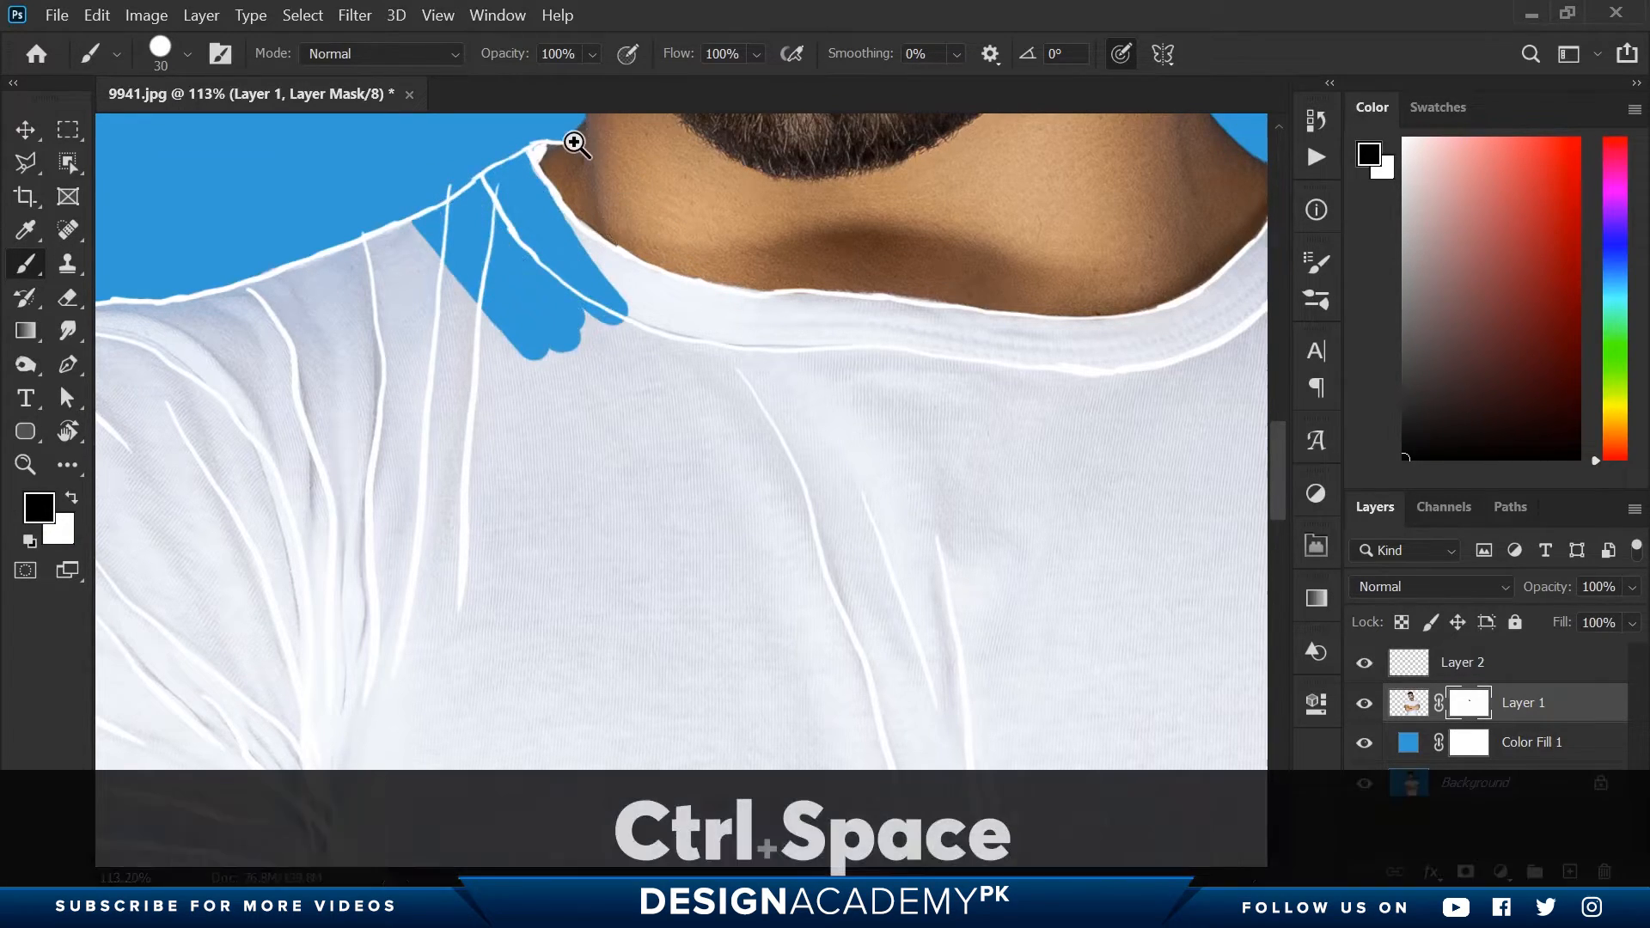
ctrl+click(571, 140)
key(ctrl+z)
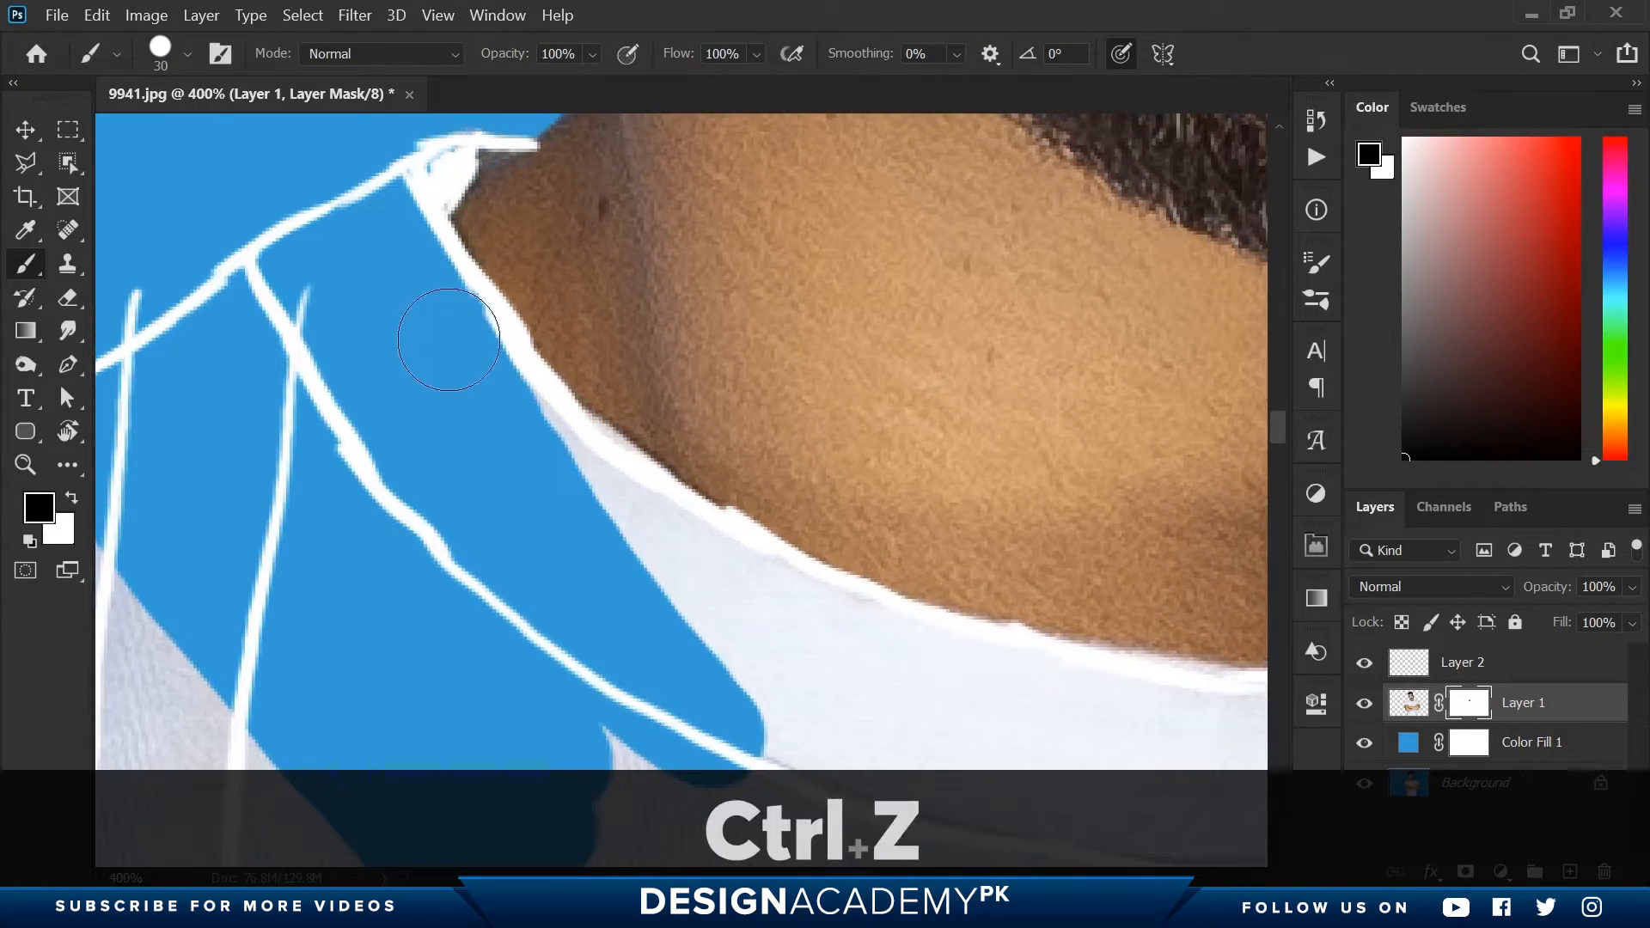
- Mask out the collar band along the neckline from the left-hand side across to the right-hand shoulder
mouse_move(496, 418)
mouse_down()
mouse_move(596, 527)
mouse_move(821, 646)
mouse_move(491, 439)
mouse_move(706, 576)
mouse_up()
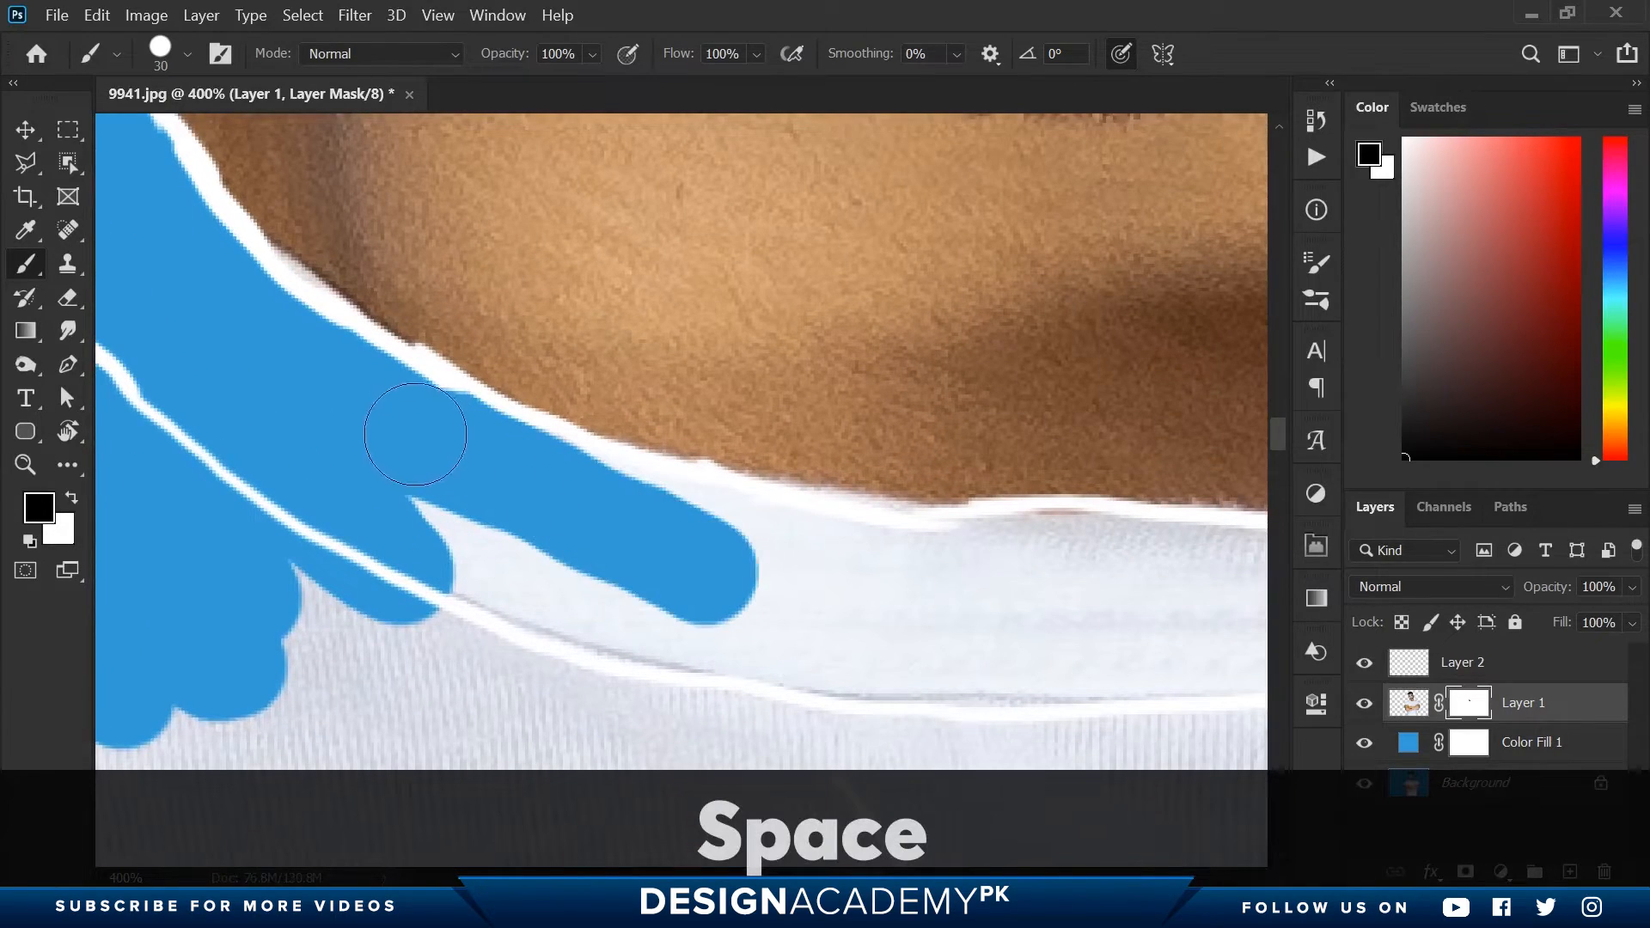
drag(827, 655, 1050, 649)
mouse_move(594, 468)
mouse_down()
mouse_move(626, 516)
mouse_move(1110, 573)
mouse_move(301, 395)
mouse_move(809, 471)
mouse_up()
drag(506, 406, 1054, 481)
drag(1066, 499, 1036, 540)
mouse_move(1036, 540)
mouse_down()
mouse_move(733, 537)
mouse_move(469, 587)
mouse_up()
mouse_move(973, 285)
mouse_down()
mouse_move(958, 432)
mouse_move(931, 370)
mouse_move(525, 543)
mouse_up()
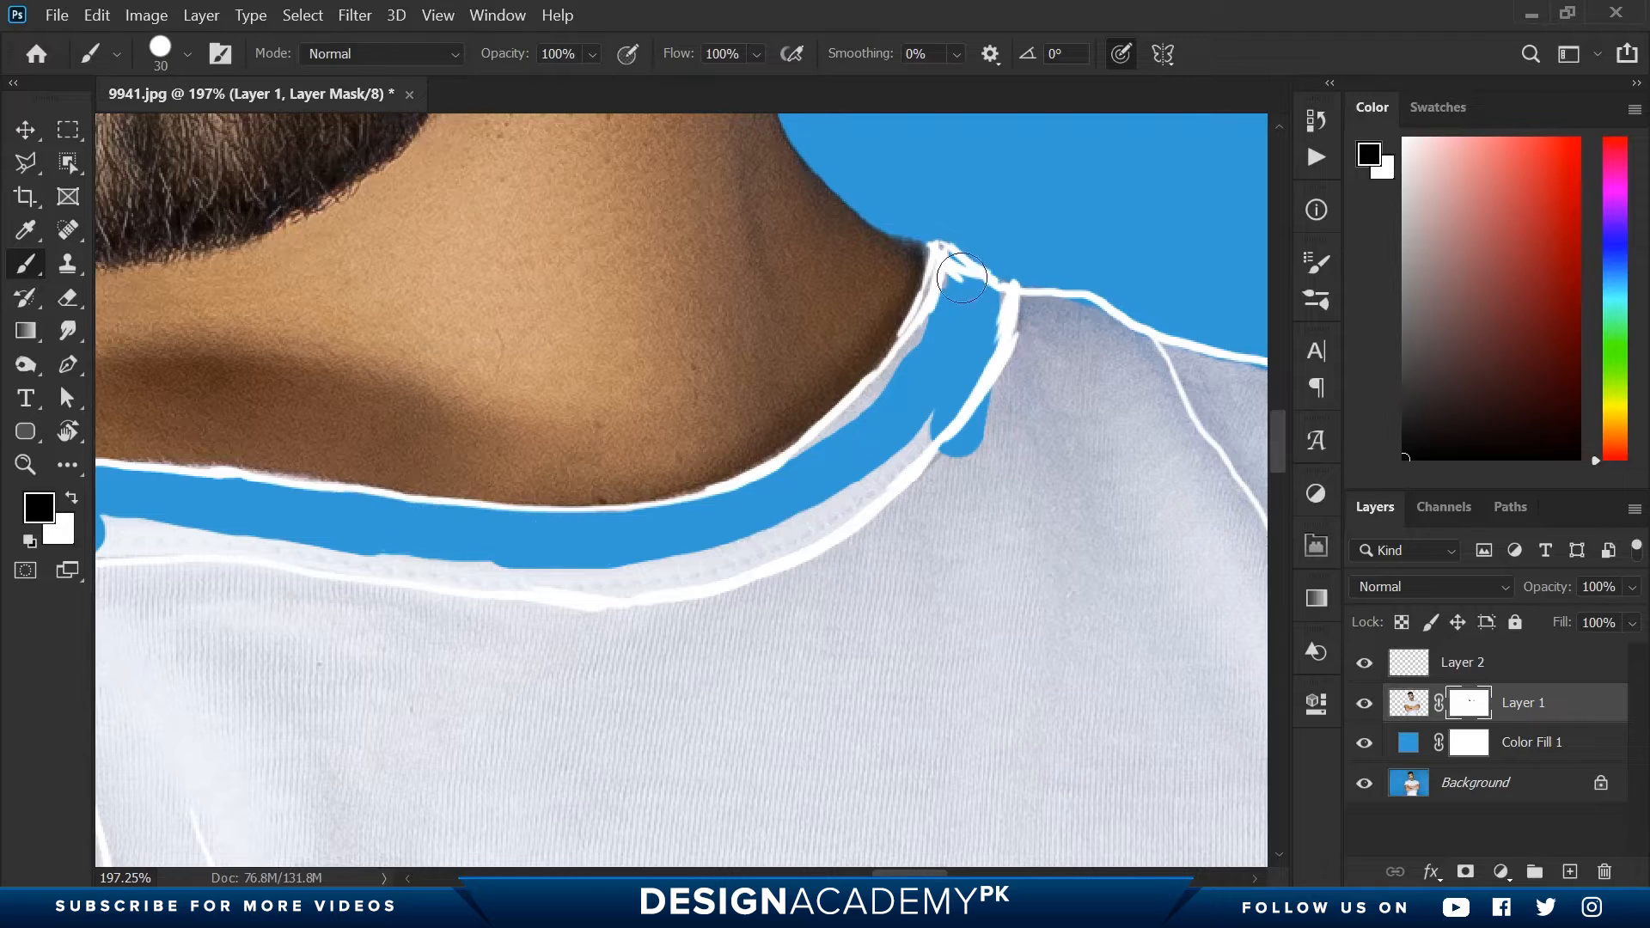
mouse_move(961, 278)
mouse_down()
mouse_move(906, 374)
mouse_move(810, 444)
mouse_up()
ctrl+drag(959, 404, 793, 666)
drag(793, 666, 744, 645)
drag(601, 407, 643, 412)
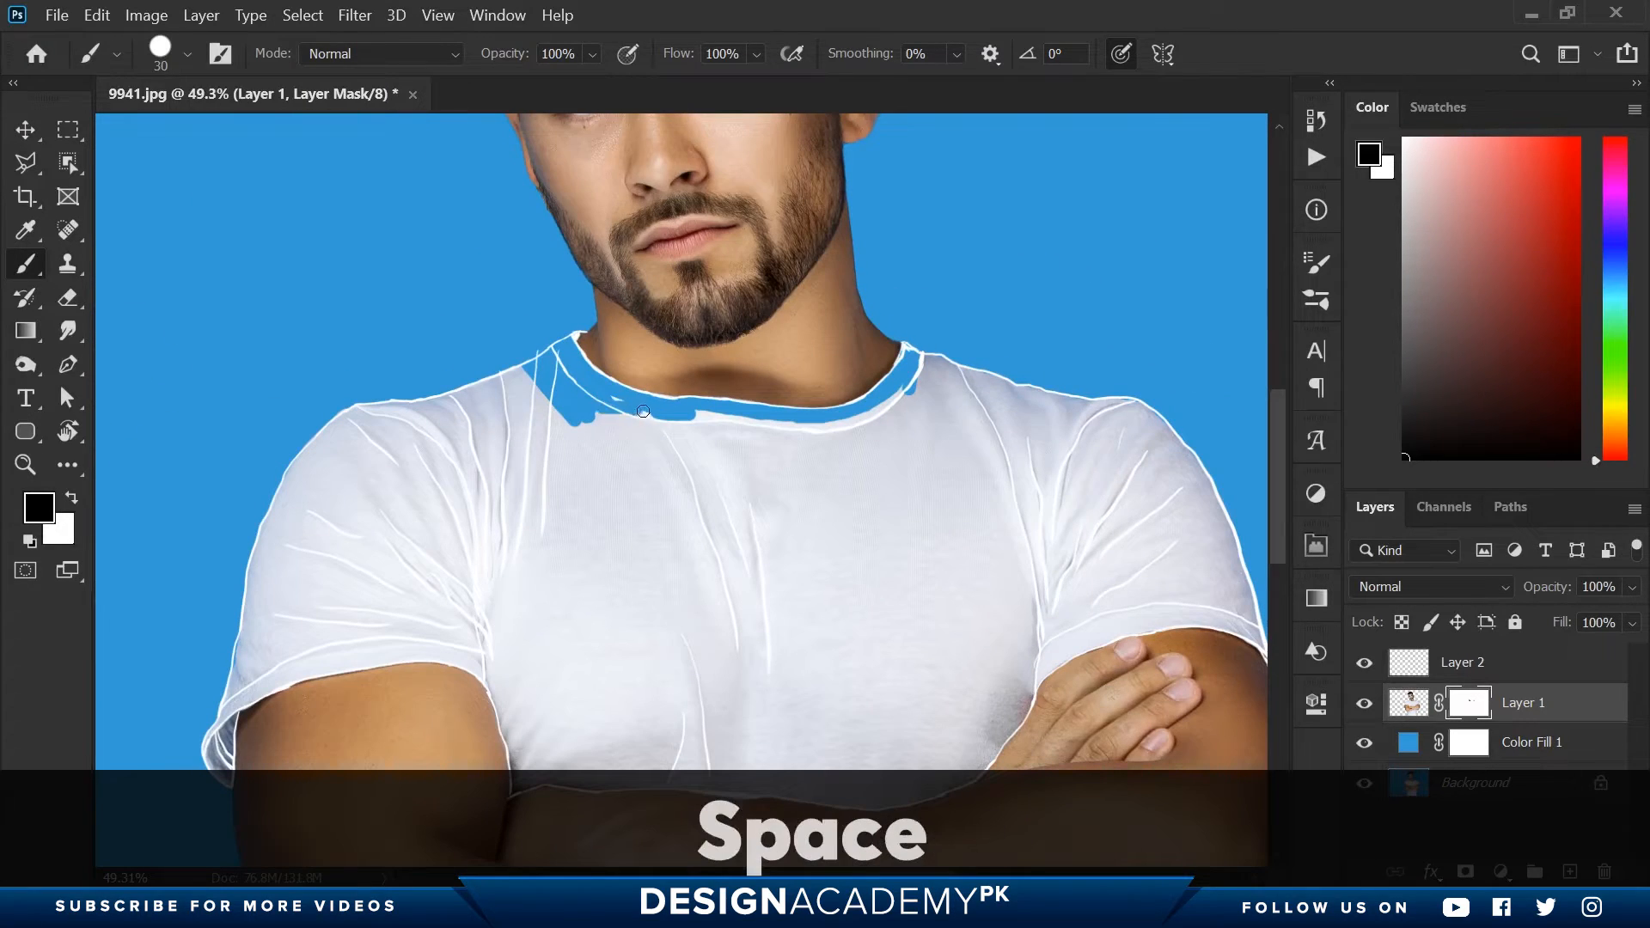
- Mask out the flap at the outer corner of the left-hand sleeve, switching between black and white to refine the edge
drag(154, 762, 250, 564)
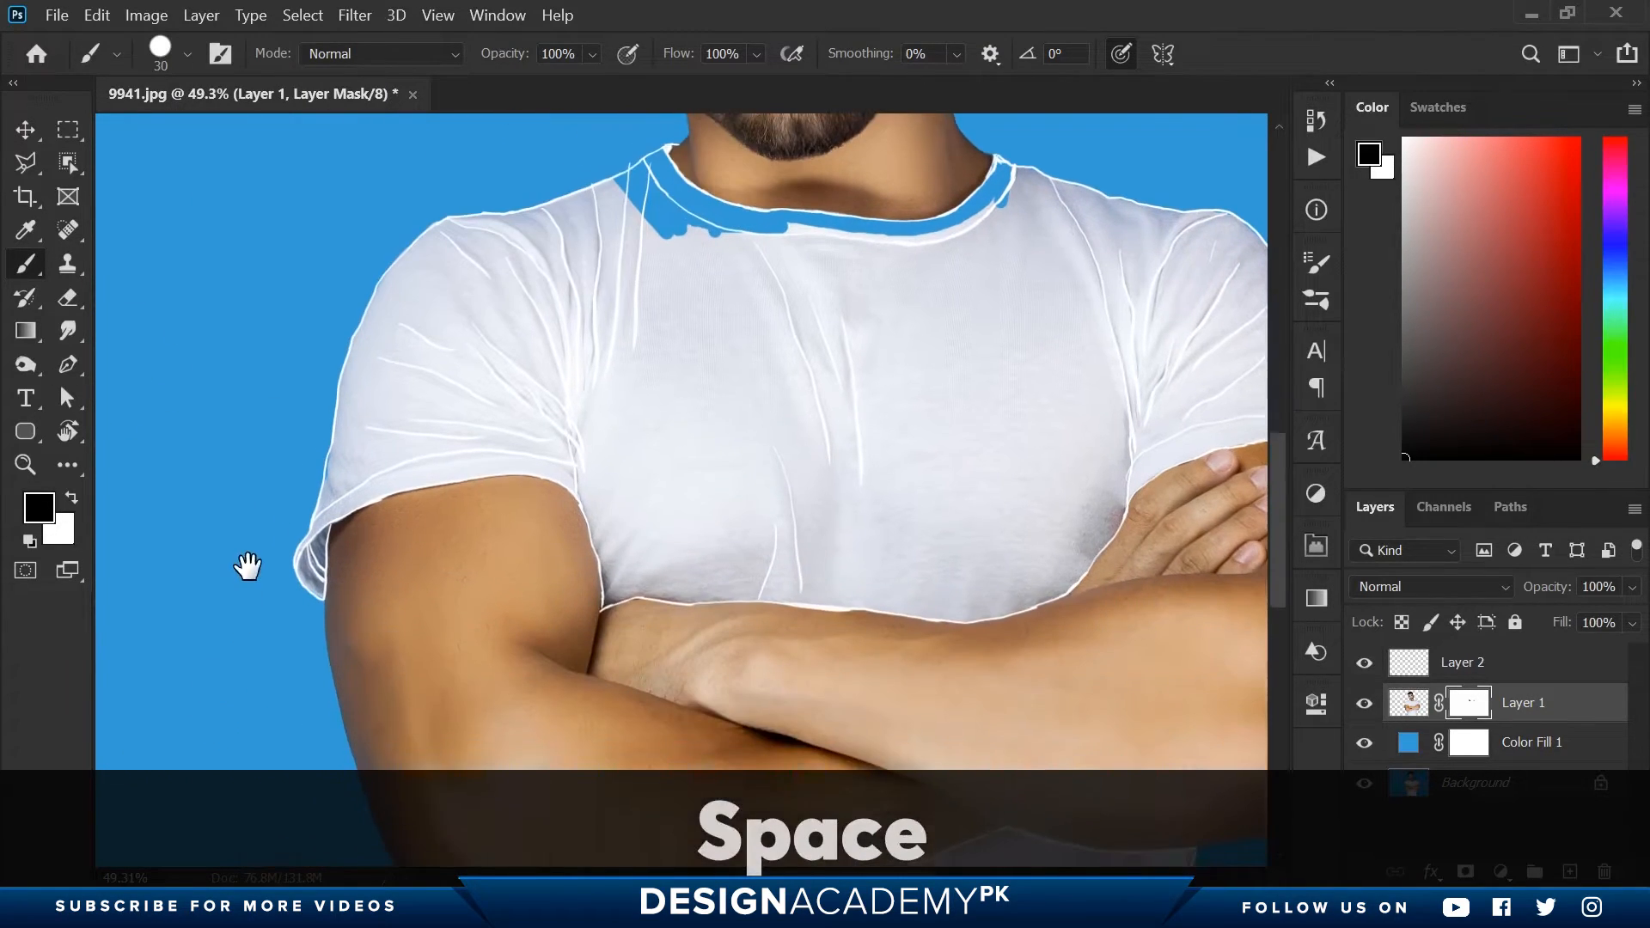
ctrl+drag(321, 472, 323, 480)
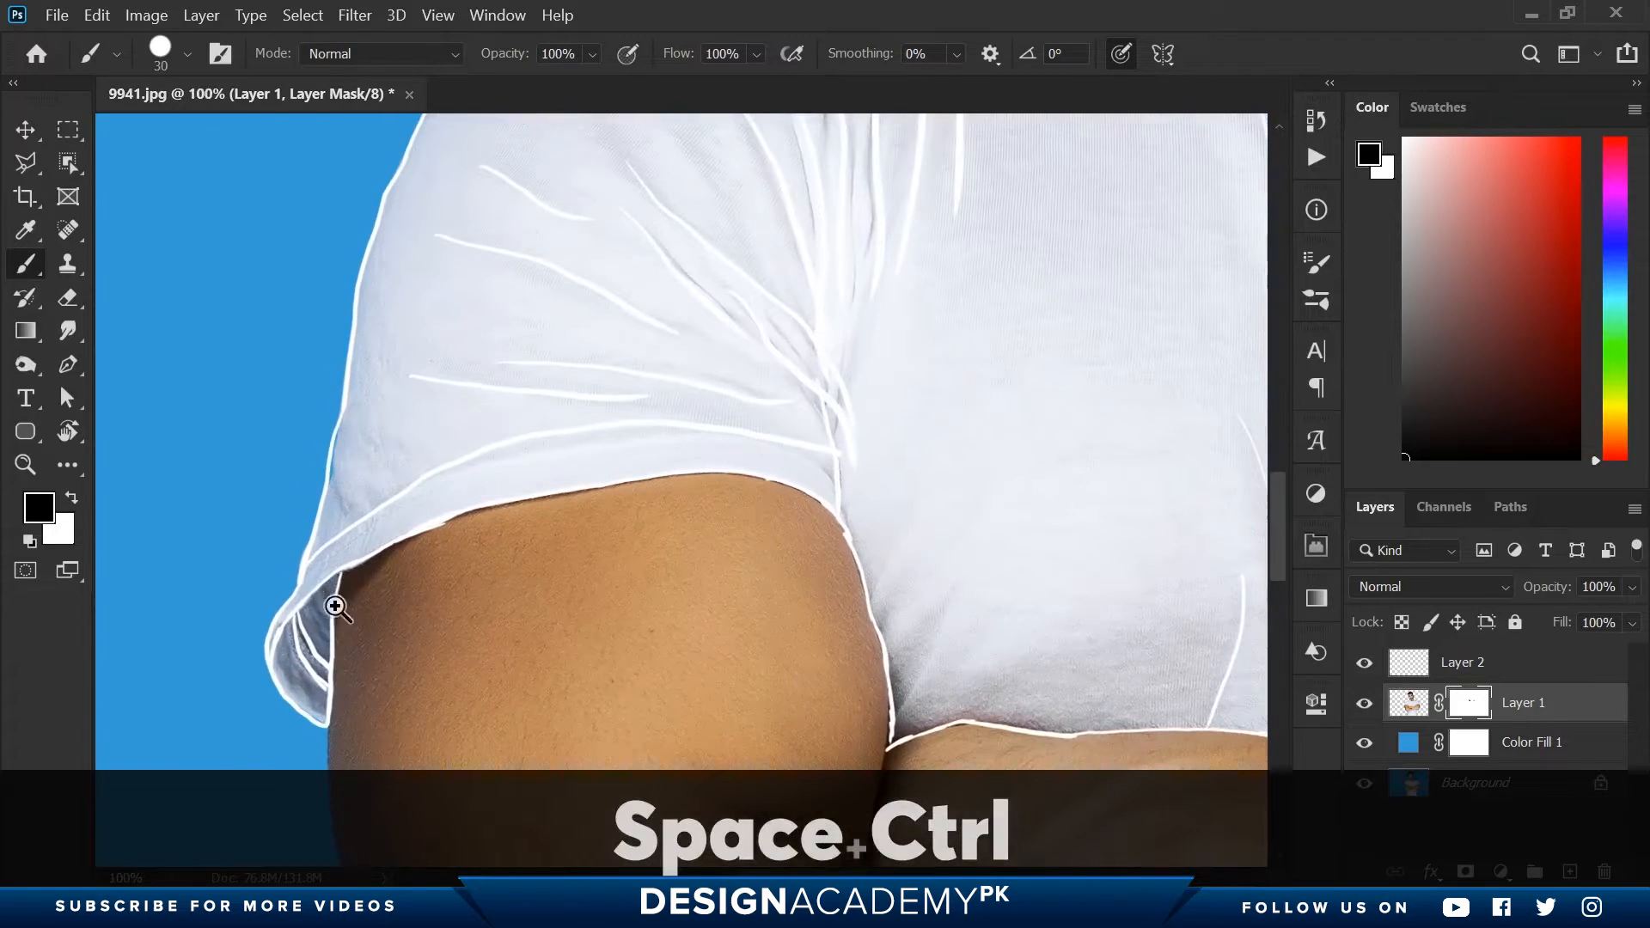
ctrl+click(315, 683)
mouse_move(322, 750)
mouse_down()
mouse_move(340, 482)
mouse_move(299, 544)
mouse_move(273, 770)
mouse_move(236, 643)
mouse_move(228, 671)
mouse_move(283, 479)
mouse_up()
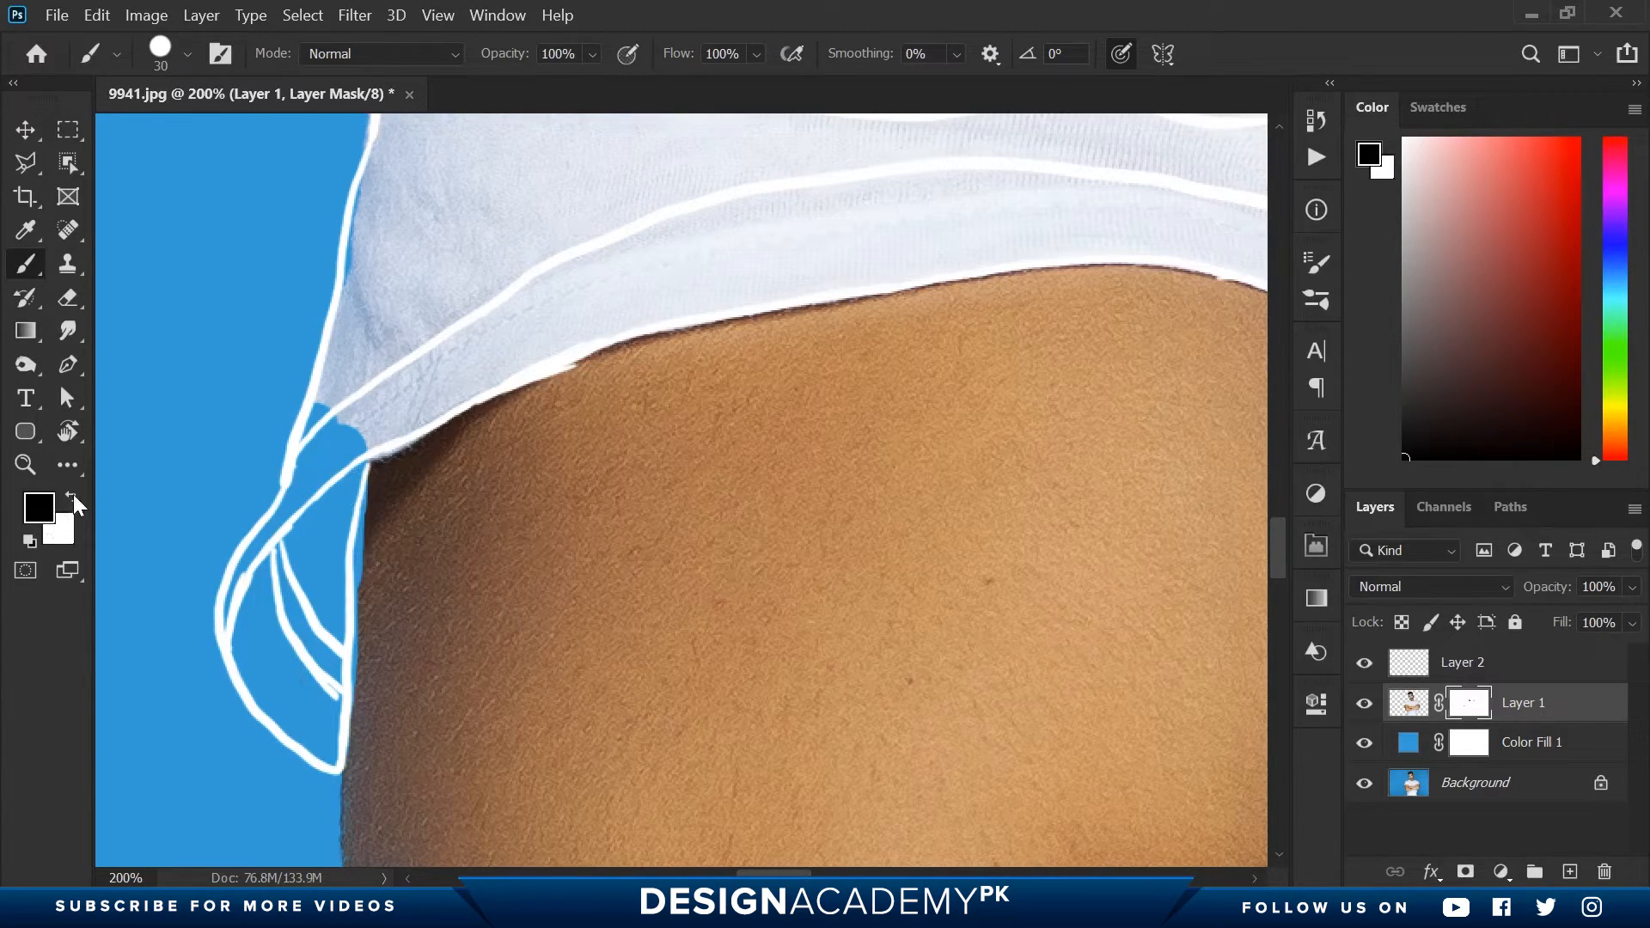
click(72, 495)
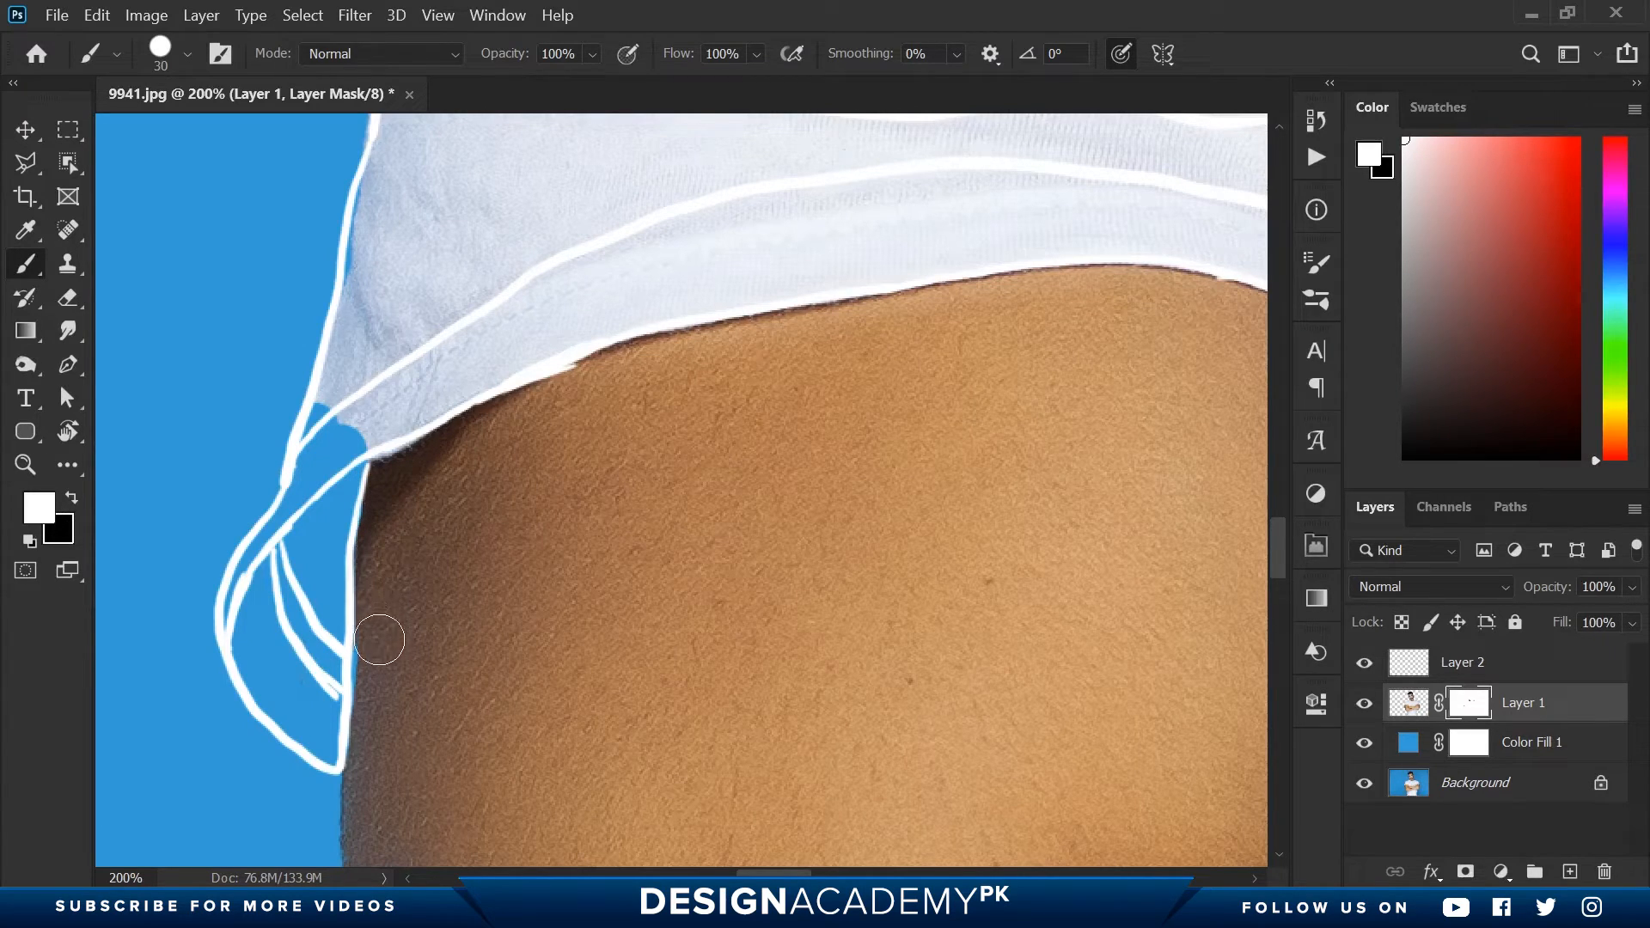
mouse_move(296, 685)
mouse_down()
mouse_move(296, 662)
mouse_move(286, 674)
mouse_up()
key(x)
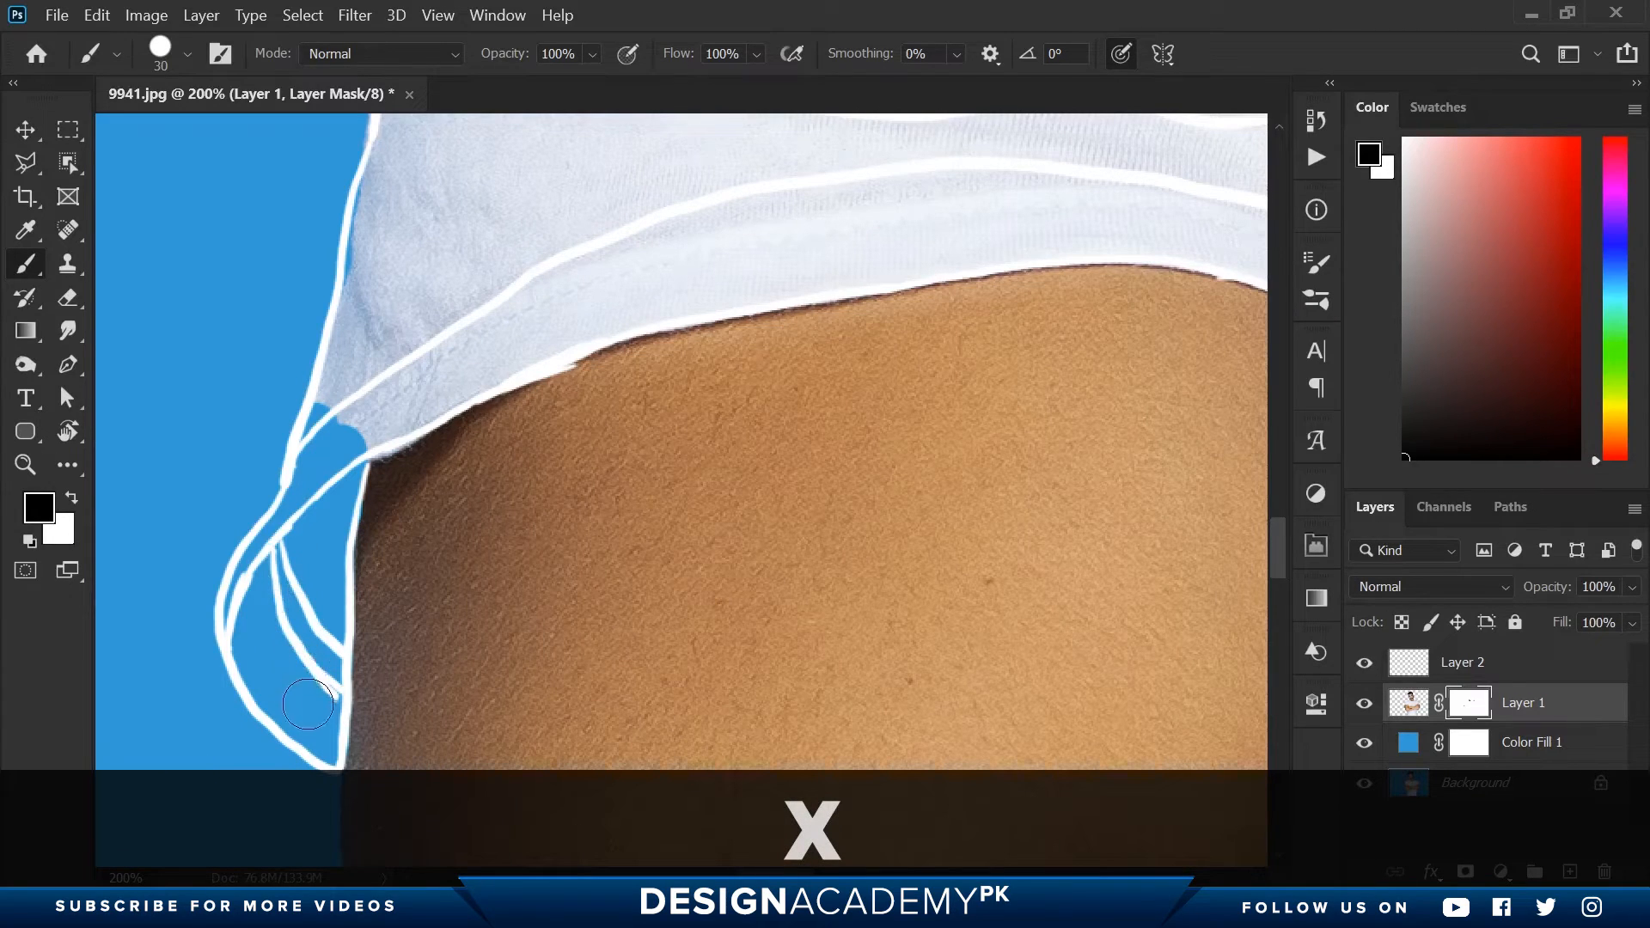
- Mask out the fabric along the left-hand sleeve's hem, following the upper arm to the armpit, and switch to white for corrections
key(space)
drag(404, 322, 244, 413)
mouse_move(203, 517)
mouse_down()
mouse_move(325, 465)
mouse_move(273, 545)
mouse_up()
click(72, 498)
click(72, 498)
mouse_move(309, 457)
mouse_down()
mouse_move(603, 373)
mouse_move(1103, 352)
mouse_move(509, 339)
mouse_move(501, 391)
mouse_move(1039, 383)
mouse_move(771, 396)
mouse_up()
key(x)
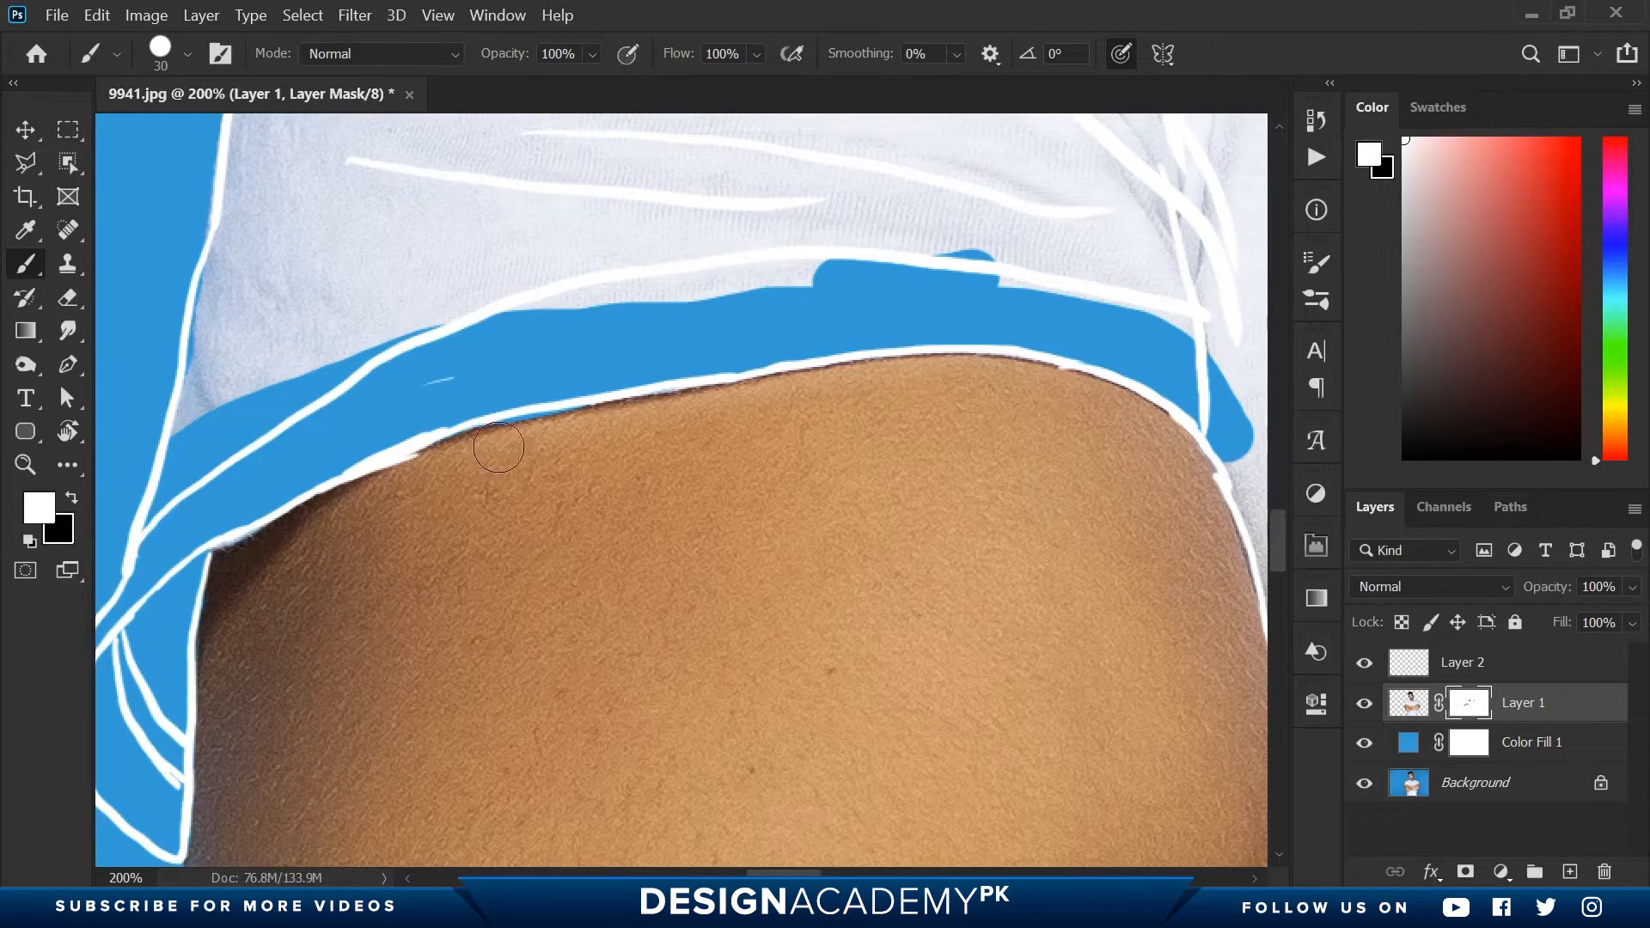
- Undo the first mask stroke below the armpit, adjust the brush size, and mask the fabric beside the left-hand arm in black
key(space)
drag(983, 379, 983, 184)
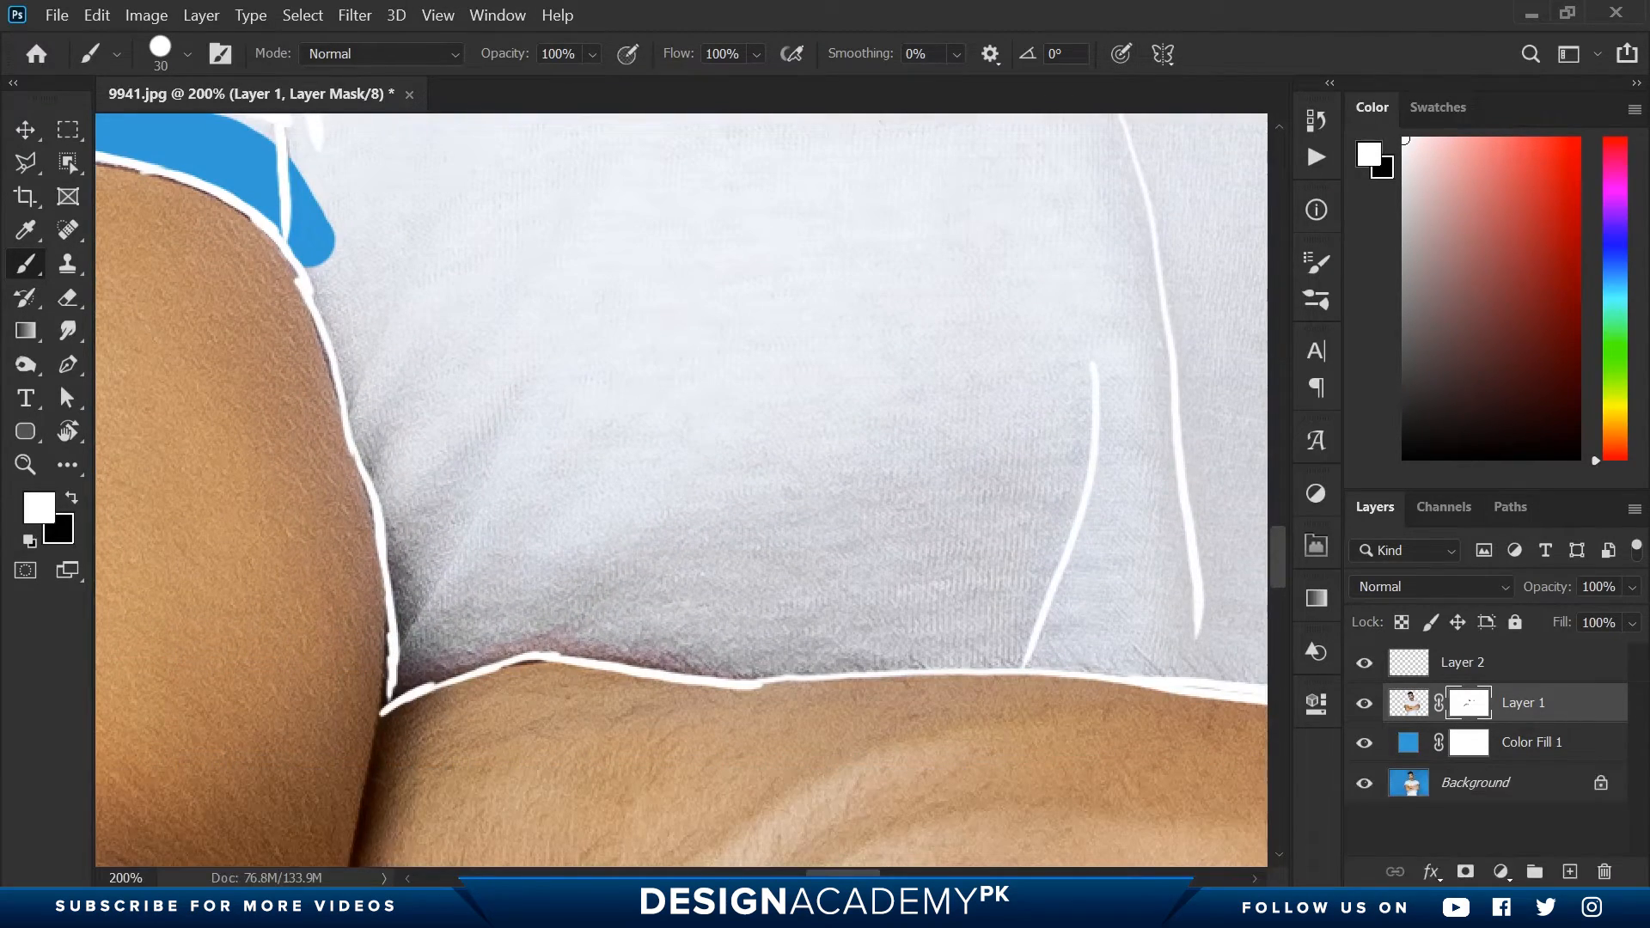
key(x)
mouse_move(320, 211)
mouse_down()
mouse_move(424, 615)
mouse_move(411, 679)
mouse_move(492, 636)
mouse_move(483, 599)
mouse_move(746, 617)
mouse_move(354, 567)
mouse_up()
key(ctrl+z)
key(bracketleft)
key(bracketleft)
key(bracketleft)
key(bracketleft)
key(bracketright)
key(bracketright)
key(bracketright)
key(bracketright)
key(bracketright)
key(bracketright)
- Enlarge the brush to 200 and mask out all remaining shirt fabric on the chest and sleeves
key(bracketright)
key(bracketright)
key(bracketright)
key(space)
mouse_move(360, 566)
mouse_down()
mouse_move(1013, 553)
mouse_move(572, 516)
mouse_move(911, 534)
mouse_move(475, 557)
mouse_move(709, 437)
mouse_move(826, 326)
mouse_move(762, 530)
mouse_move(915, 292)
mouse_up()
- Mask out the fabric bordering the forearm, the right-hand hand and the right-hand sleeve's hem
key(space)
key(space)
key(x)
key(space)
key(x)
key(space)
mouse_move(920, 288)
mouse_down()
mouse_move(472, 527)
mouse_move(858, 384)
mouse_move(408, 437)
mouse_up()
key(space)
drag(604, 419, 963, 679)
scroll(542, 542, down, 5)
key(bracketright)
key(bracketright)
key(bracketright)
key(bracketright)
key(bracketright)
key(bracketright)
key(bracketright)
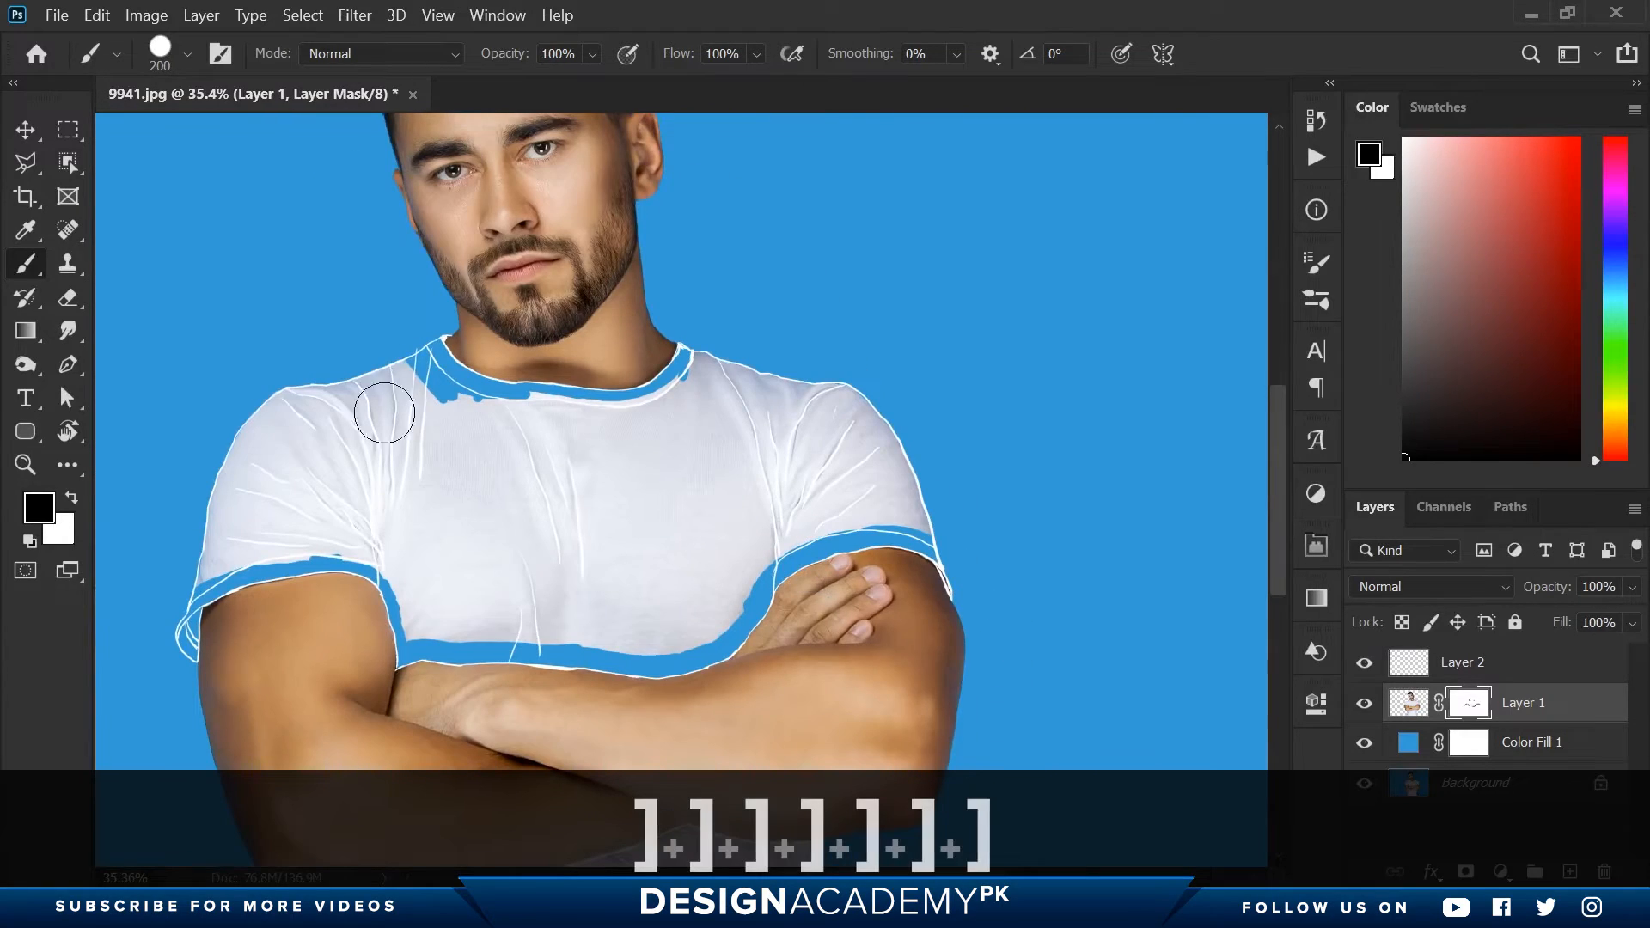
mouse_move(384, 405)
mouse_down()
mouse_move(243, 534)
mouse_move(601, 421)
mouse_move(911, 499)
mouse_move(370, 490)
mouse_move(391, 545)
mouse_move(741, 539)
mouse_move(584, 623)
mouse_move(567, 612)
mouse_up()
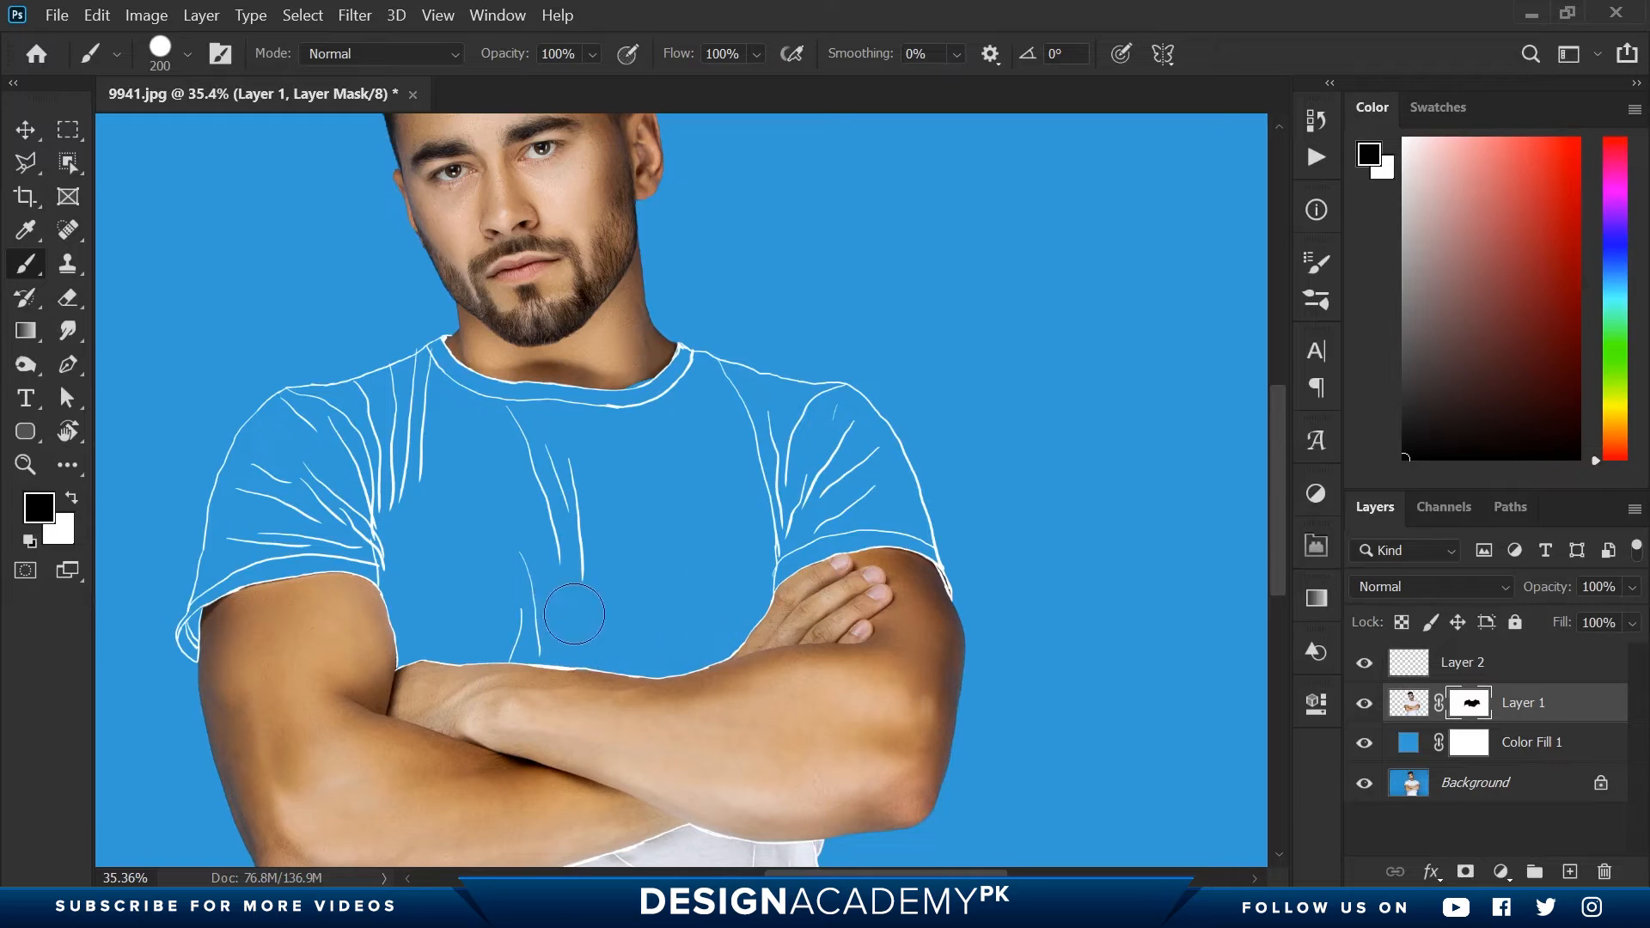
key(ctrl+space)
drag(747, 465, 632, 483)
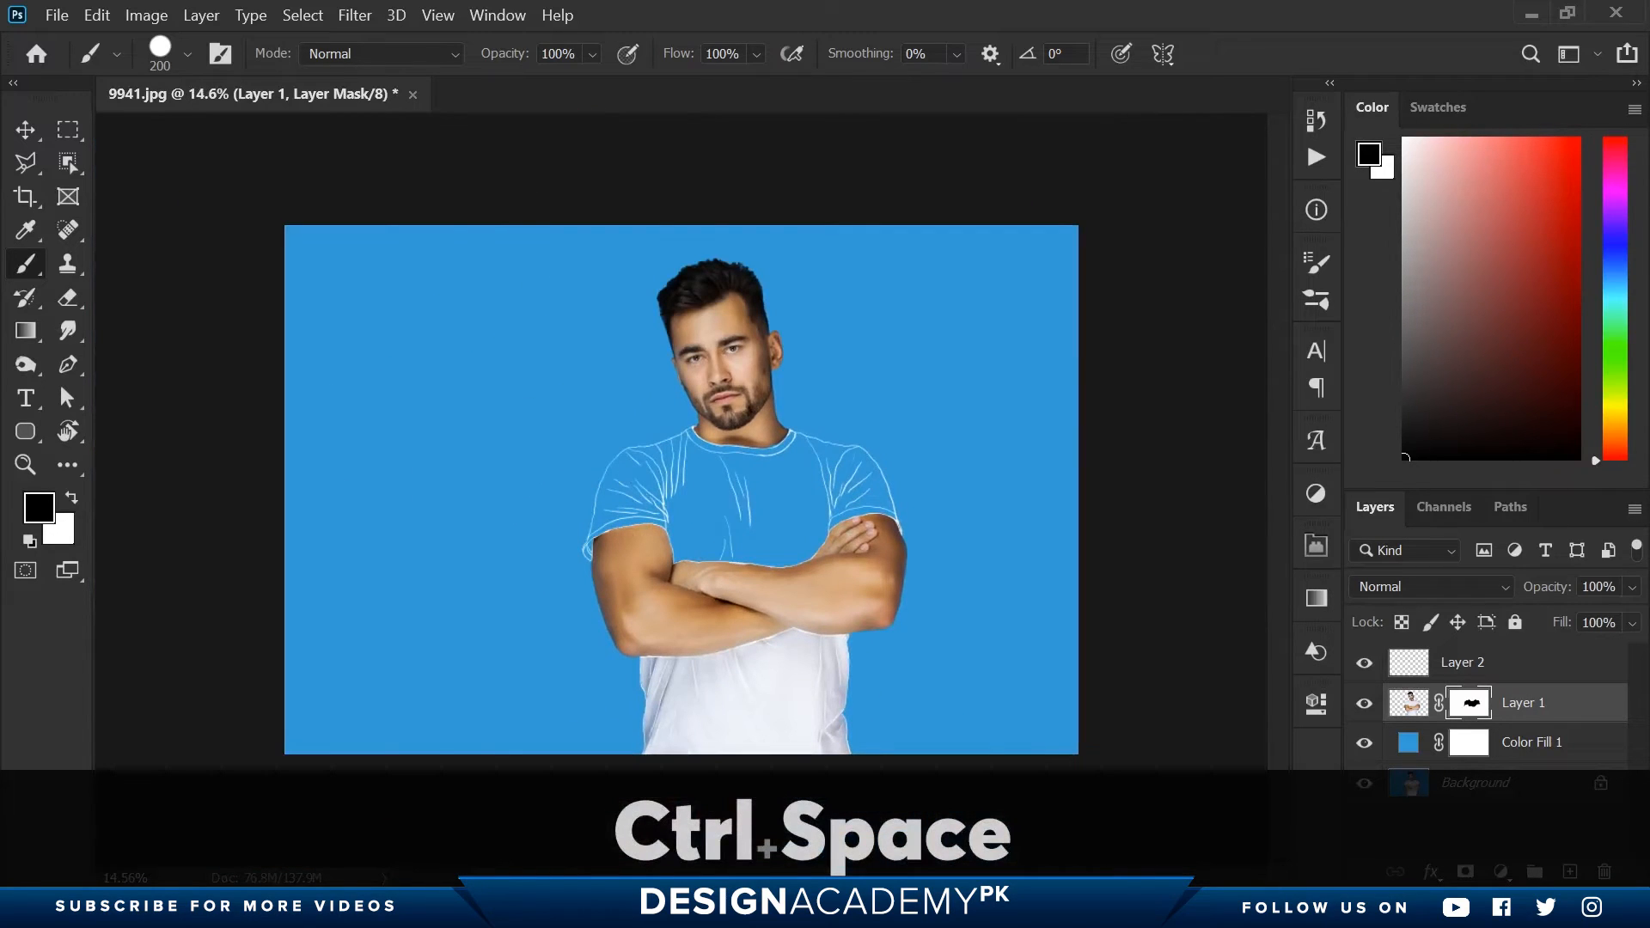
- Mask out the lower shirt's fabric directly beneath the right-hand forearm, working inward from the side edge
key(ctrl+space)
drag(773, 689, 873, 690)
key(space)
drag(654, 548, 662, 358)
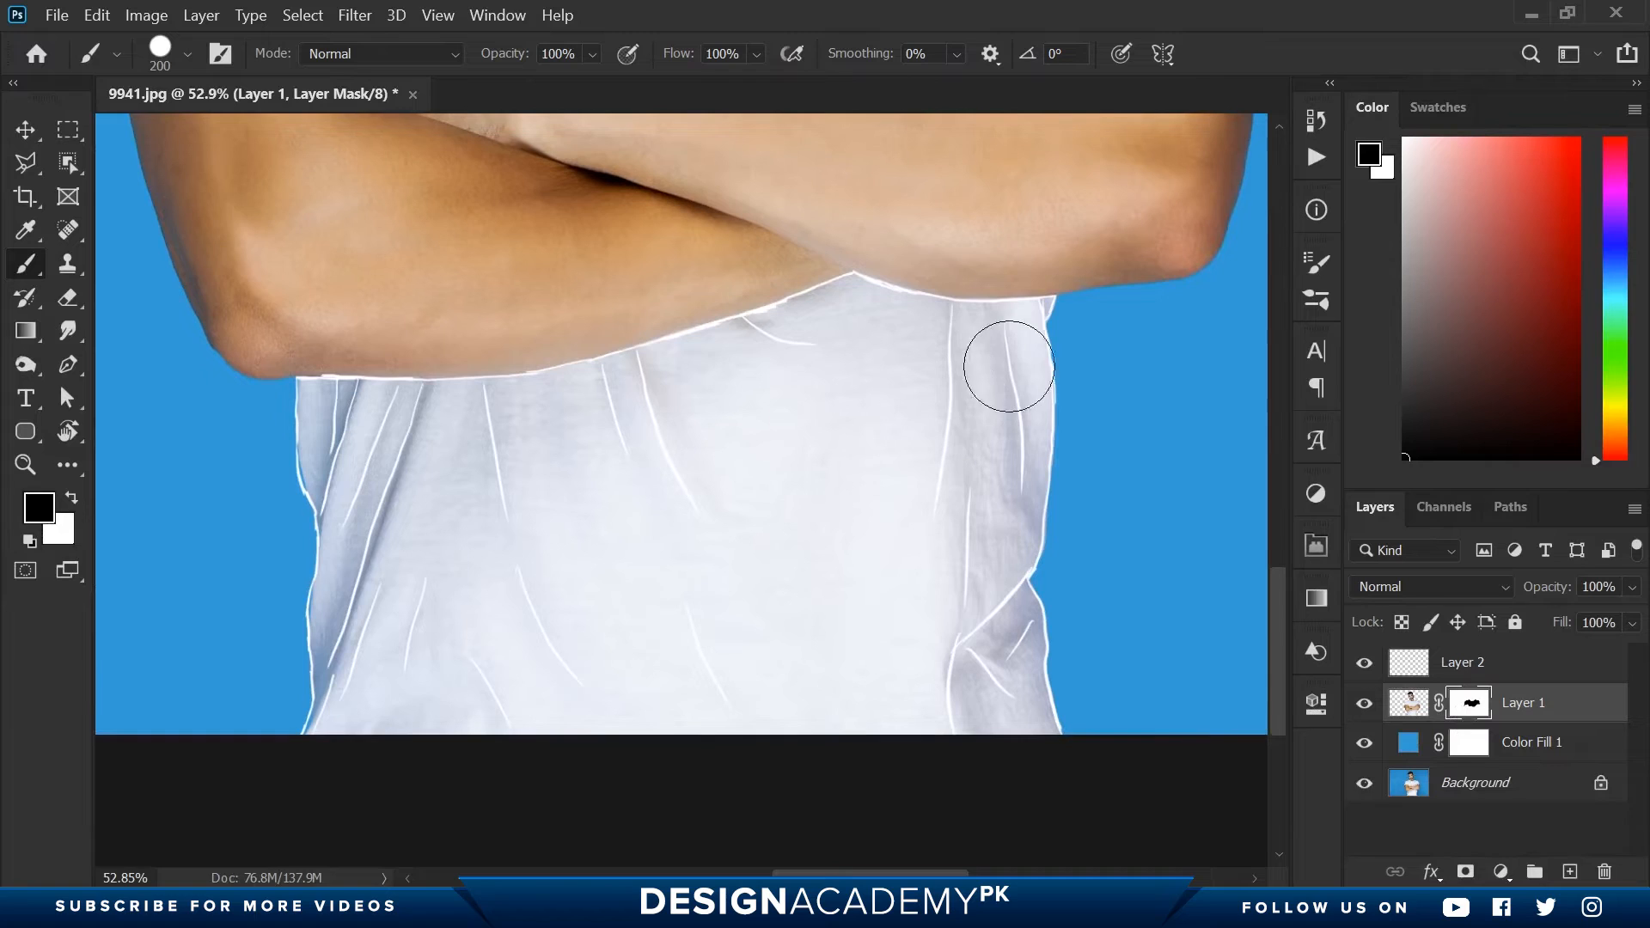
ctrl+click(1054, 343)
ctrl+click(1054, 342)
ctrl+click(1054, 343)
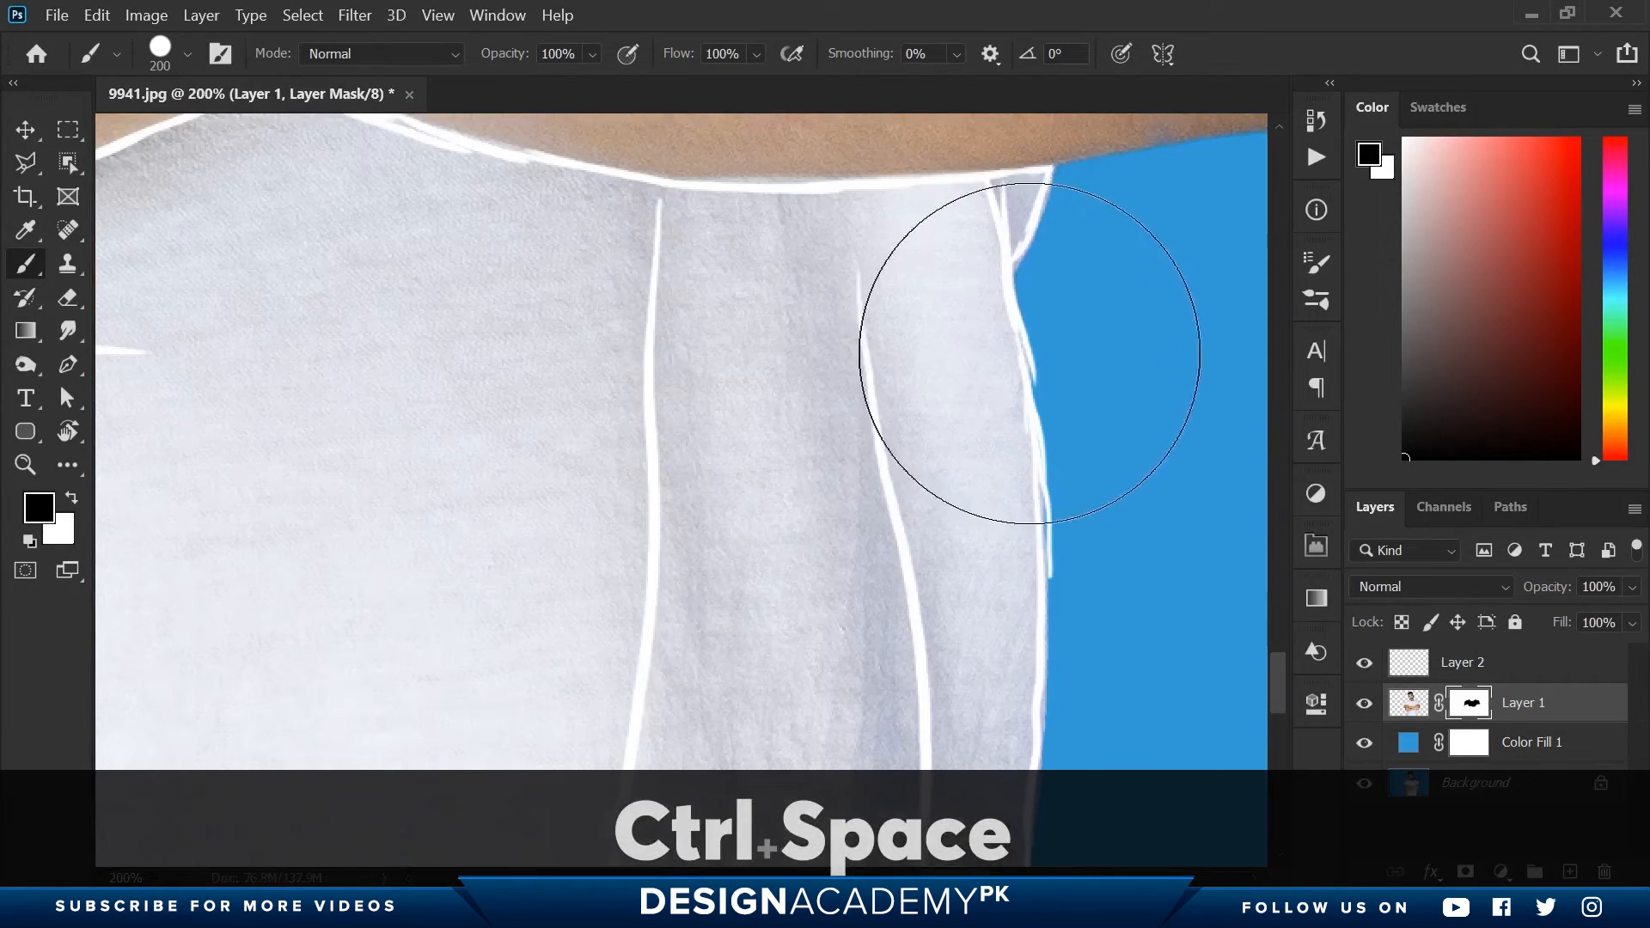
click(1023, 347)
drag(1023, 348, 847, 357)
key(space)
drag(671, 410, 950, 449)
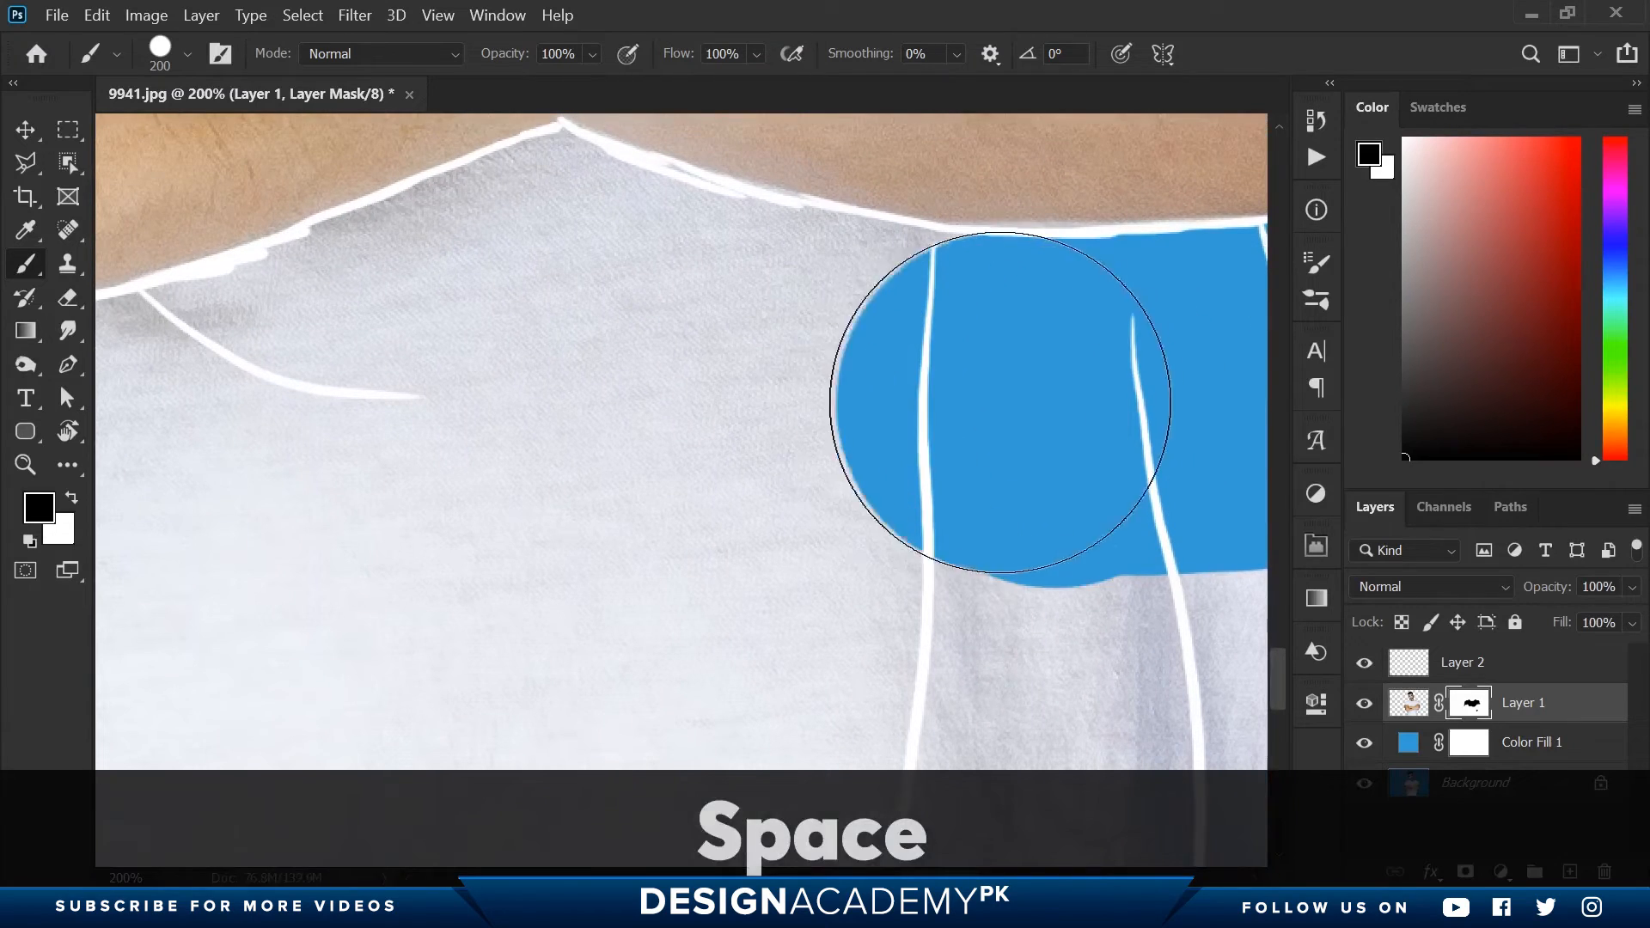
mouse_move(995, 368)
mouse_down()
mouse_move(756, 405)
mouse_move(369, 350)
mouse_up()
- Reduce the brush size and mask out the fabric in the narrow peak where the forearms cross
key(bracketleft)
key(bracketleft)
key(bracketleft)
key(bracketleft)
key(bracketleft)
key(bracketleft)
key(bracketleft)
key(bracketleft)
key(bracketleft)
key(bracketleft)
mouse_move(700, 193)
mouse_down()
mouse_move(480, 185)
mouse_move(339, 222)
mouse_up()
key(space)
drag(528, 428, 1290, 335)
- Enlarge the brush to 250 and mask out the fabric below the left-hand forearm as far as the shirt's side edge
key(bracketright)
key(bracketright)
key(bracketright)
key(bracketright)
key(bracketright)
key(bracketright)
key(bracketright)
key(bracketright)
key(bracketright)
key(bracketright)
key(bracketright)
key(space)
drag(1144, 337, 704, 482)
key(space)
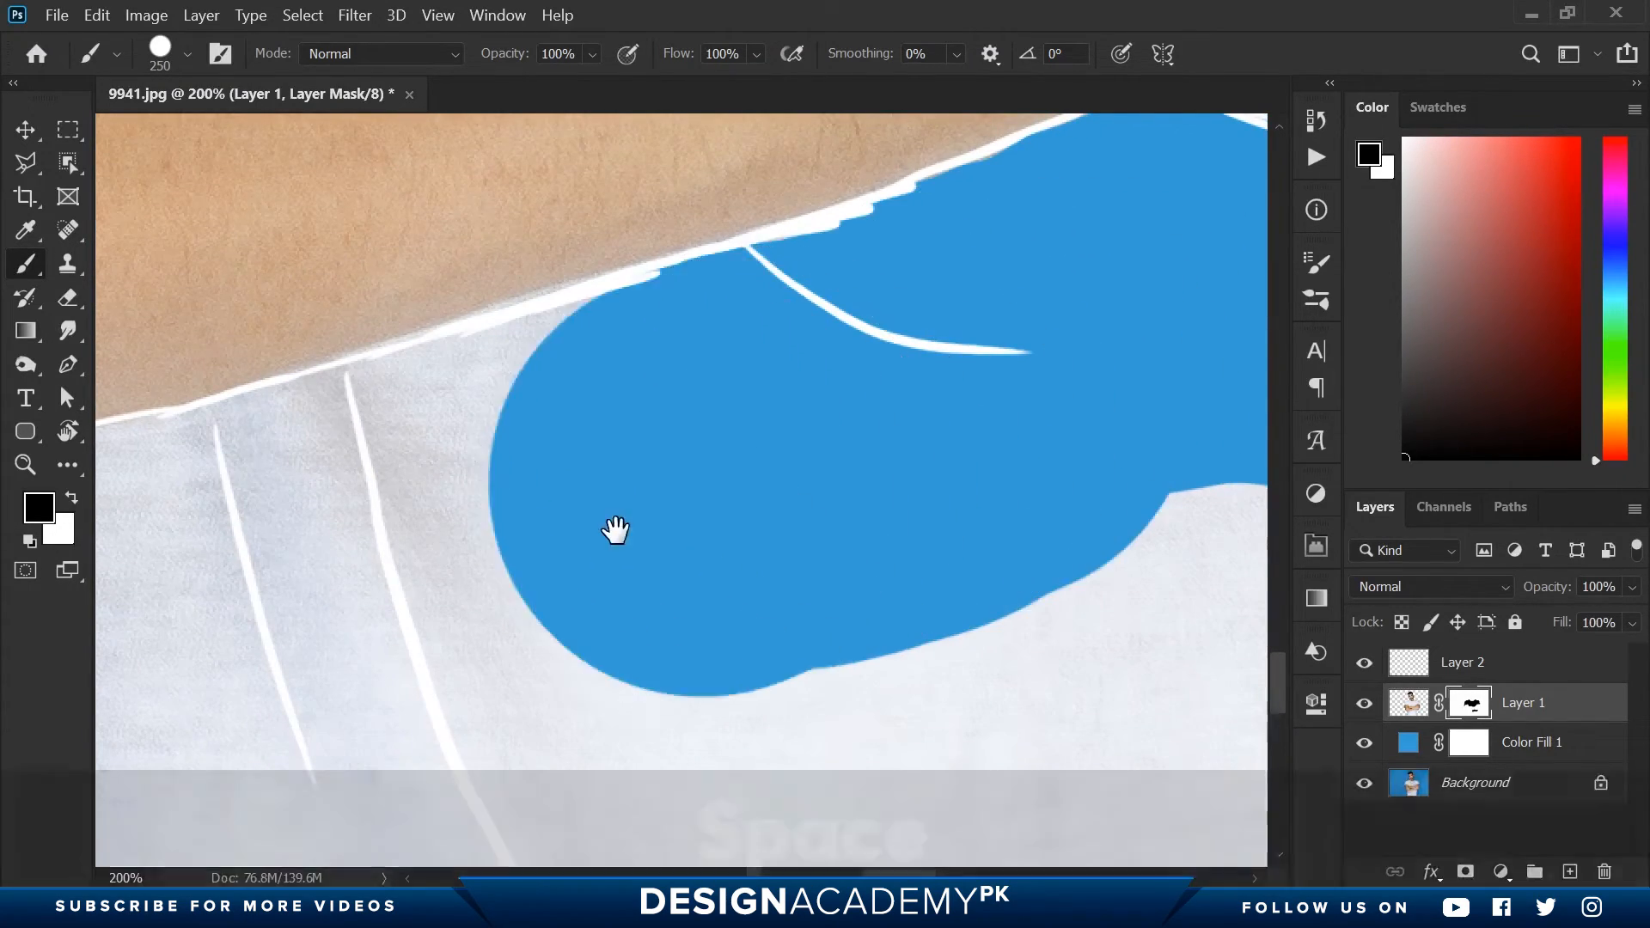
drag(615, 531, 924, 467)
mouse_move(925, 466)
mouse_down()
mouse_move(817, 475)
mouse_move(520, 559)
mouse_up()
key(space)
mouse_move(561, 568)
mouse_down()
mouse_move(972, 491)
mouse_move(563, 559)
mouse_move(934, 559)
mouse_up()
key(space)
drag(937, 556, 340, 572)
key(space)
drag(317, 564, 946, 560)
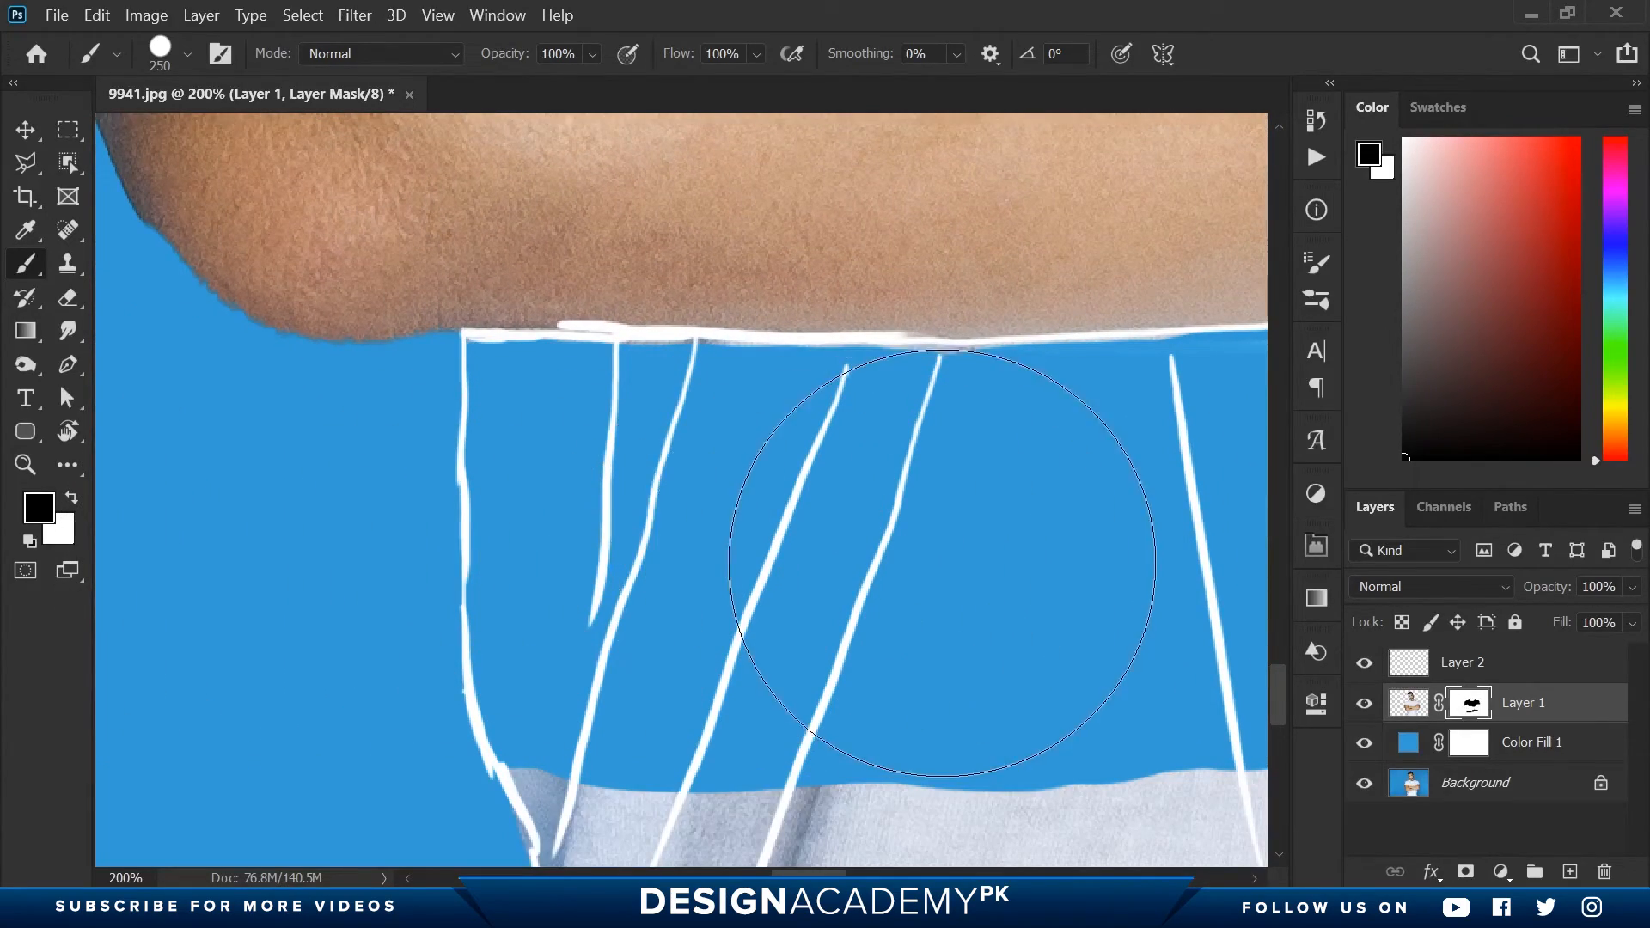
- Mask out the rest of the lower shirt's fabric down to the image's bottom edge
scroll(663, 554, down, 5)
key(space)
drag(662, 554, 279, 309)
mouse_move(972, 306)
mouse_down()
mouse_move(231, 555)
mouse_move(700, 450)
mouse_move(987, 608)
mouse_up()
key(ctrl+space)
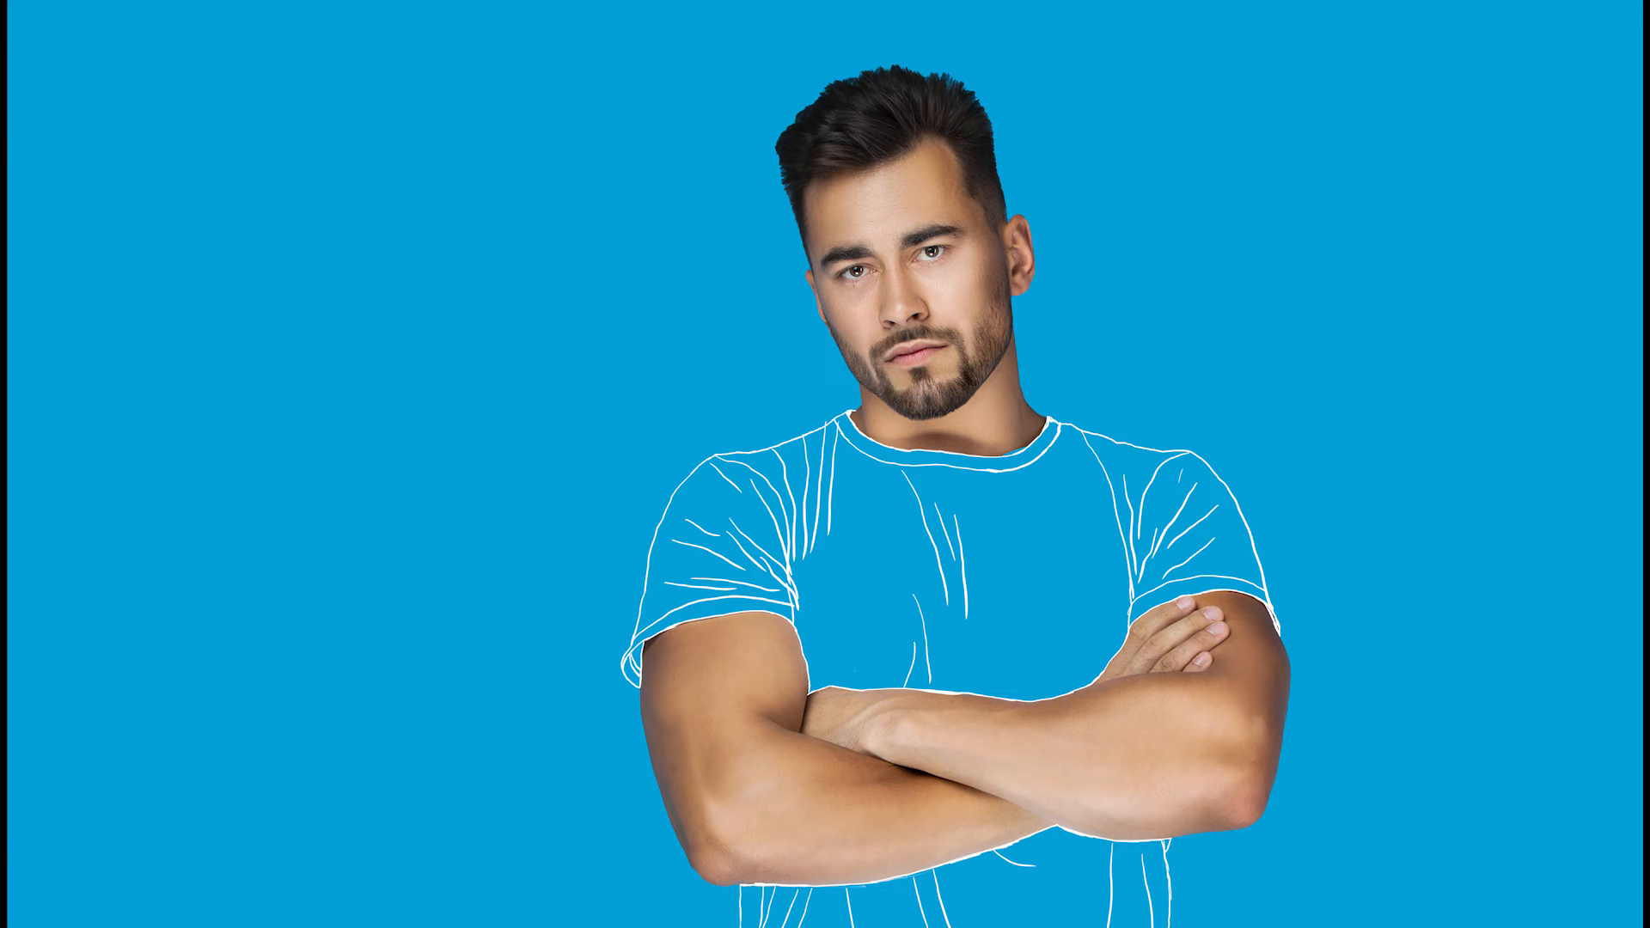